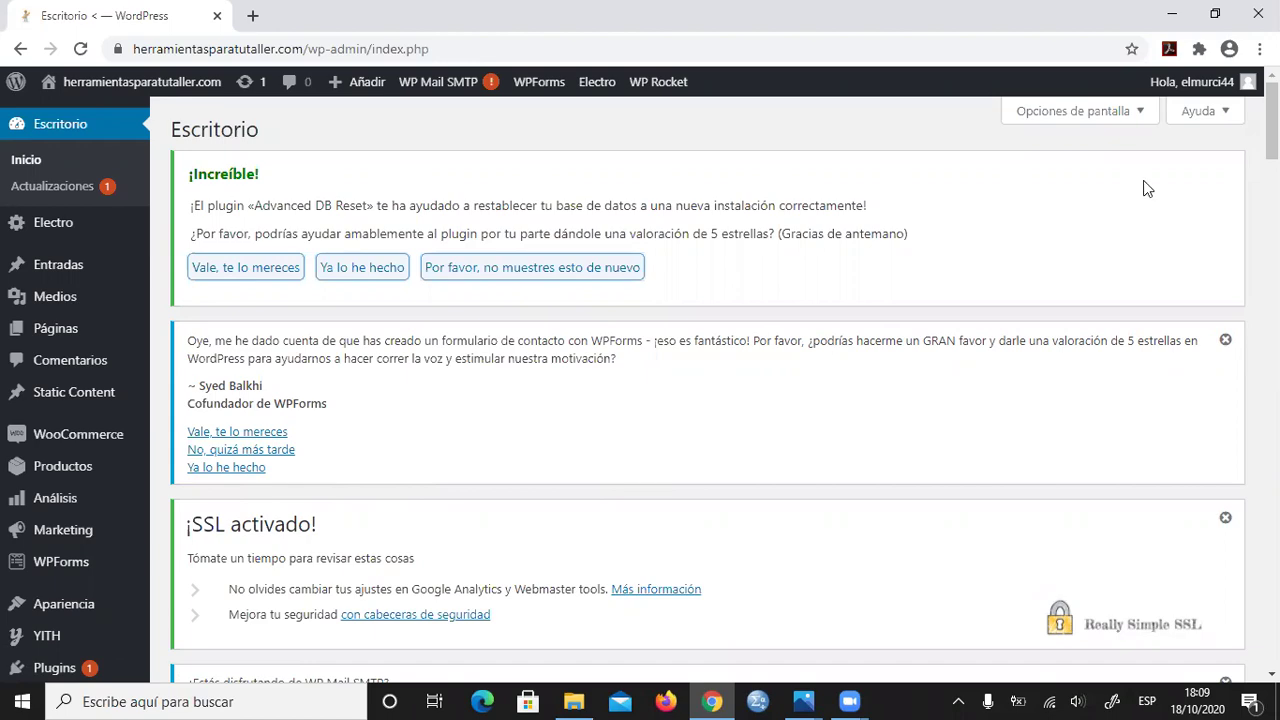
Step: Open the first drill bit photo from the desktop and look through the three product images with their sizes
{"action": "left_click", "coordinate": [1172, 14]}
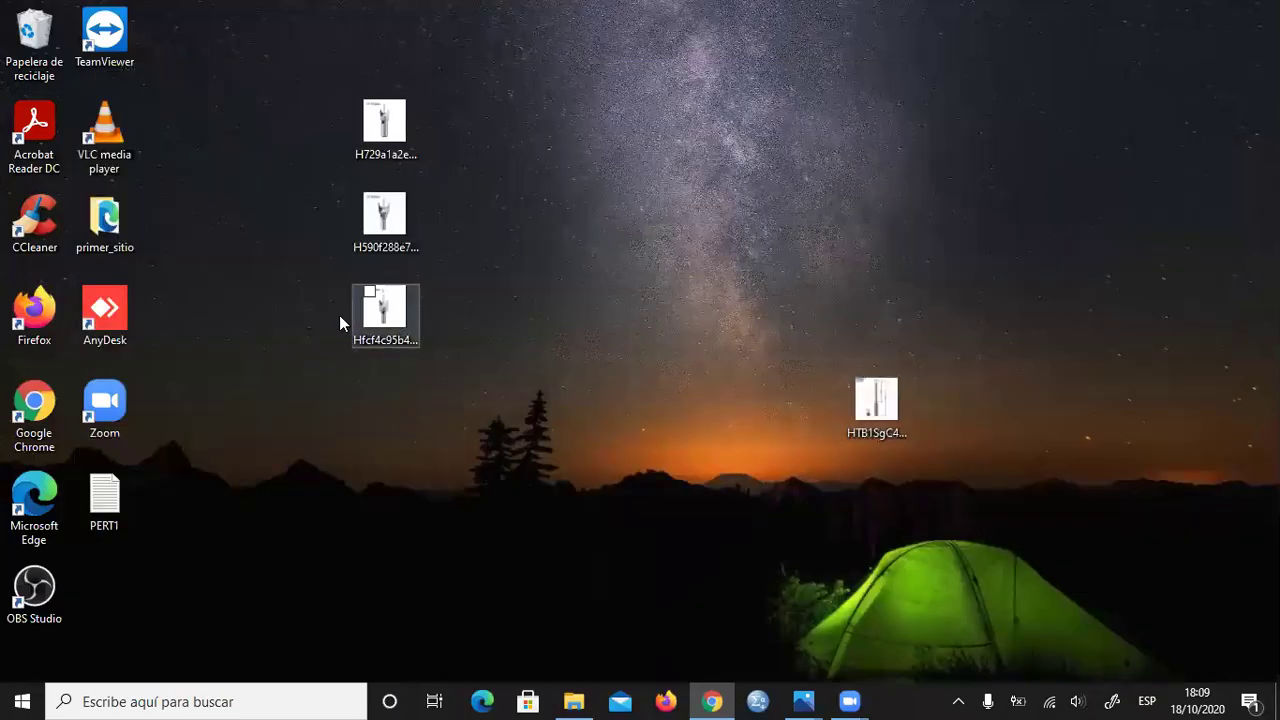
{"action": "left_click", "coordinate": [373, 137]}
{"action": "double_click", "coordinate": [374, 140]}
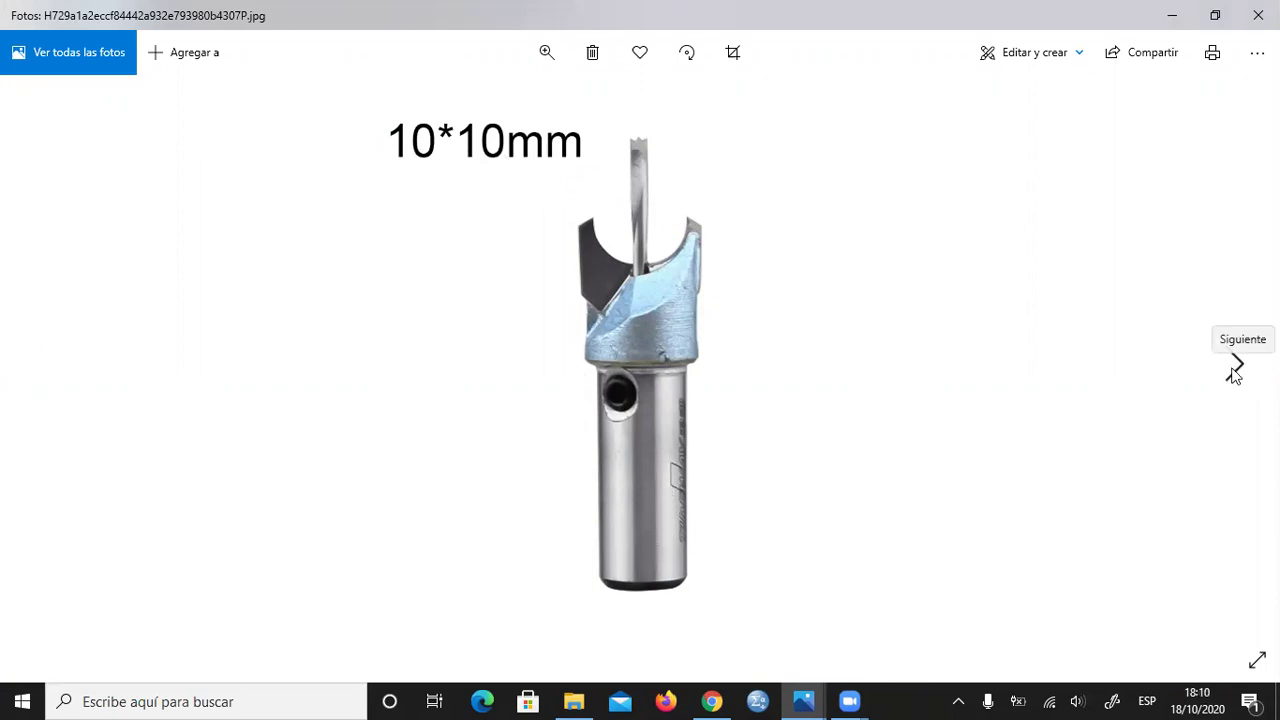
{"action": "left_click", "coordinate": [1236, 364]}
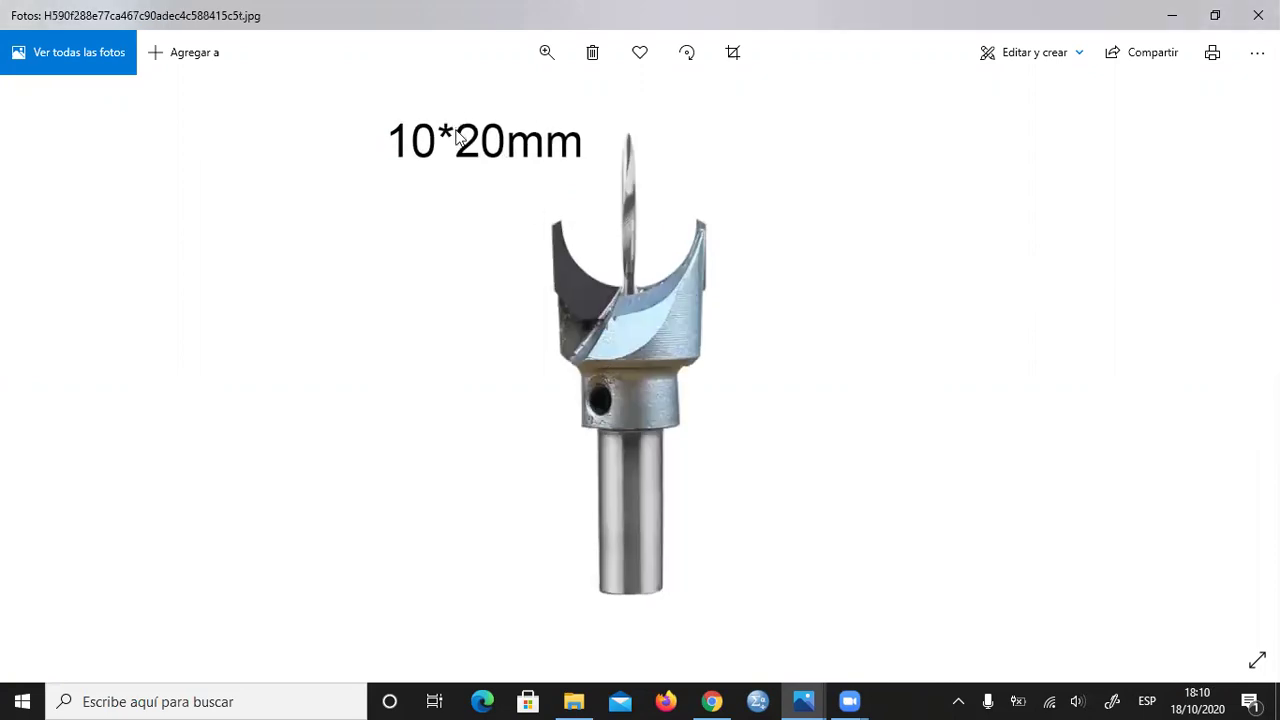
{"action": "left_click", "coordinate": [1236, 384]}
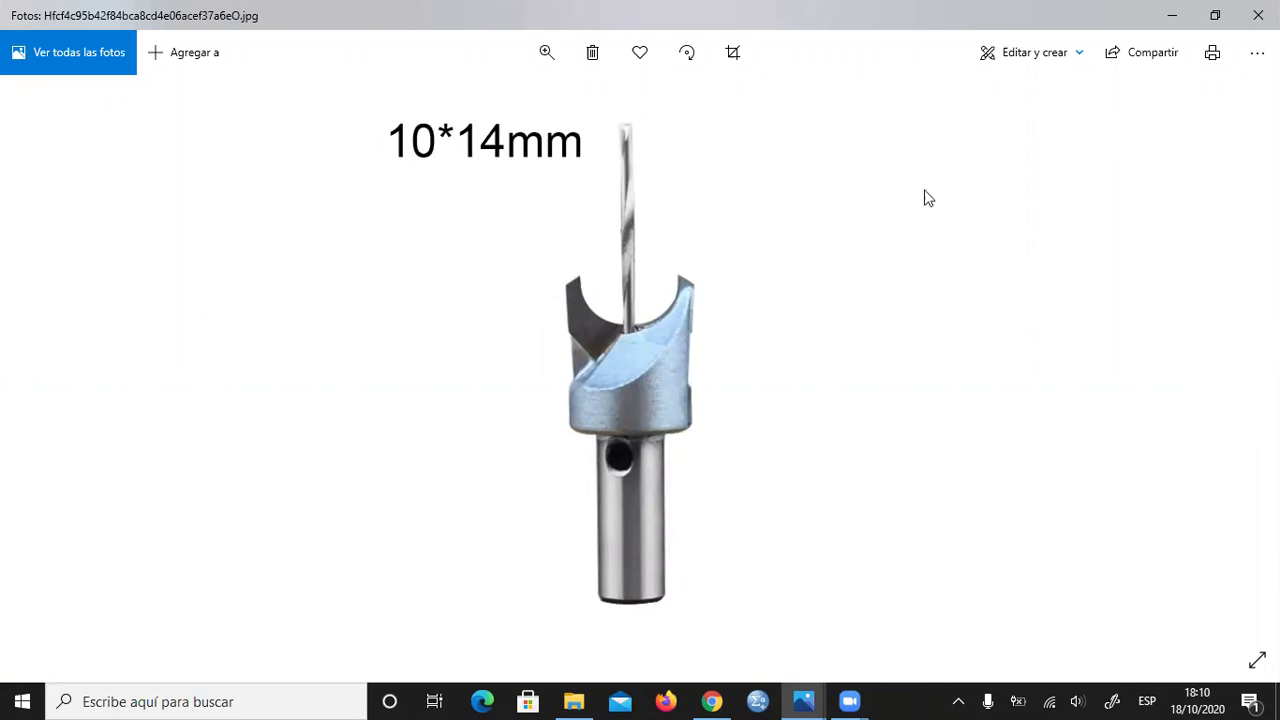
{"action": "mouse_move", "coordinate": [6, 423]}
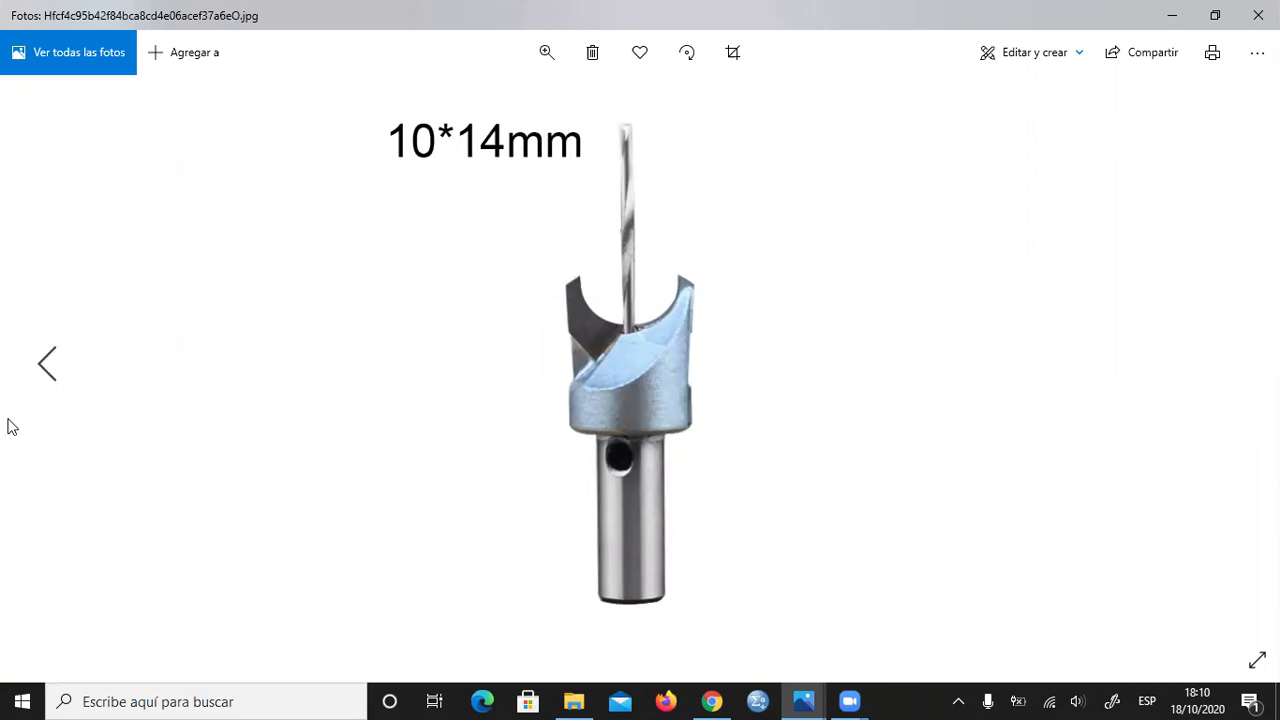
{"action": "left_click", "coordinate": [50, 368]}
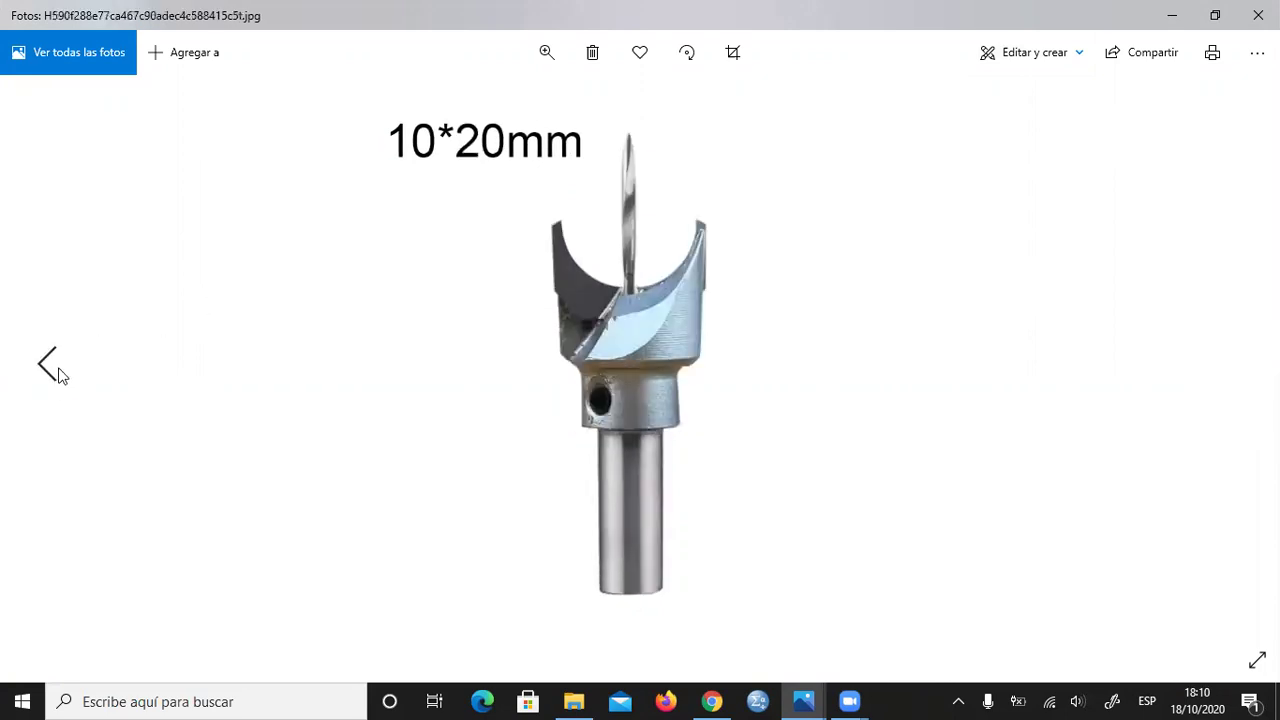
{"action": "left_click", "coordinate": [57, 372]}
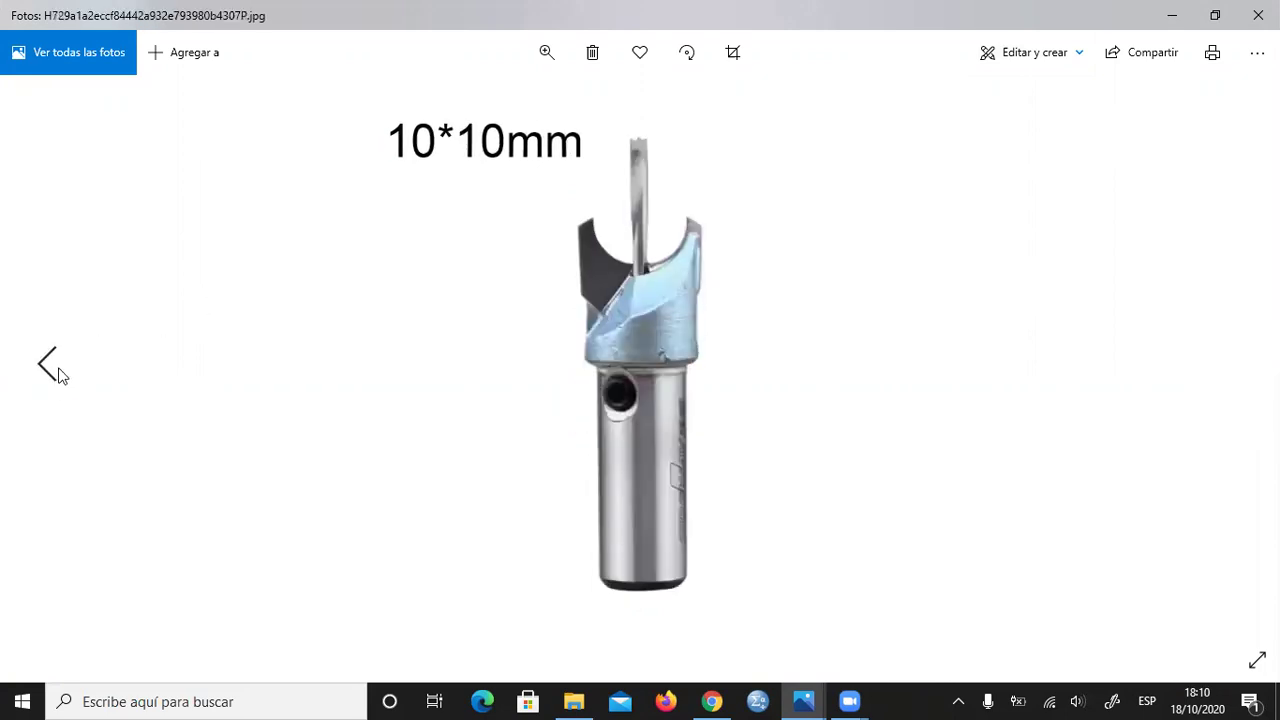
{"action": "left_click", "coordinate": [1169, 21]}
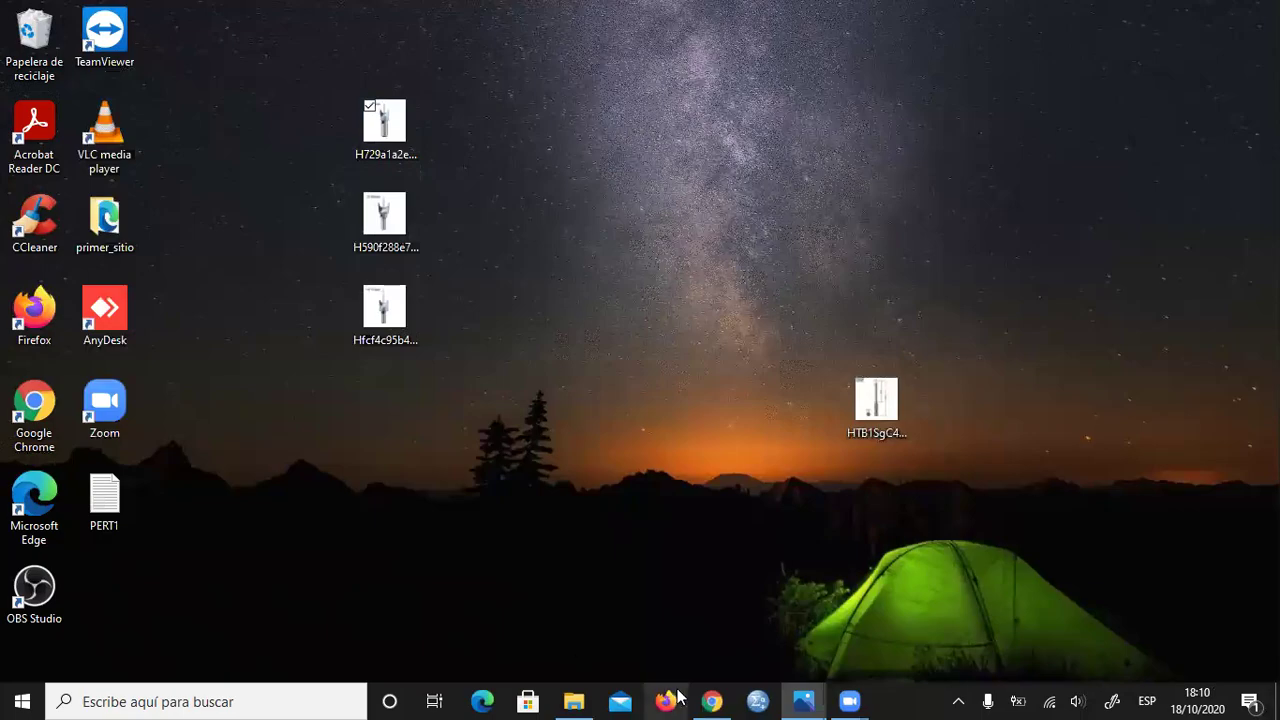
Step: Switch back to Chrome and open the product attributes page of the WordPress store
{"action": "left_click", "coordinate": [711, 701]}
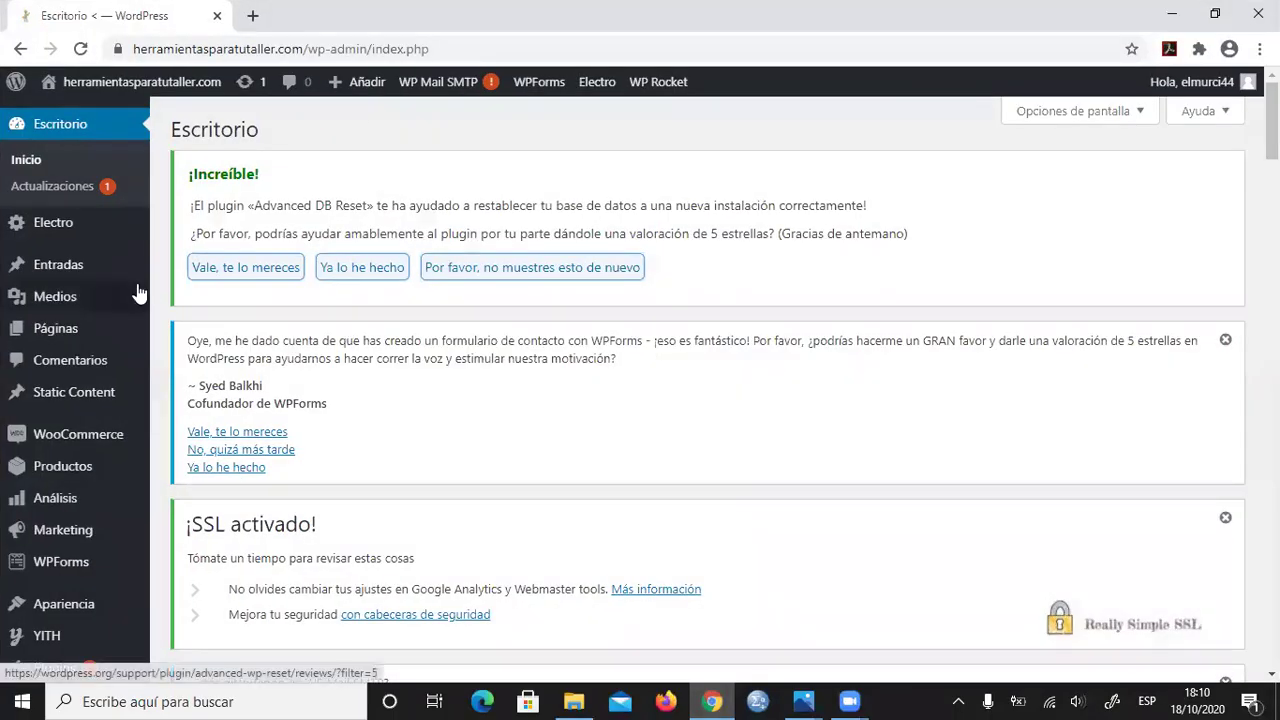
{"action": "mouse_move", "coordinate": [80, 437]}
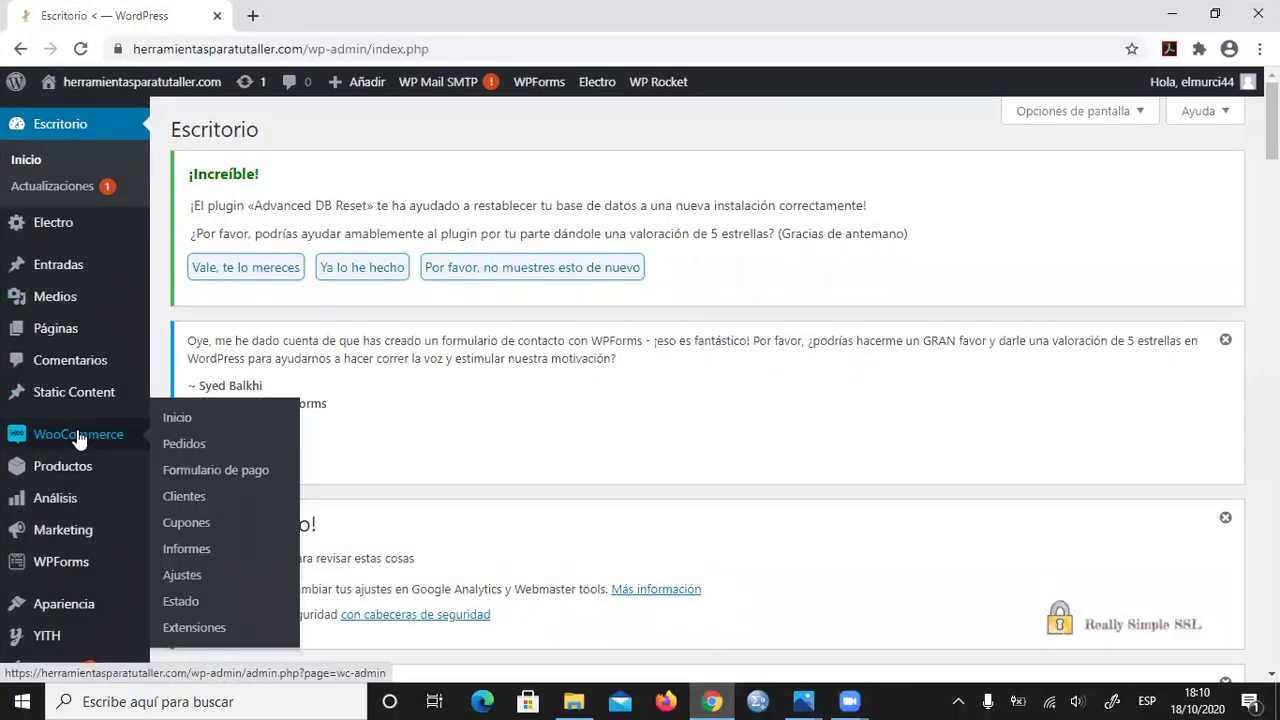
{"action": "mouse_move", "coordinate": [63, 470]}
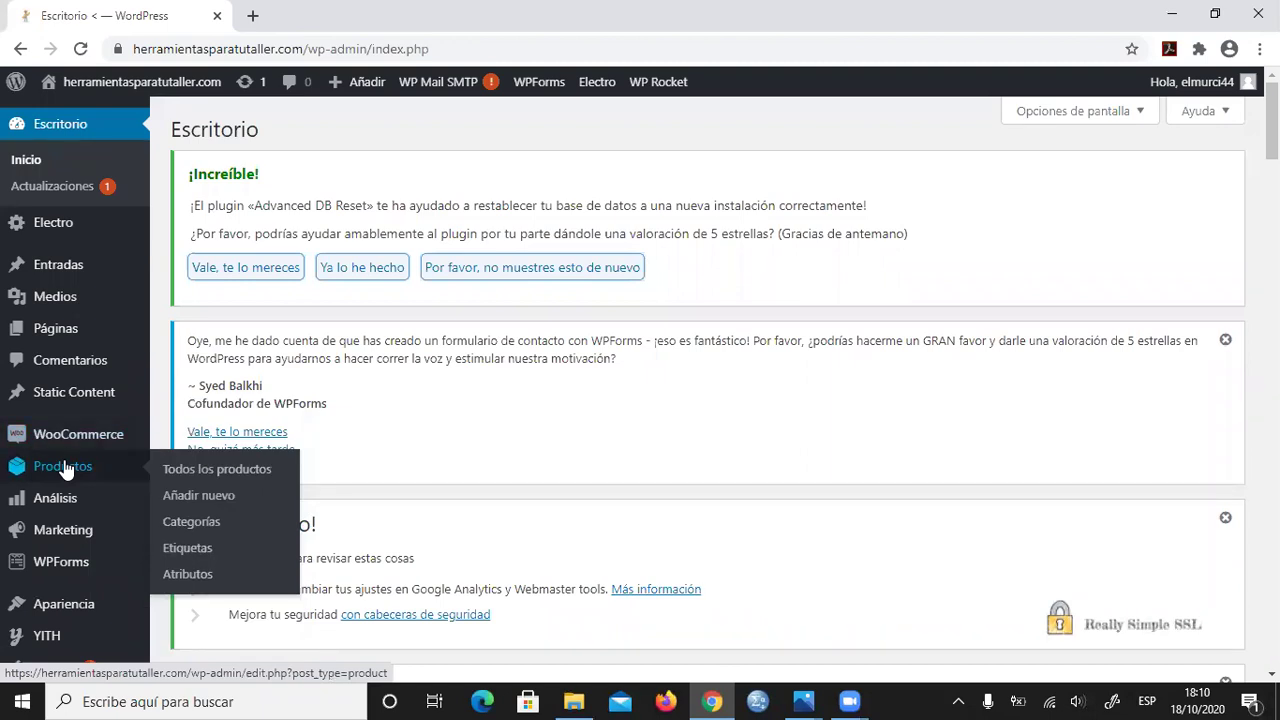
{"action": "left_click", "coordinate": [190, 548]}
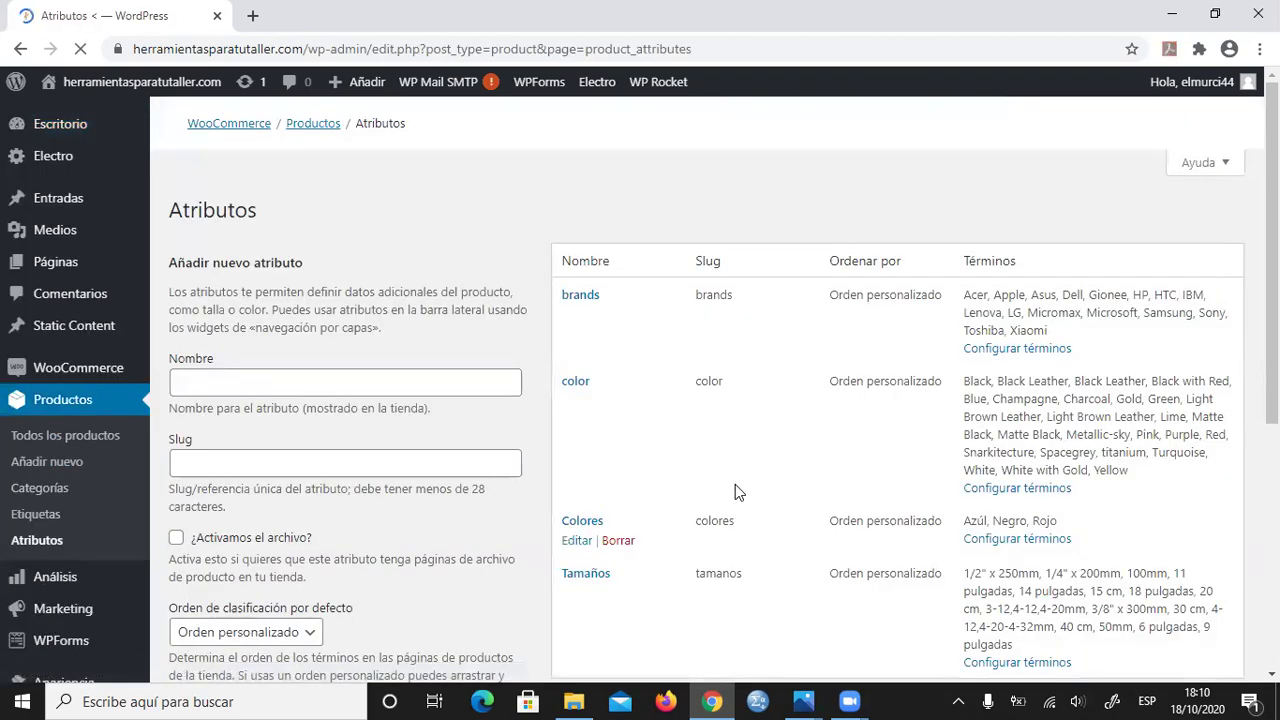
Step: Add a new product attribute named diametro with the slug diametro
{"action": "scroll", "coordinate": [793, 478], "scroll_direction": "down", "scroll_amount": 3}
{"action": "scroll", "coordinate": [805, 450], "scroll_direction": "down", "scroll_amount": 10}
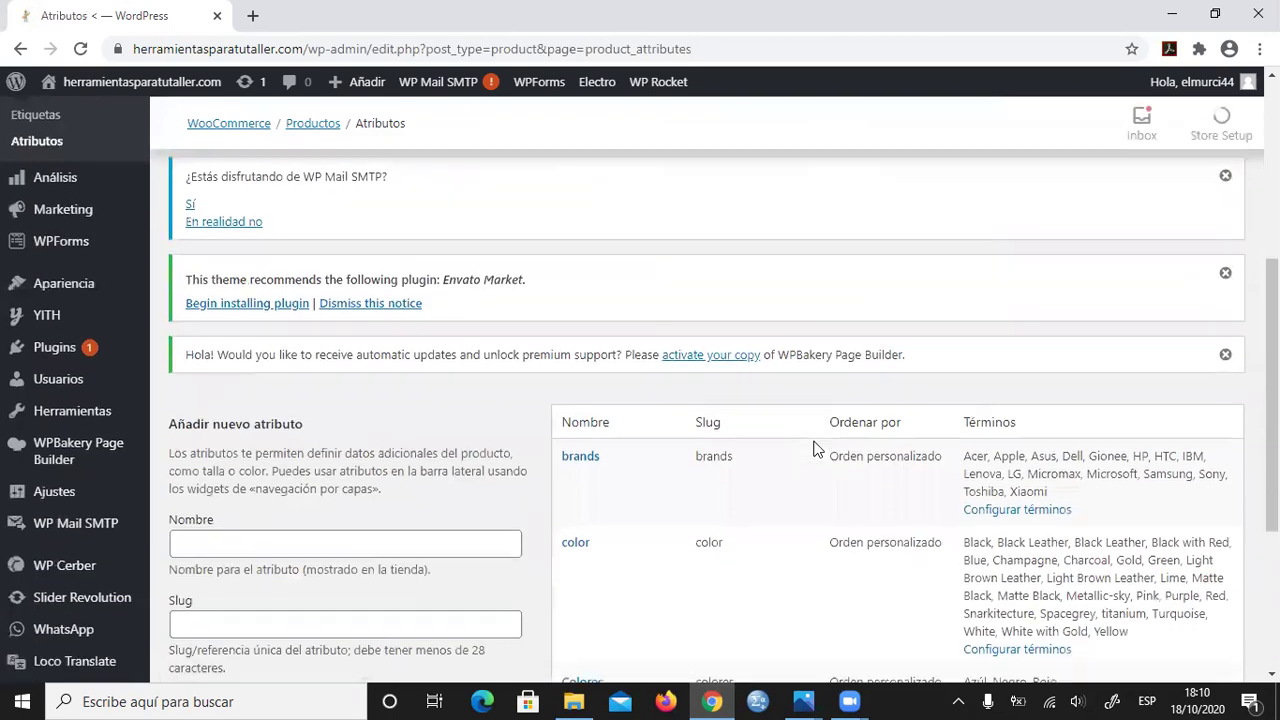
{"action": "scroll", "coordinate": [907, 457], "scroll_direction": "up", "scroll_amount": 1}
{"action": "scroll", "coordinate": [791, 454], "scroll_direction": "down", "scroll_amount": 1}
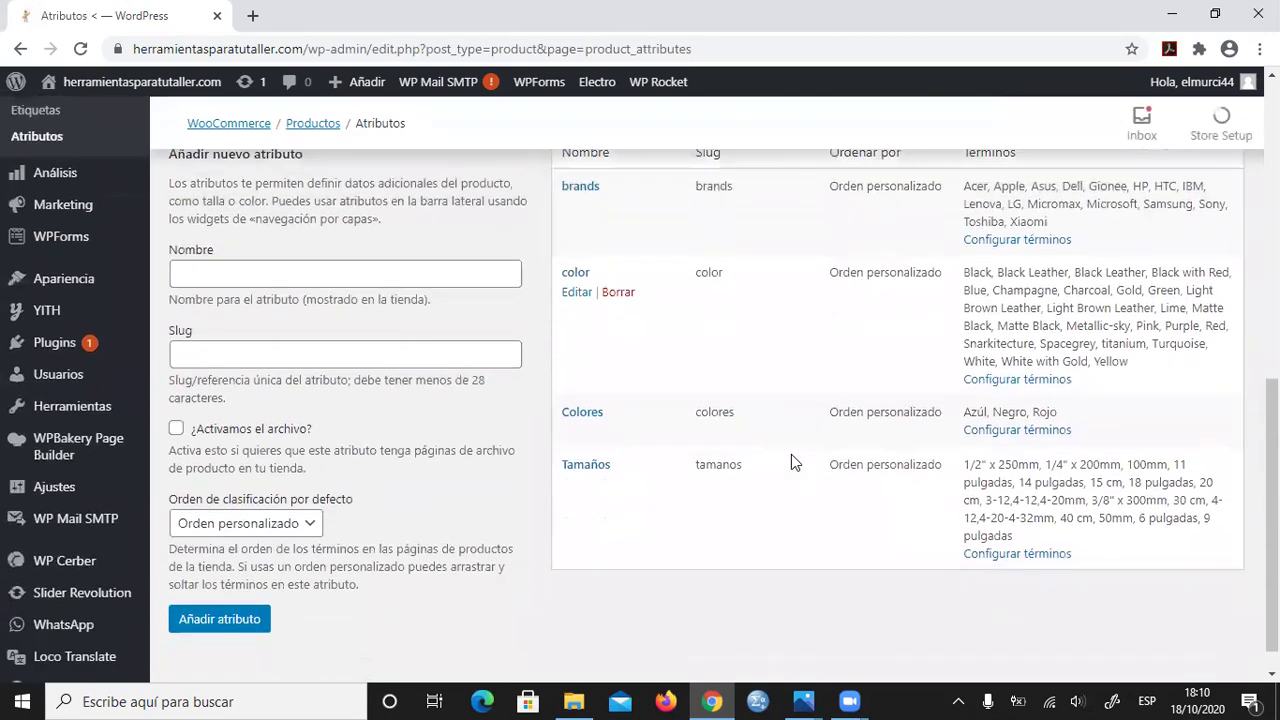
{"action": "scroll", "coordinate": [791, 454], "scroll_direction": "up", "scroll_amount": 1}
{"action": "left_click", "coordinate": [285, 332]}
{"action": "type", "text": "diametro"}
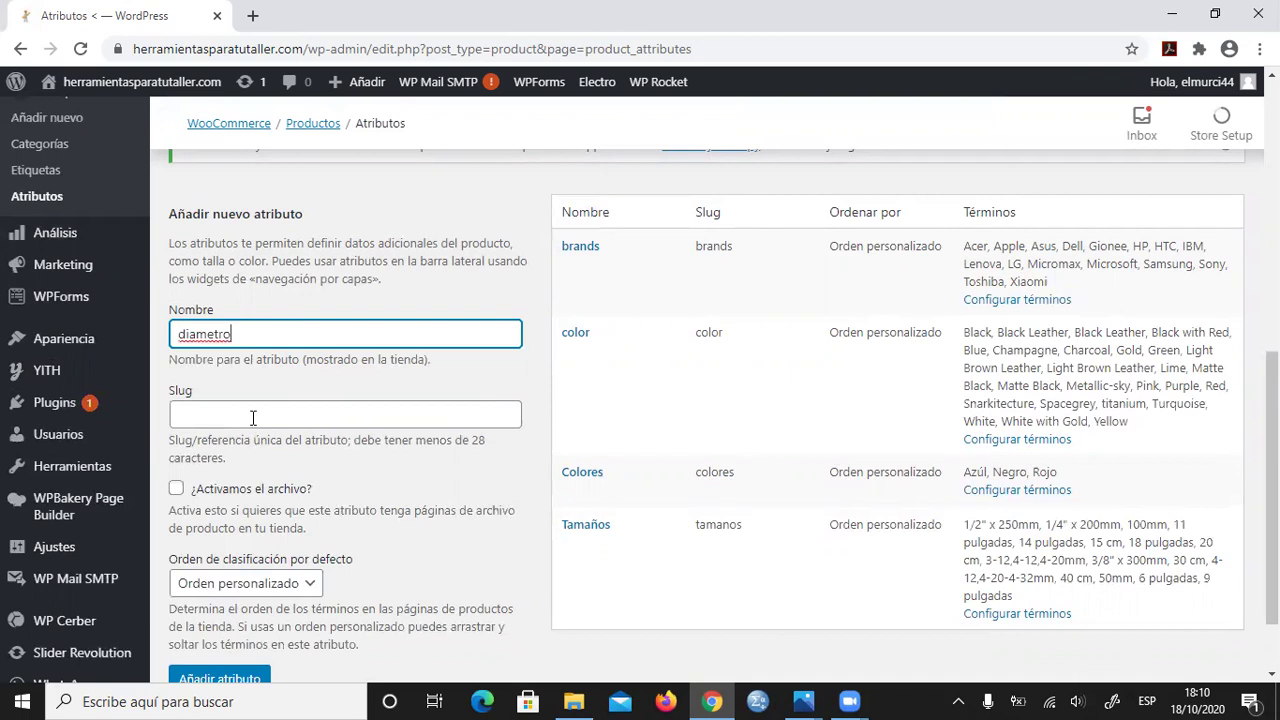
{"action": "left_click", "coordinate": [251, 416]}
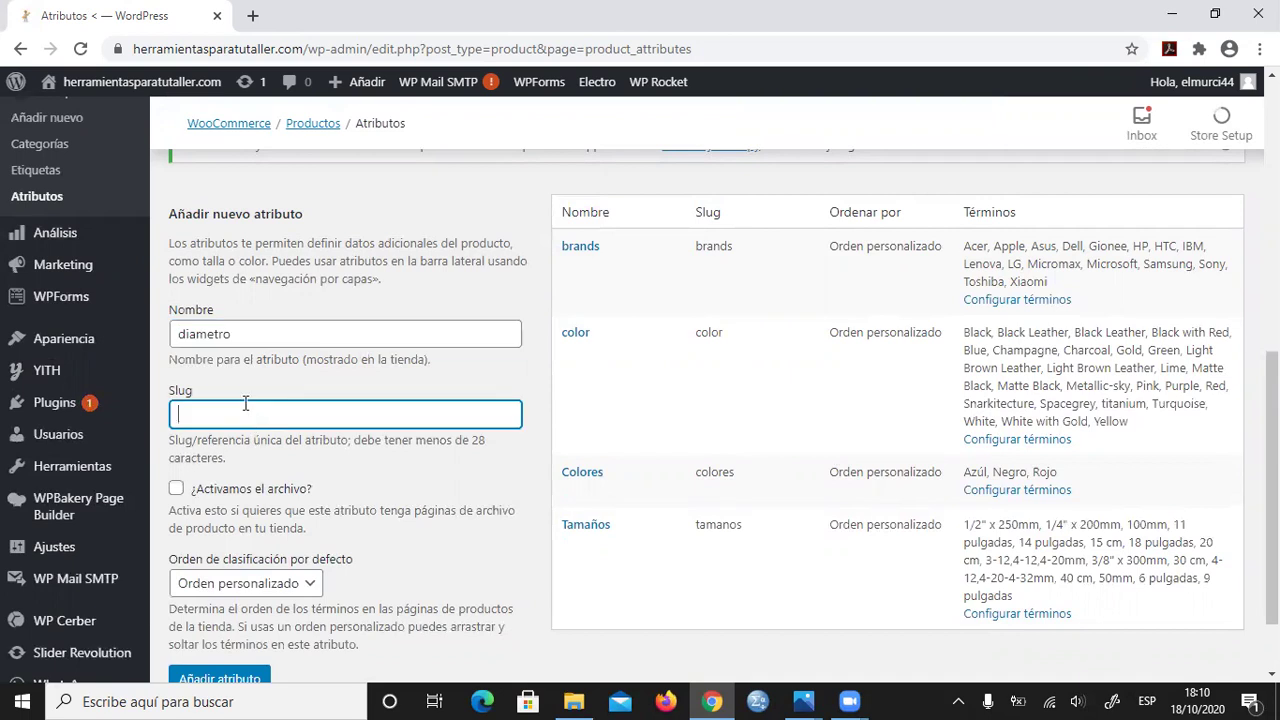
{"action": "type", "text": "diametro"}
{"action": "scroll", "coordinate": [263, 380], "scroll_direction": "down", "scroll_amount": 2}
{"action": "key", "text": "Return"}
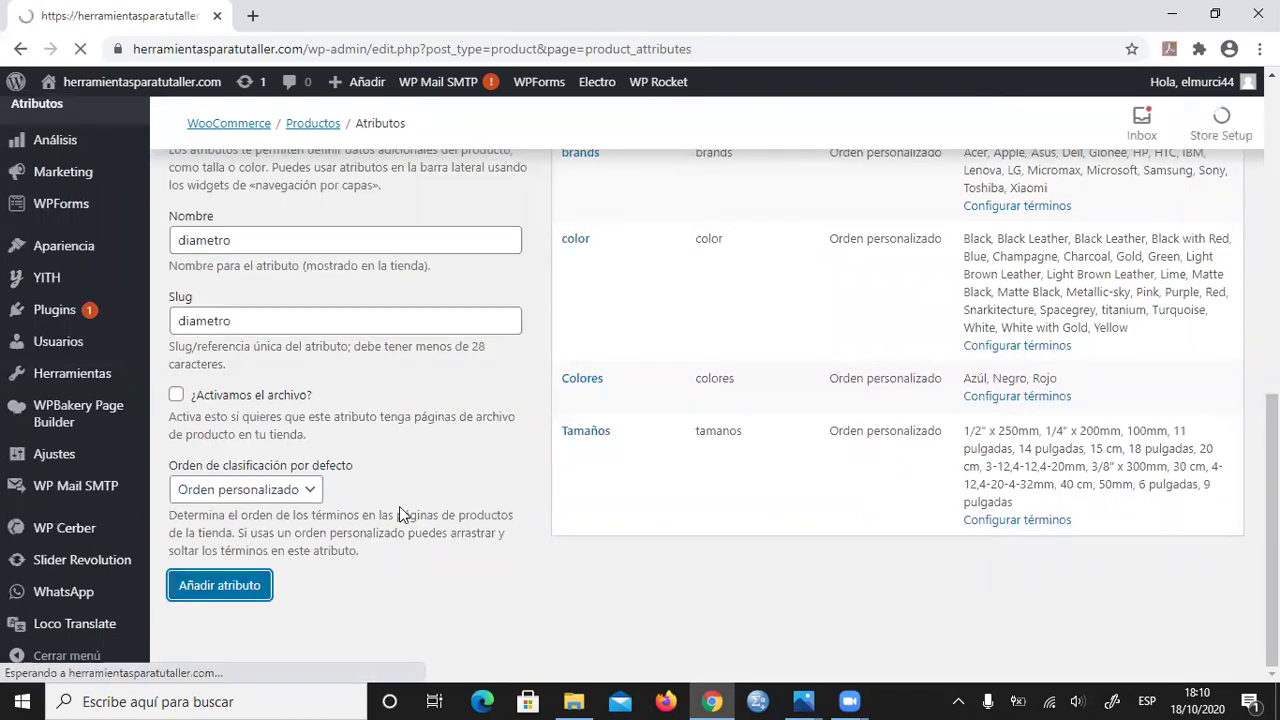
Step: Open the diametro attribute for editing and submit its settings form
{"action": "scroll", "coordinate": [399, 506], "scroll_direction": "down", "scroll_amount": 8}
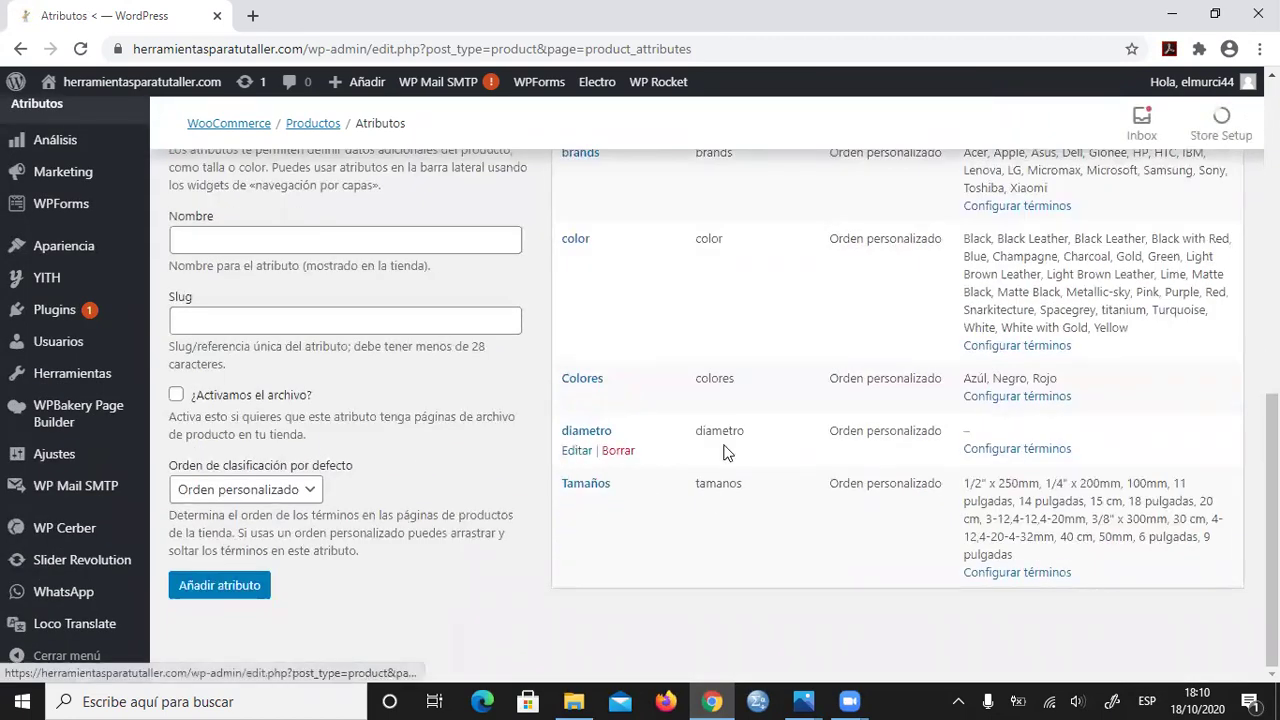
{"action": "scroll", "coordinate": [651, 277], "scroll_direction": "up", "scroll_amount": 5}
{"action": "scroll", "coordinate": [628, 513], "scroll_direction": "down", "scroll_amount": 5}
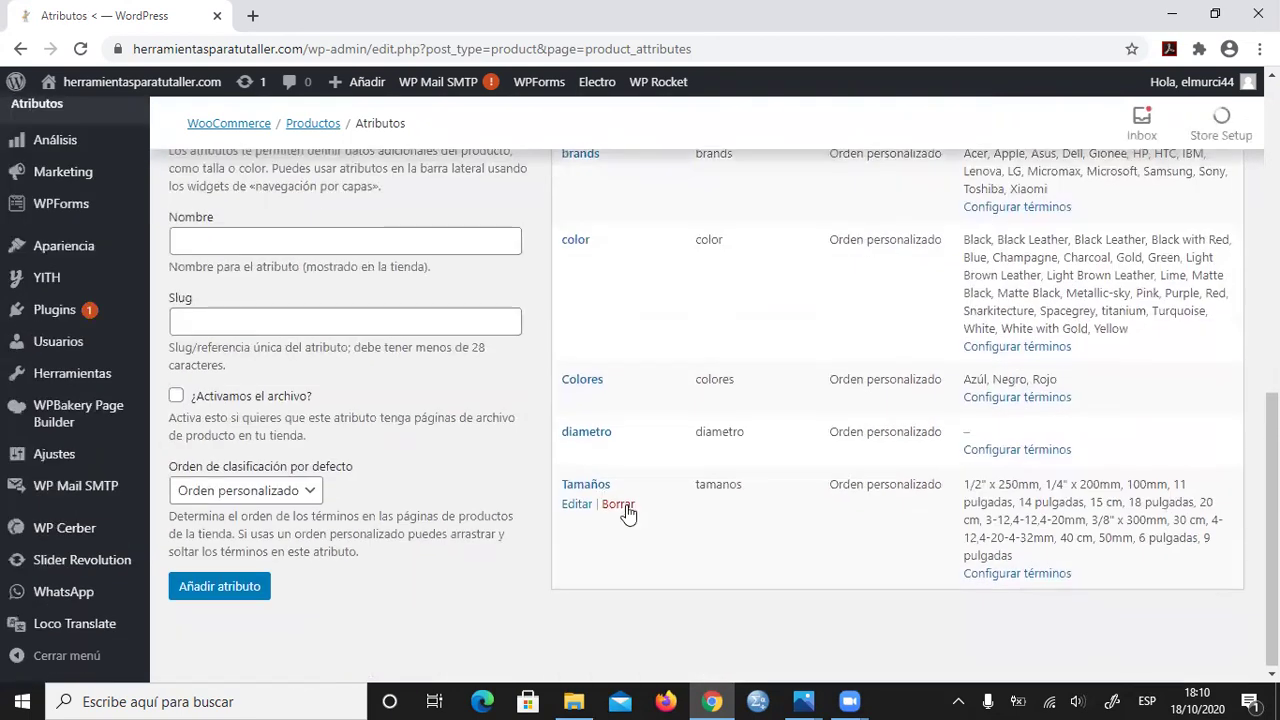
{"action": "left_click", "coordinate": [580, 452]}
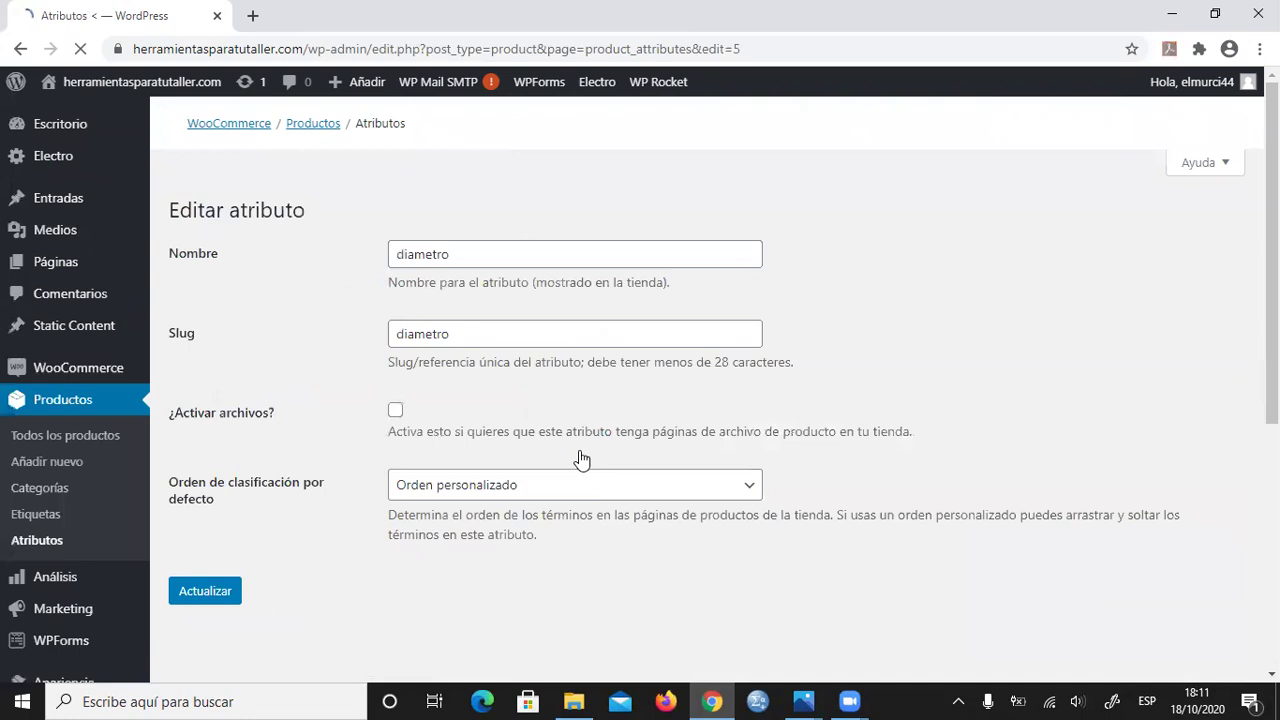
{"action": "scroll", "coordinate": [527, 437], "scroll_direction": "down", "scroll_amount": 5}
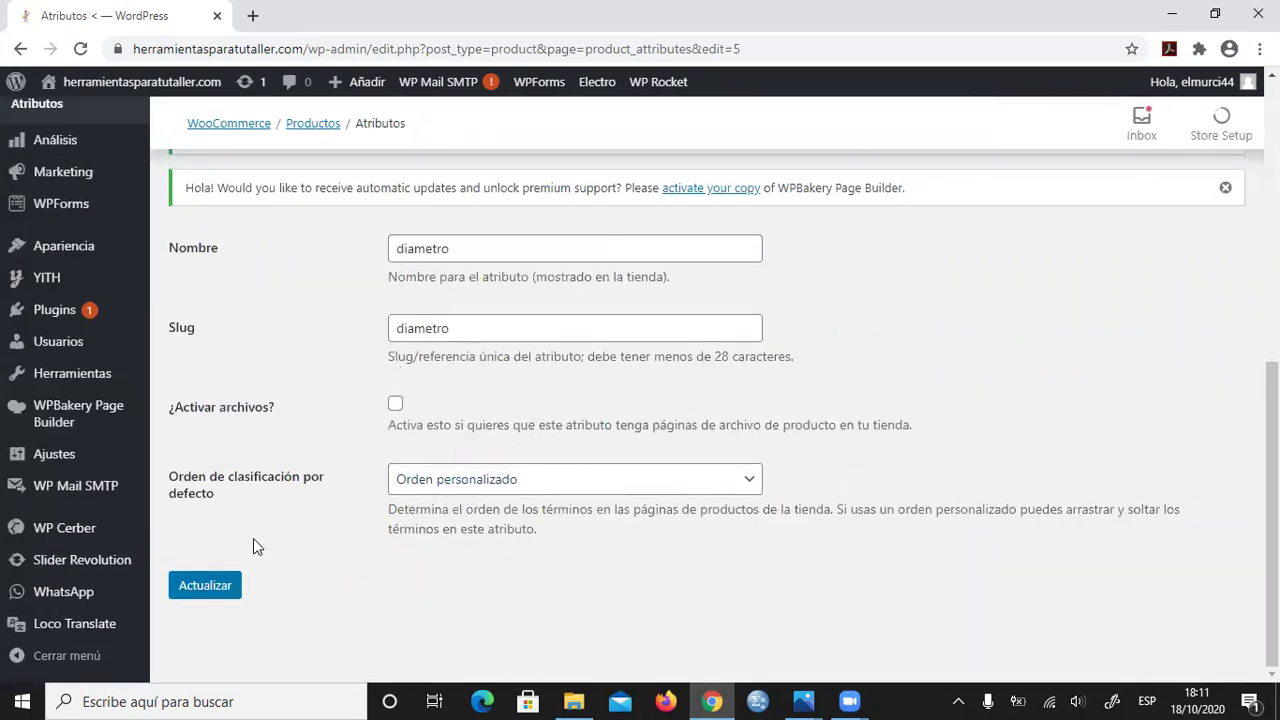
{"action": "key", "text": "Return"}
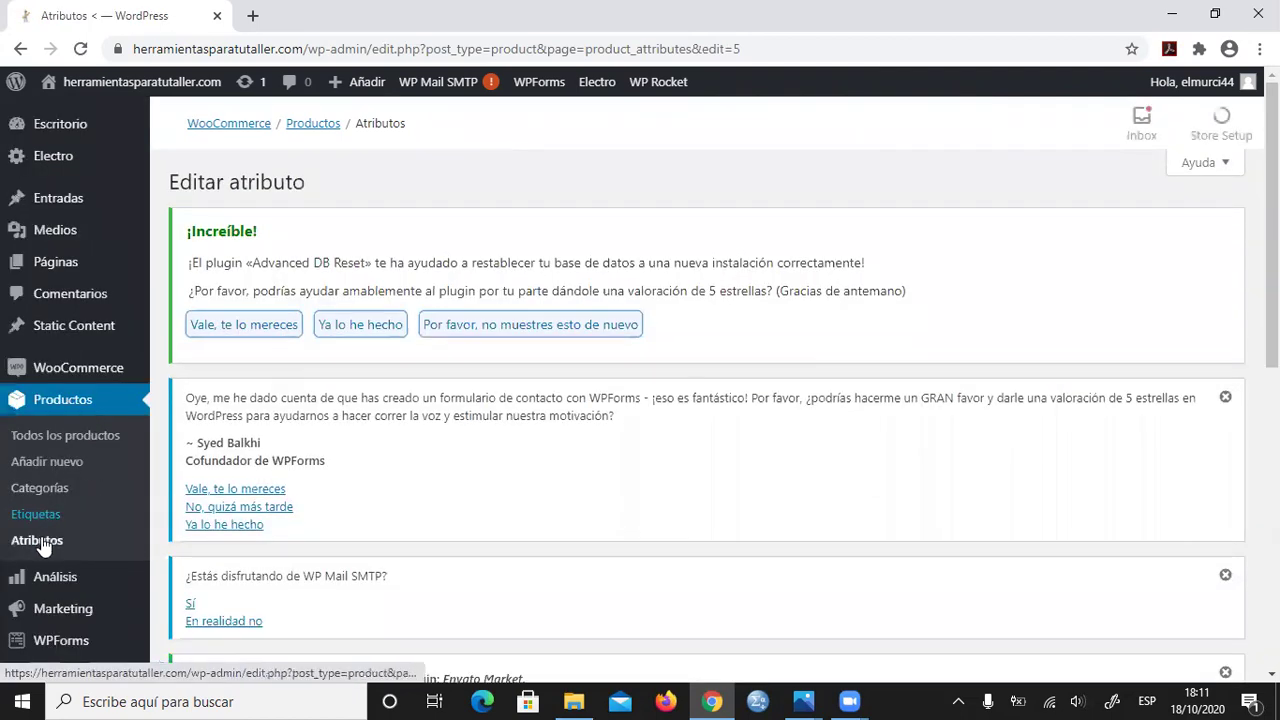
Step: Return to the attribute list and open the term configuration of the diametro attribute
{"action": "left_click", "coordinate": [40, 537]}
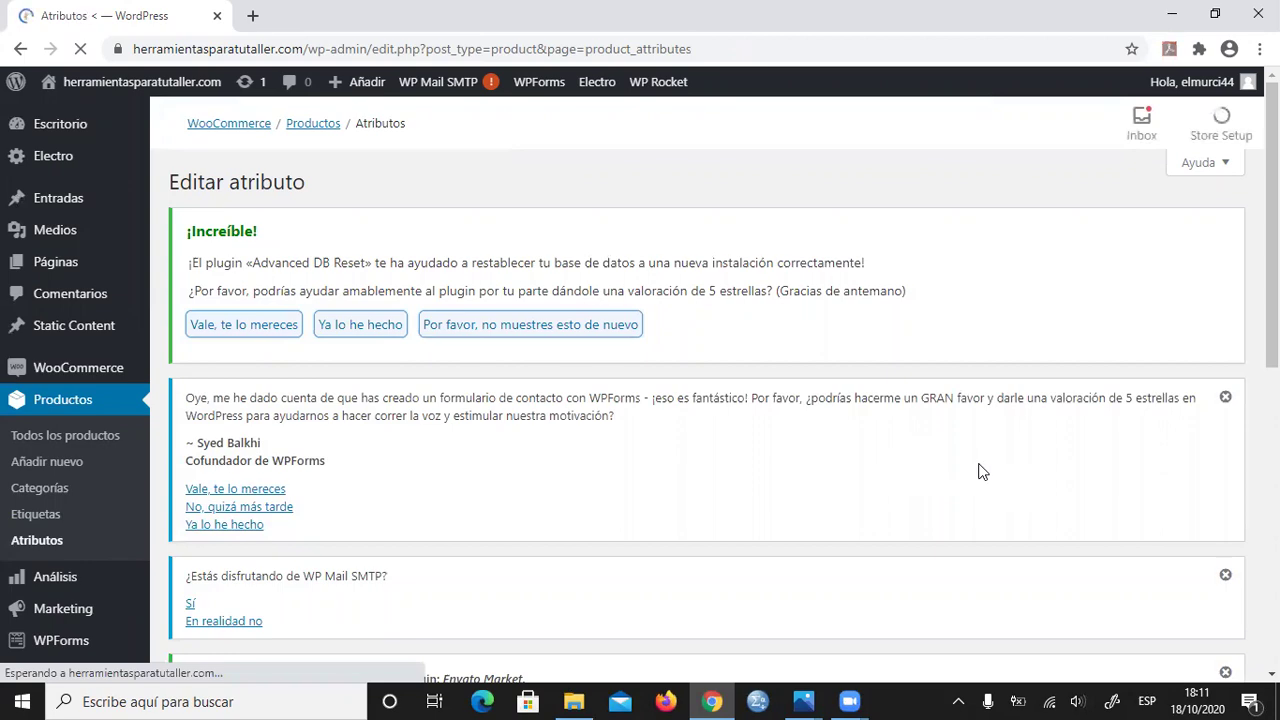
{"action": "scroll", "coordinate": [980, 462], "scroll_direction": "down", "scroll_amount": 2}
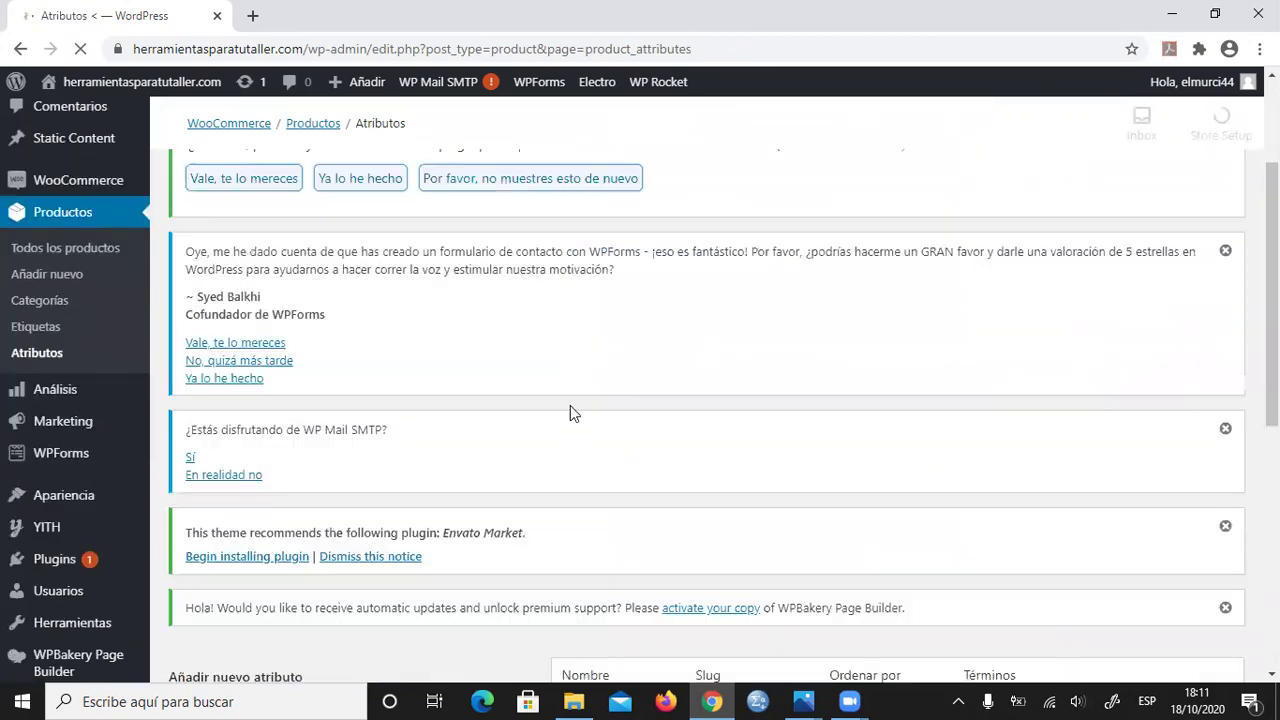
{"action": "scroll", "coordinate": [823, 448], "scroll_direction": "down", "scroll_amount": 5}
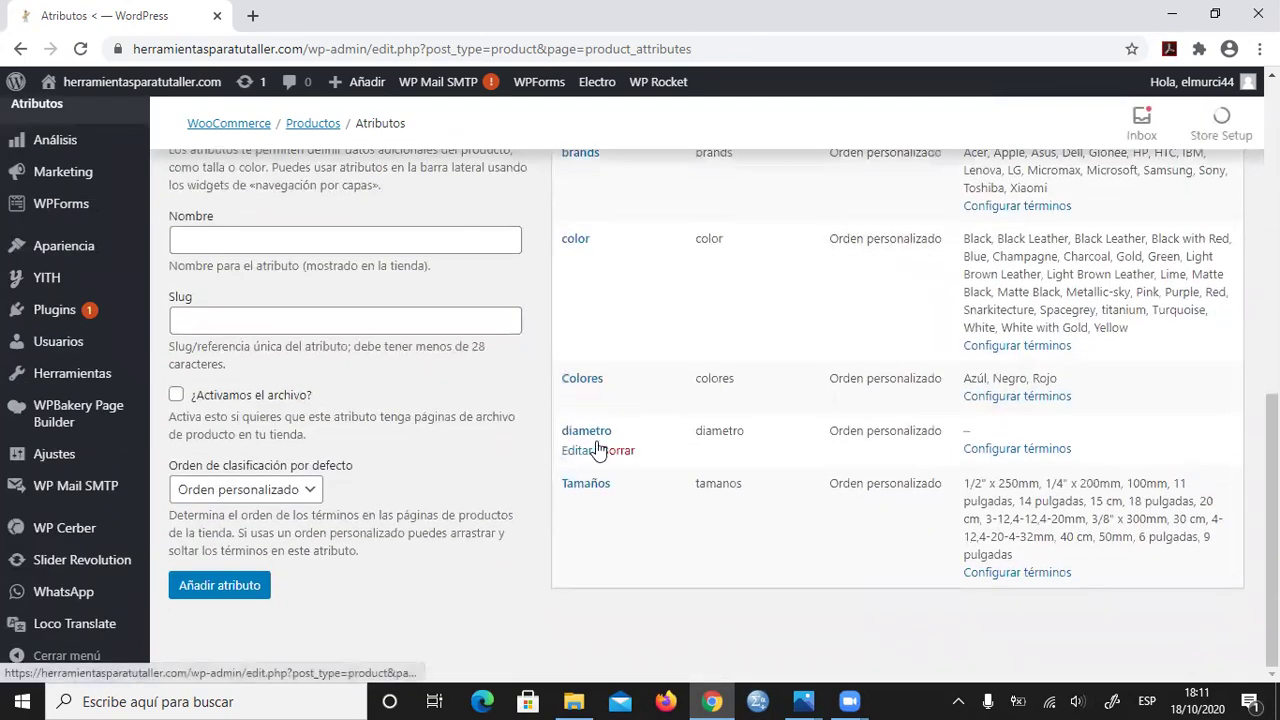
{"action": "left_click", "coordinate": [1020, 452]}
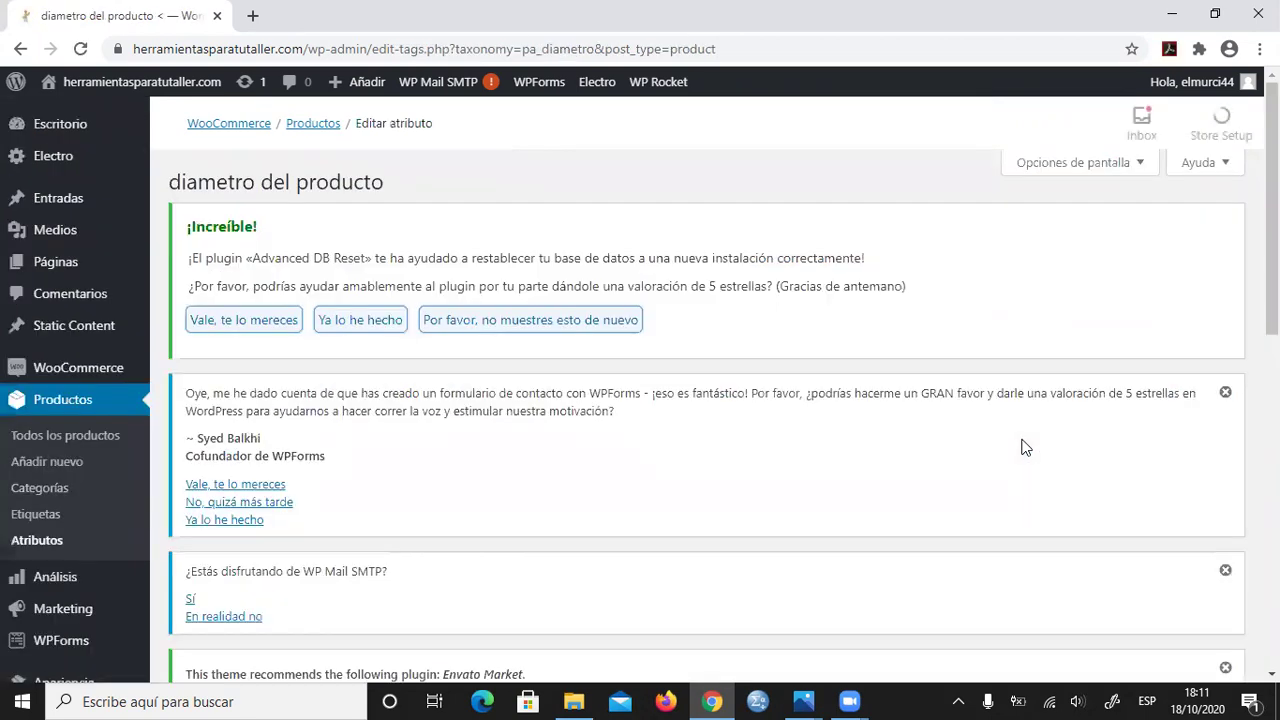
Step: Add a diametro term named 10x10 with the slug diametro10
{"action": "scroll", "coordinate": [742, 450], "scroll_direction": "down", "scroll_amount": 9}
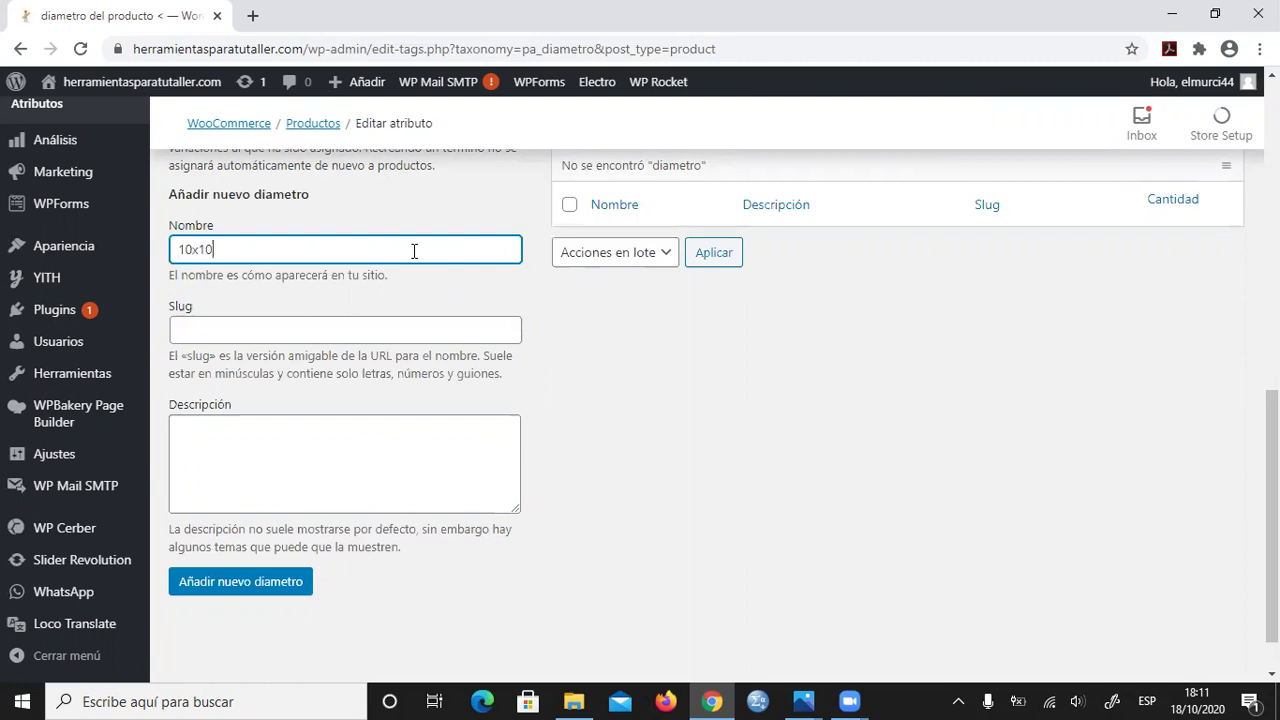
{"action": "left_click", "coordinate": [264, 330]}
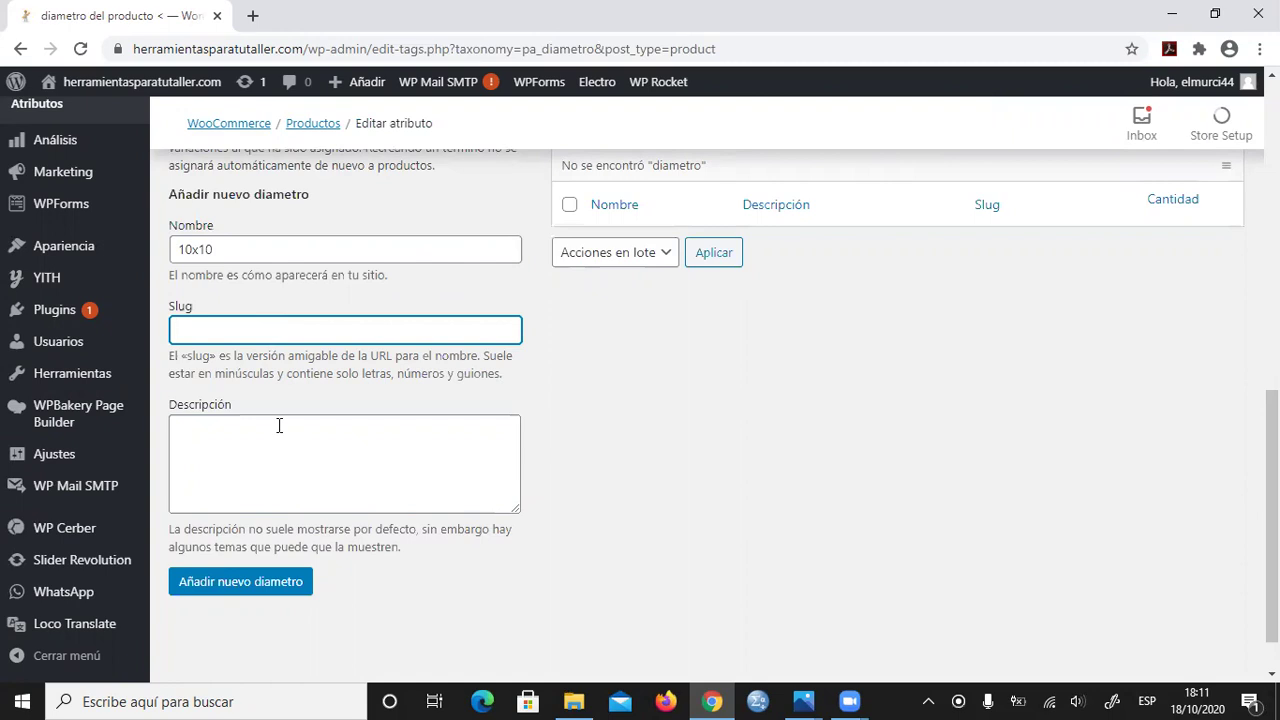
{"action": "scroll", "coordinate": [377, 418], "scroll_direction": "down", "scroll_amount": 1}
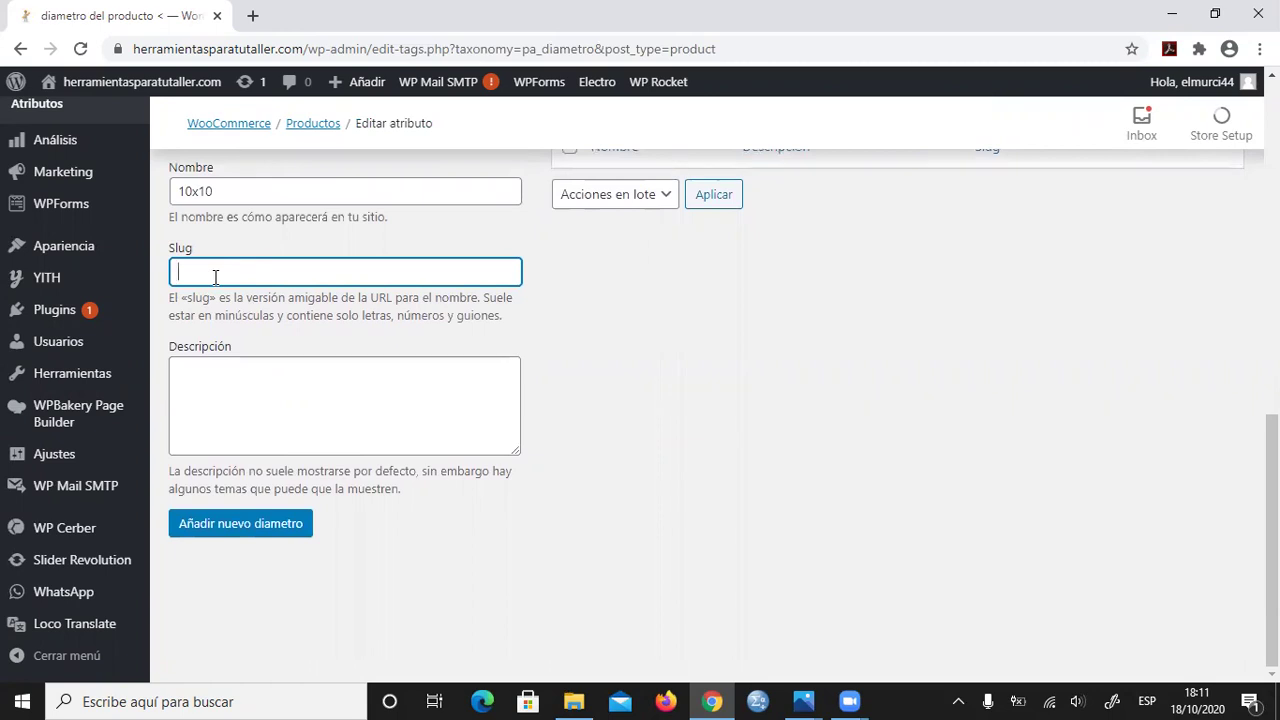
{"action": "type", "text": "diam"}
{"action": "type", "text": "er"}
{"action": "type", "text": "tro19"}
{"action": "key", "text": "BackSpace"}
{"action": "left_click", "coordinate": [244, 528]}
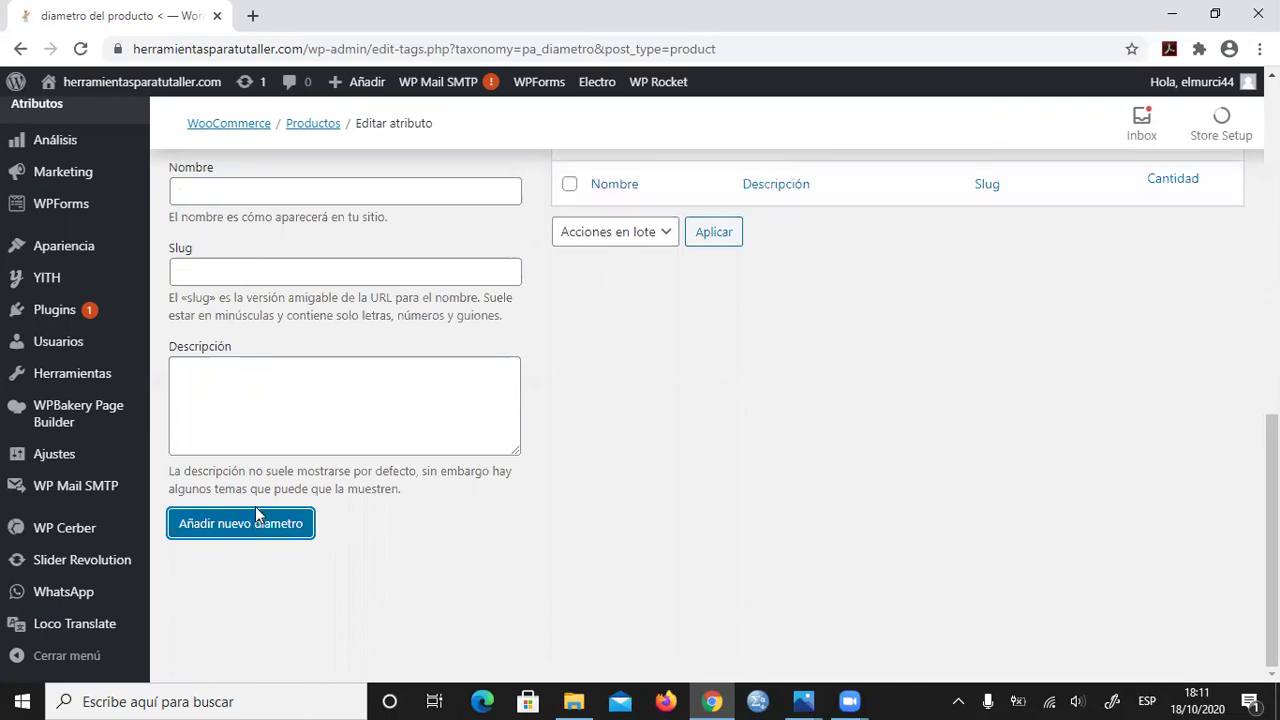
{"action": "left_click", "coordinate": [253, 527]}
Step: Add a diametro term named 10x14 with the slug diametro14
{"action": "left_click", "coordinate": [372, 194]}
{"action": "type", "text": "10x14"}
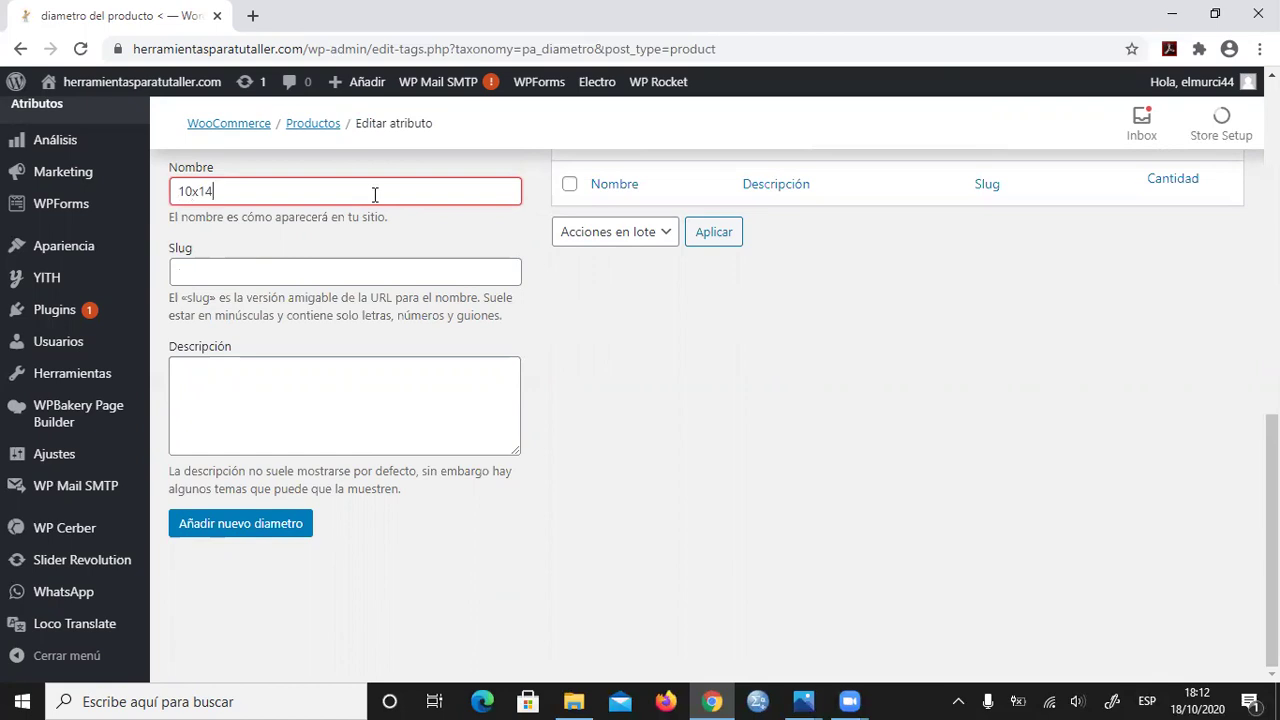
{"action": "left_click", "coordinate": [346, 274]}
{"action": "type", "text": "diametro14"}
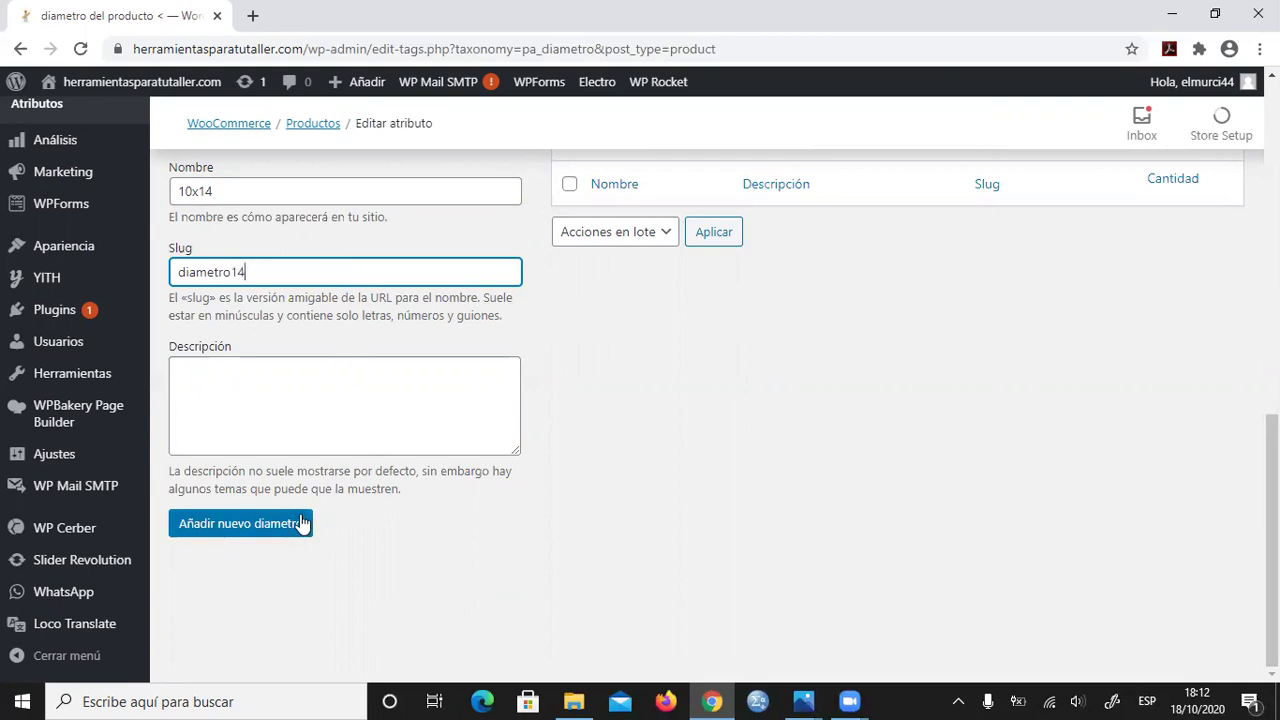
{"action": "left_click", "coordinate": [300, 523]}
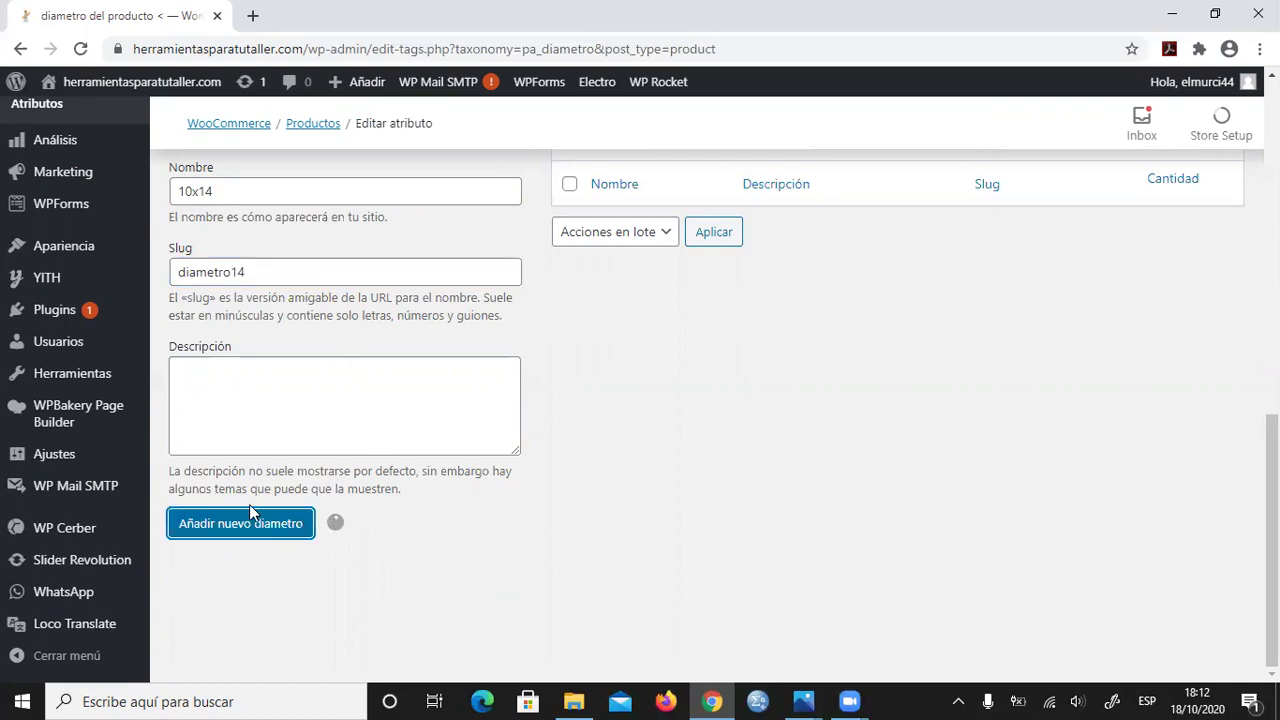
Step: Add a diametro term named 10x20 with the slug diametro20
{"action": "left_click", "coordinate": [218, 194]}
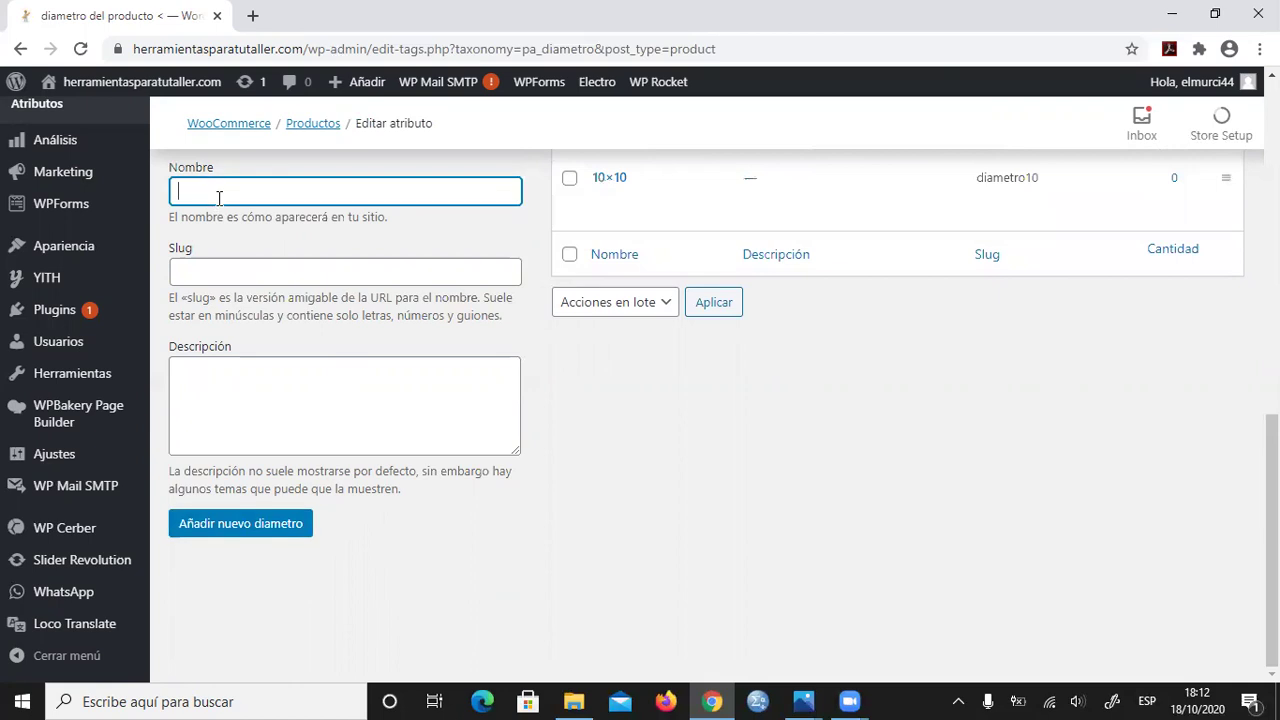
{"action": "type", "text": "10x20"}
{"action": "left_click", "coordinate": [209, 270]}
{"action": "type", "text": "diame"}
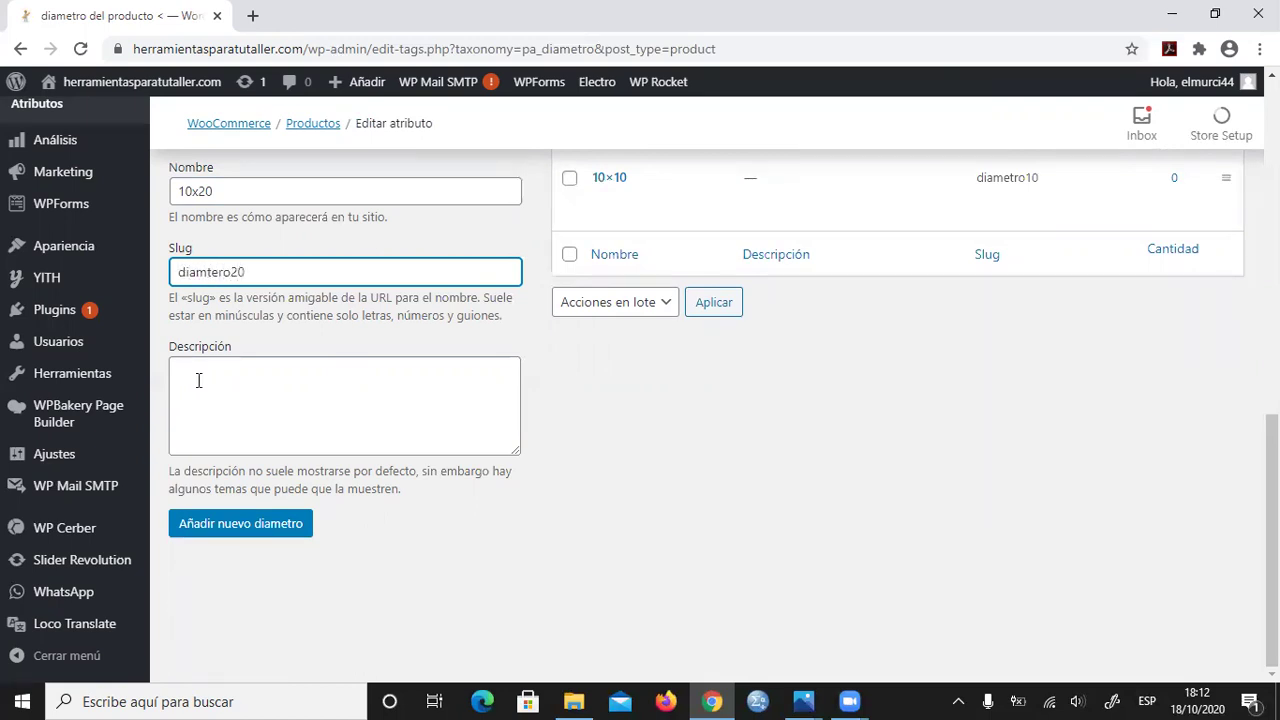
{"action": "left_click", "coordinate": [213, 271]}
{"action": "key", "text": "BackSpace"}
{"action": "key", "text": "BackSpace"}
{"action": "type", "text": "metro"}
{"action": "key", "text": "Delete"}
{"action": "key", "text": "Delete"}
{"action": "key", "text": "Delete"}
{"action": "left_click", "coordinate": [243, 524]}
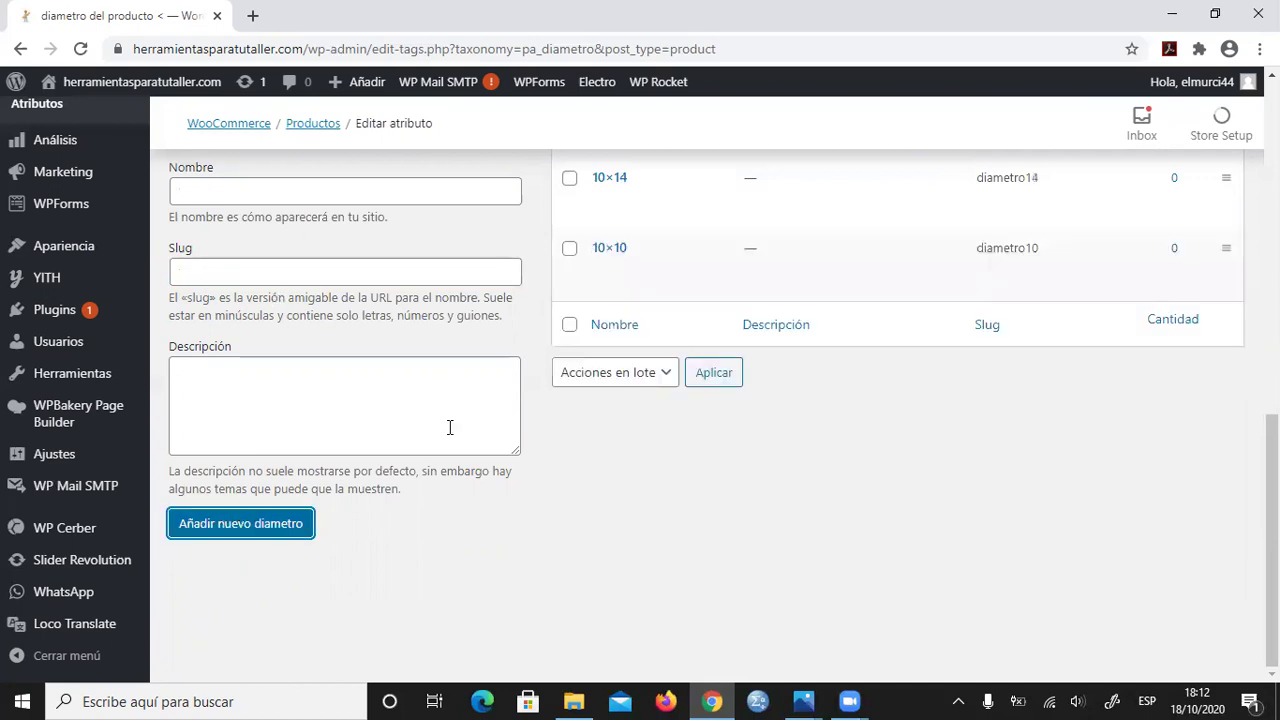
Step: Open the form for adding a new product in a new browser tab and switch to that tab
{"action": "scroll", "coordinate": [698, 373], "scroll_direction": "up", "scroll_amount": 1}
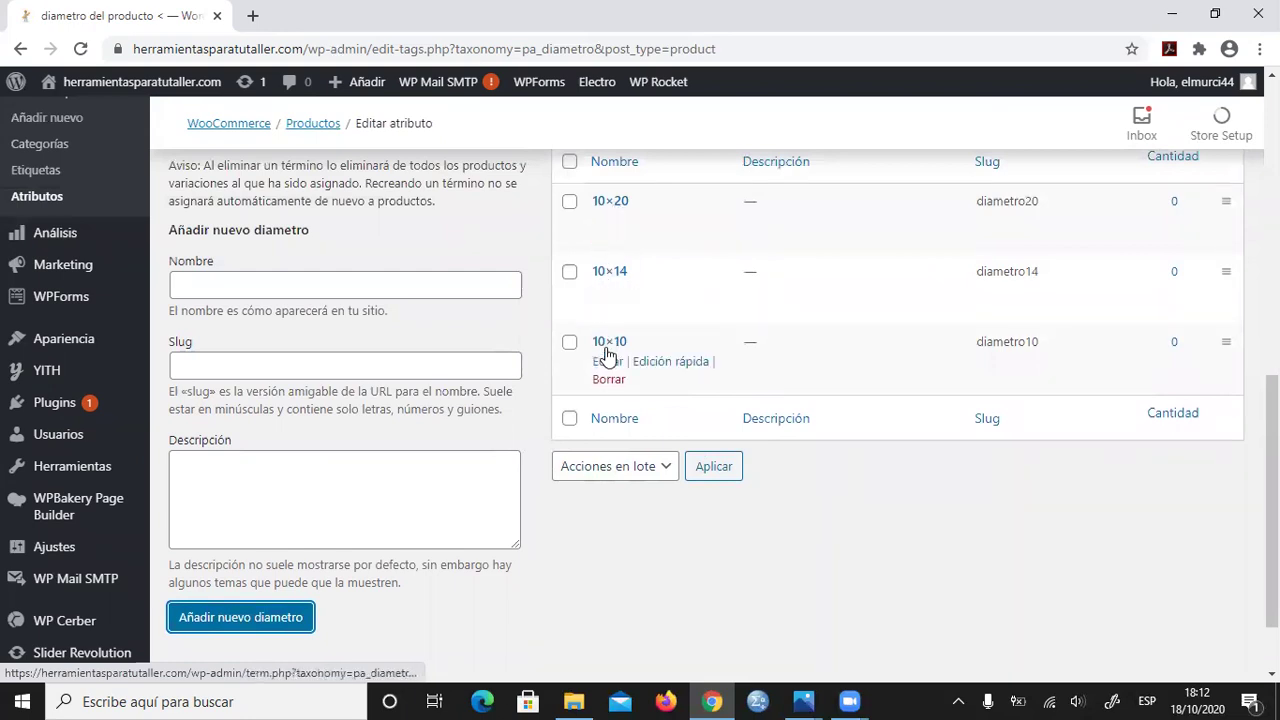
{"action": "scroll", "coordinate": [606, 357], "scroll_direction": "up", "scroll_amount": 3}
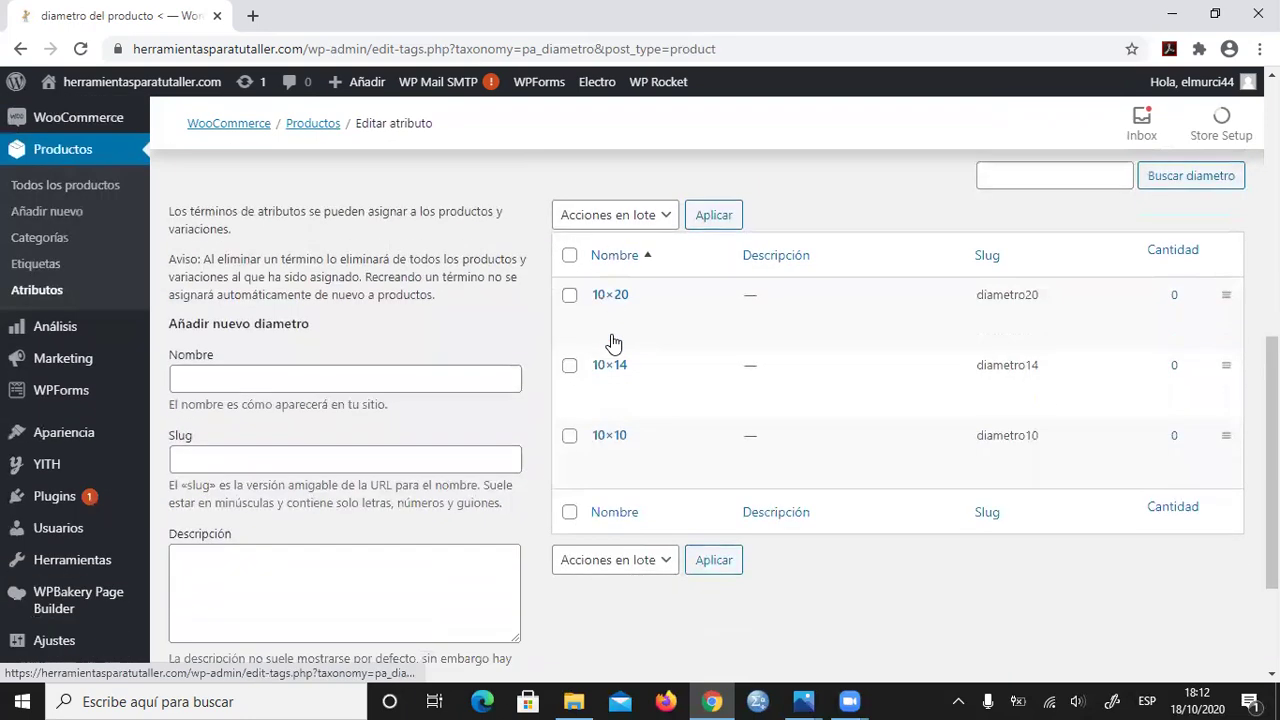
{"action": "scroll", "coordinate": [644, 375], "scroll_direction": "up", "scroll_amount": 3}
{"action": "scroll", "coordinate": [644, 375], "scroll_direction": "down", "scroll_amount": 2}
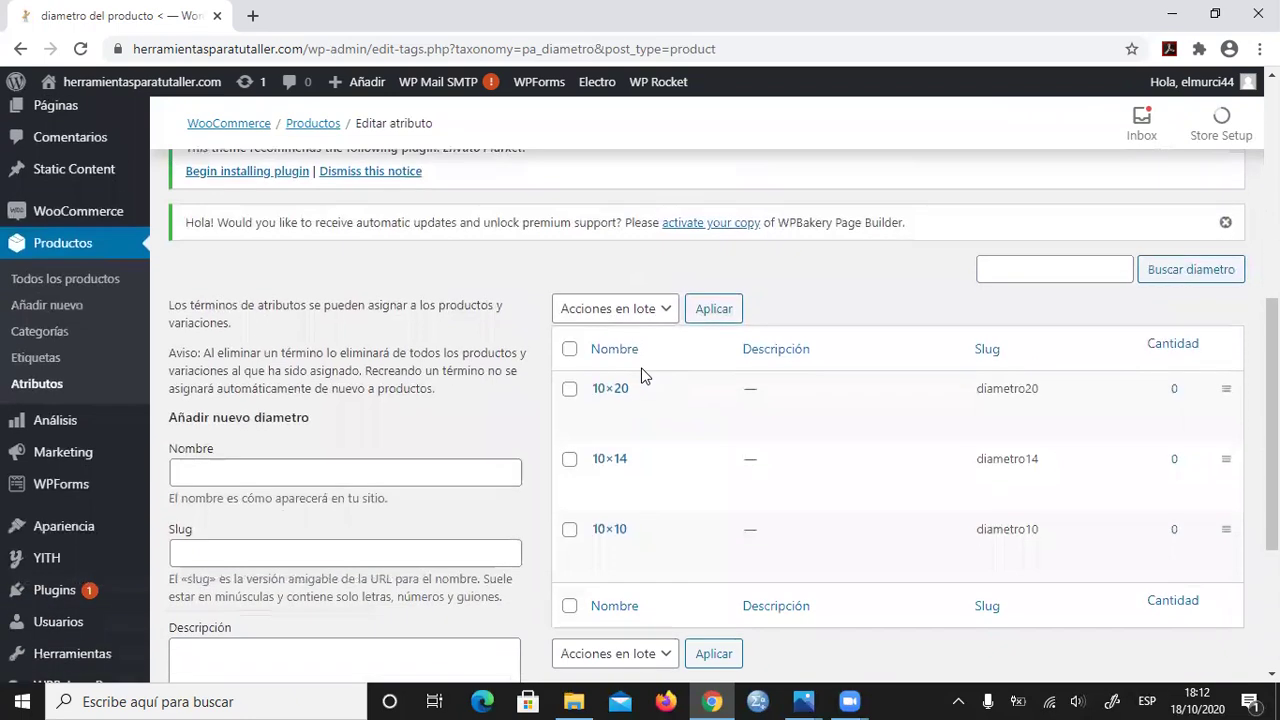
{"action": "scroll", "coordinate": [642, 374], "scroll_direction": "down", "scroll_amount": 2}
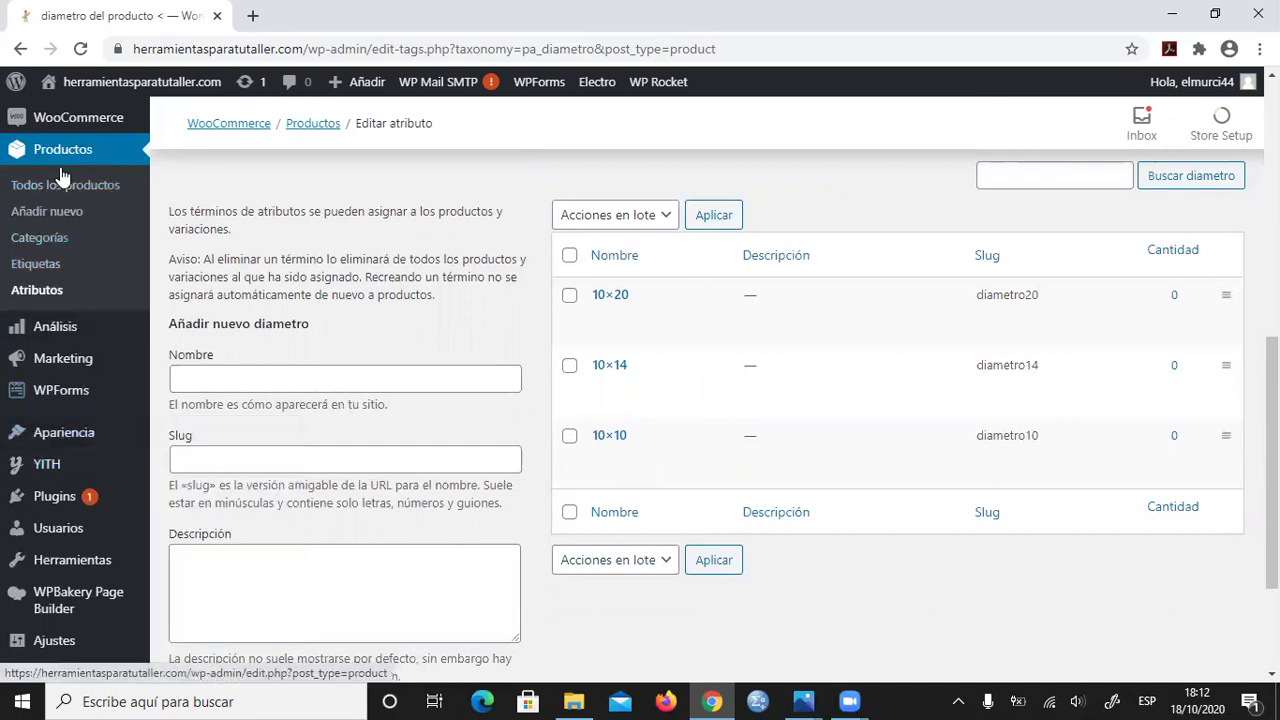
{"action": "right_click", "coordinate": [45, 220]}
{"action": "left_click", "coordinate": [88, 224]}
{"action": "left_click", "coordinate": [306, 18]}
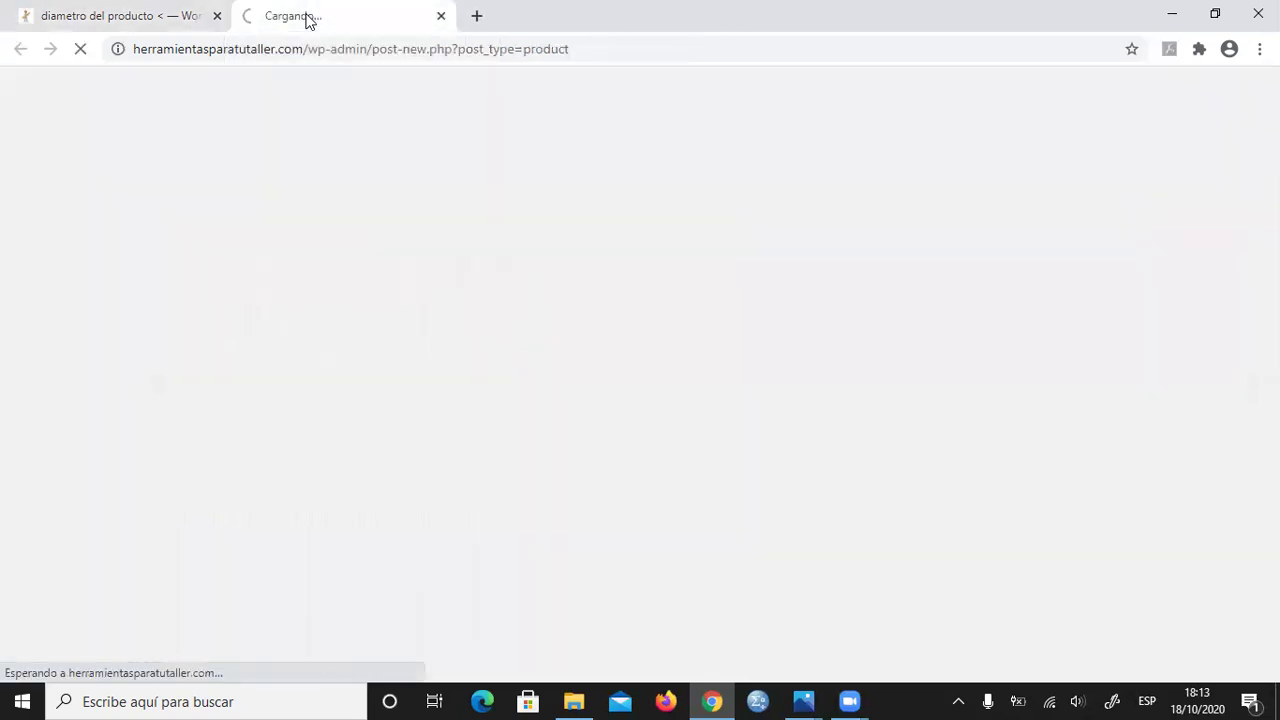
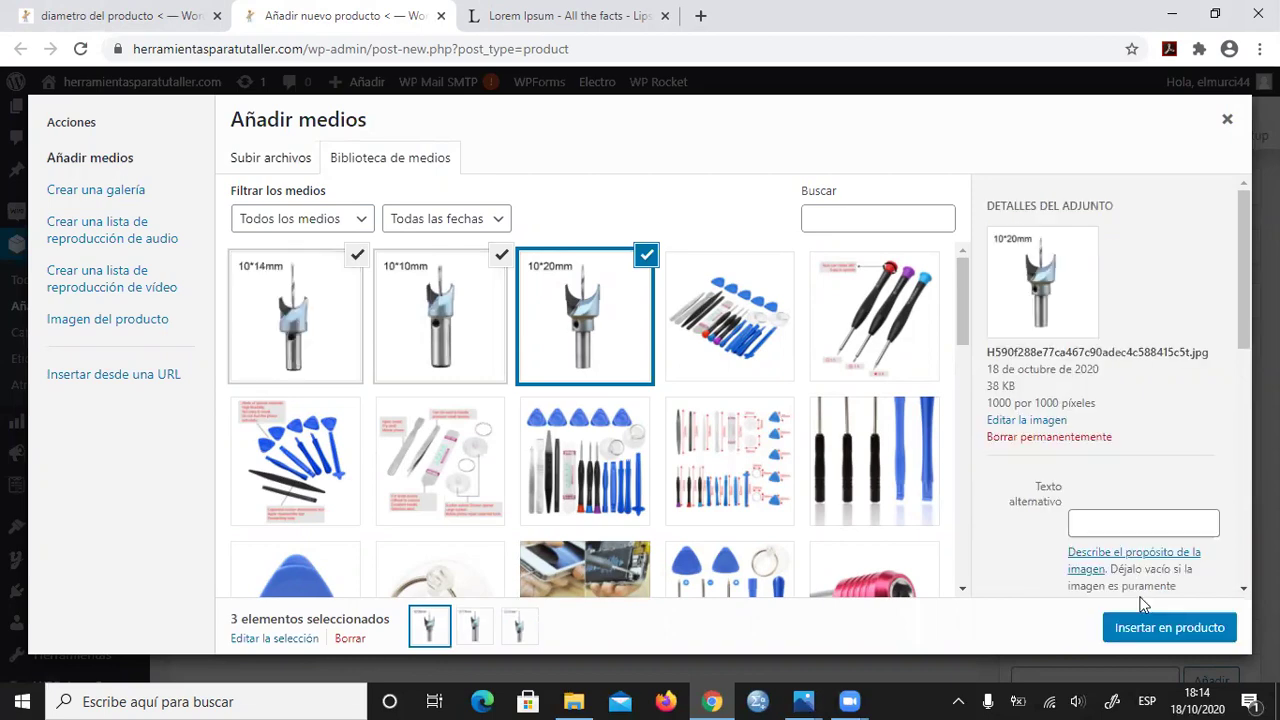
Step: Insert the three selected drill bit images into the product description and centre the 10*20mm image
{"action": "left_click", "coordinate": [1168, 622]}
{"action": "scroll", "coordinate": [480, 420], "scroll_direction": "down", "scroll_amount": 5}
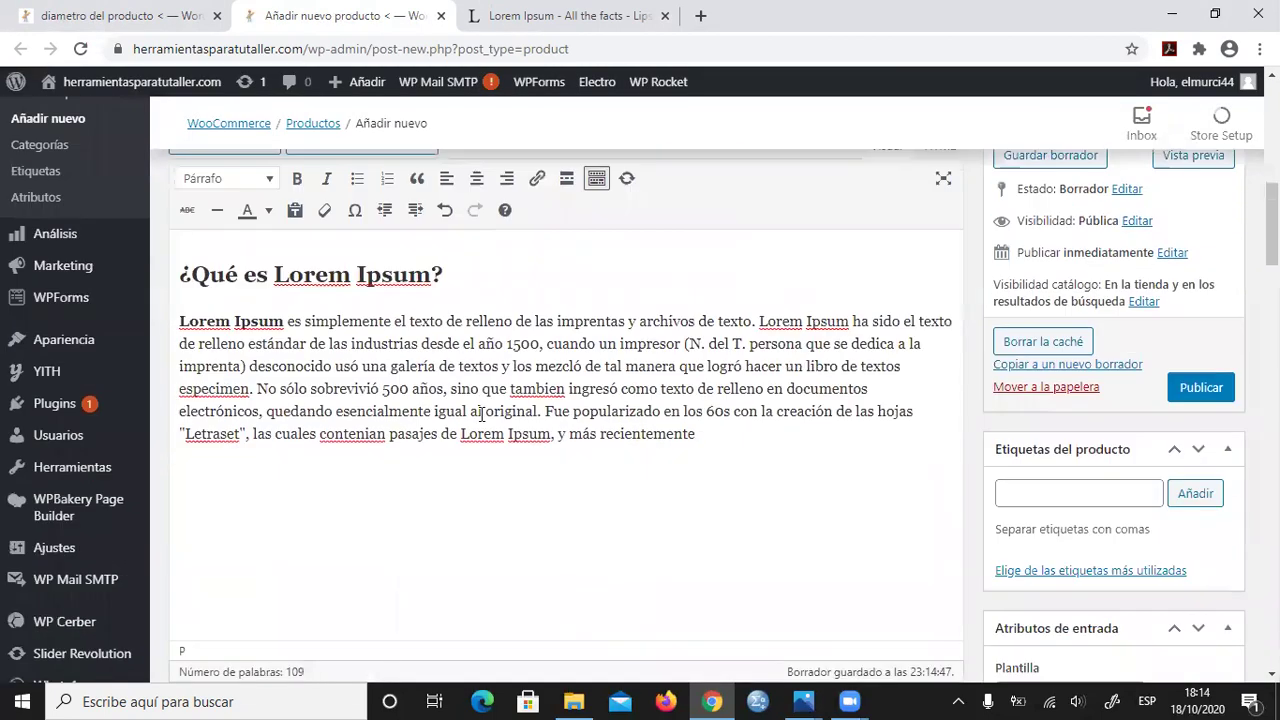
{"action": "left_click", "coordinate": [566, 483]}
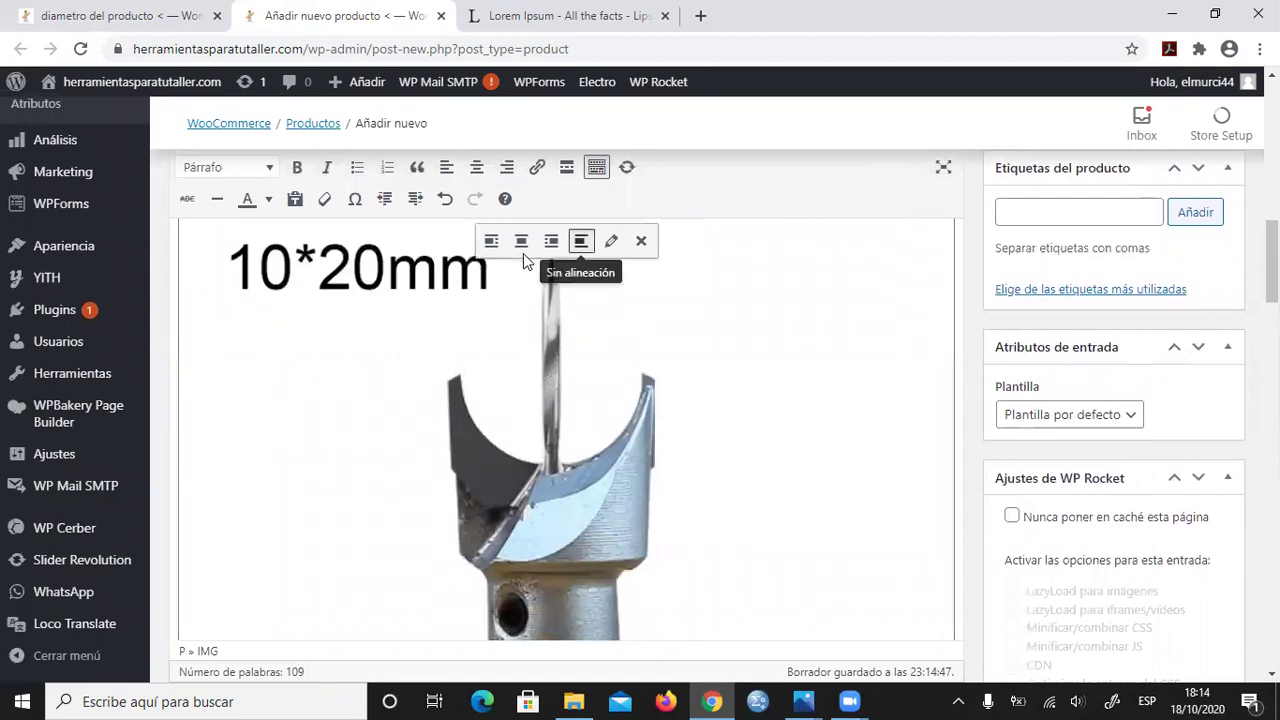
{"action": "left_click", "coordinate": [517, 242]}
Step: Centre the 10*10mm and 10*14mm drill bit images in the product description
{"action": "scroll", "coordinate": [648, 376], "scroll_direction": "down", "scroll_amount": 1}
{"action": "scroll", "coordinate": [648, 376], "scroll_direction": "down", "scroll_amount": 5}
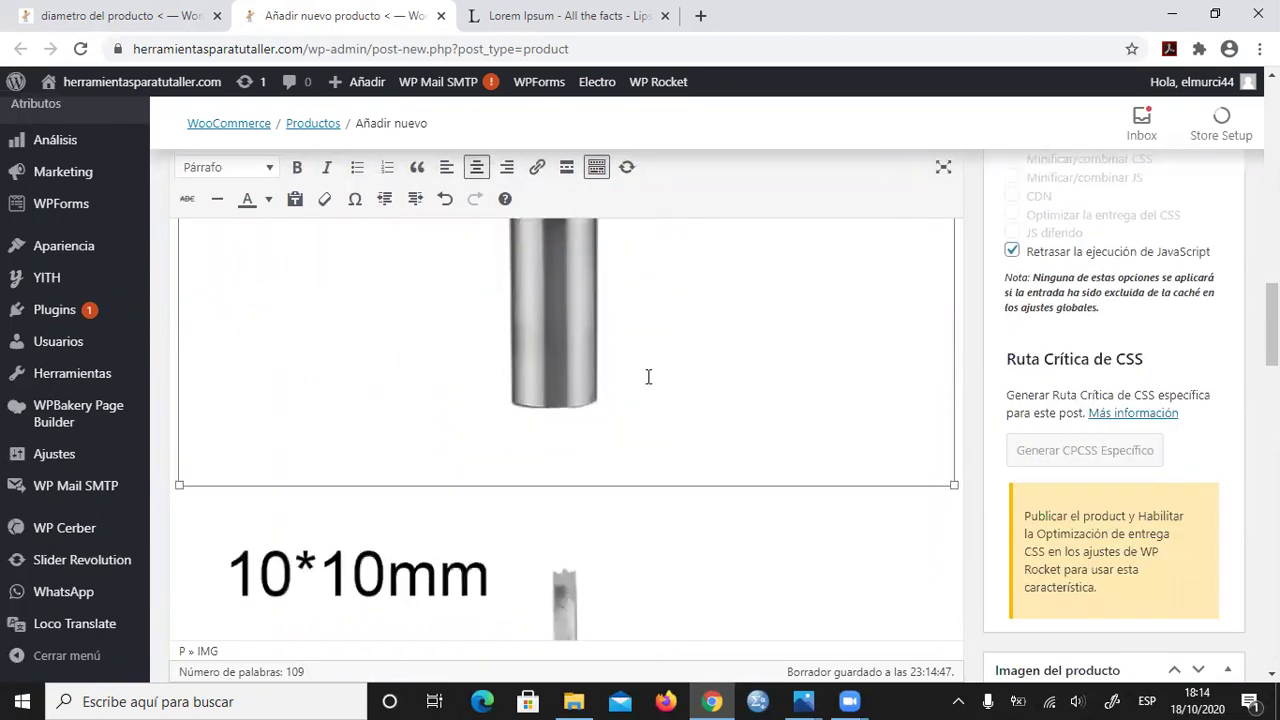
{"action": "left_click", "coordinate": [500, 362]}
{"action": "left_click", "coordinate": [521, 271]}
{"action": "scroll", "coordinate": [792, 452], "scroll_direction": "down", "scroll_amount": 8}
{"action": "left_click", "coordinate": [564, 450]}
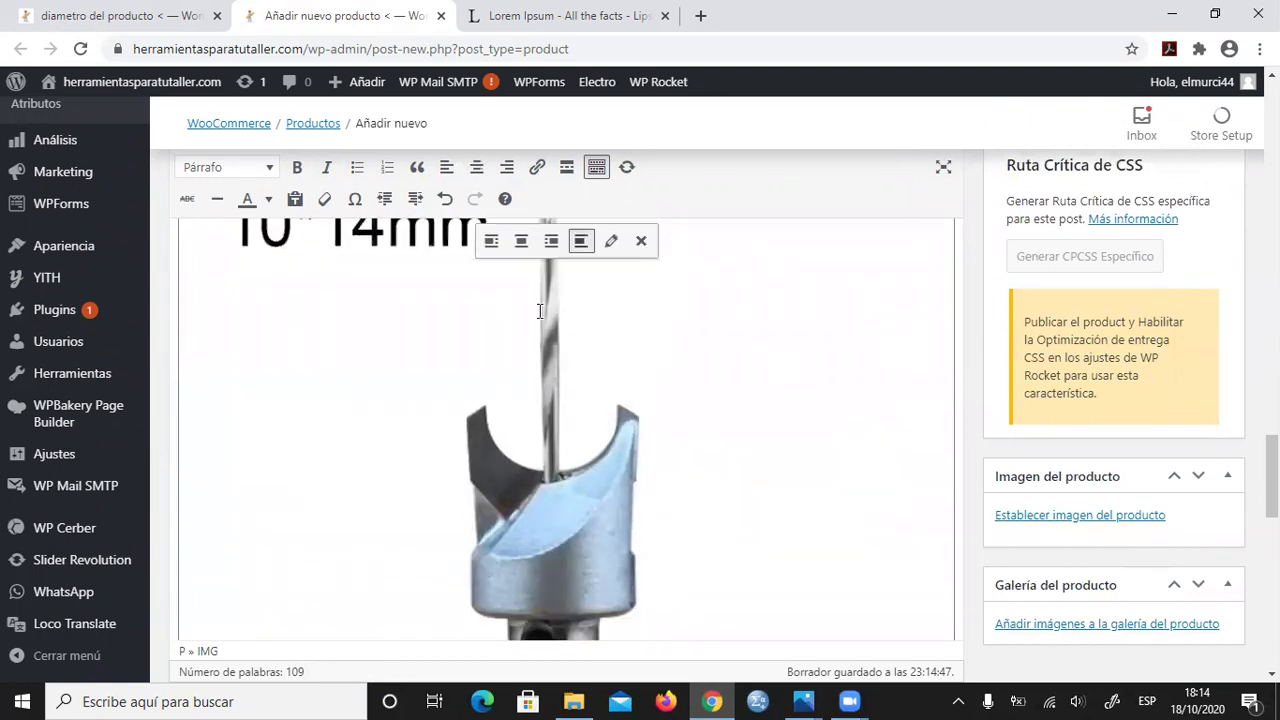
{"action": "left_click", "coordinate": [521, 240]}
Step: Set the 10*20mm drill bit picture from the media library as the product image
{"action": "scroll", "coordinate": [929, 395], "scroll_direction": "down", "scroll_amount": 6}
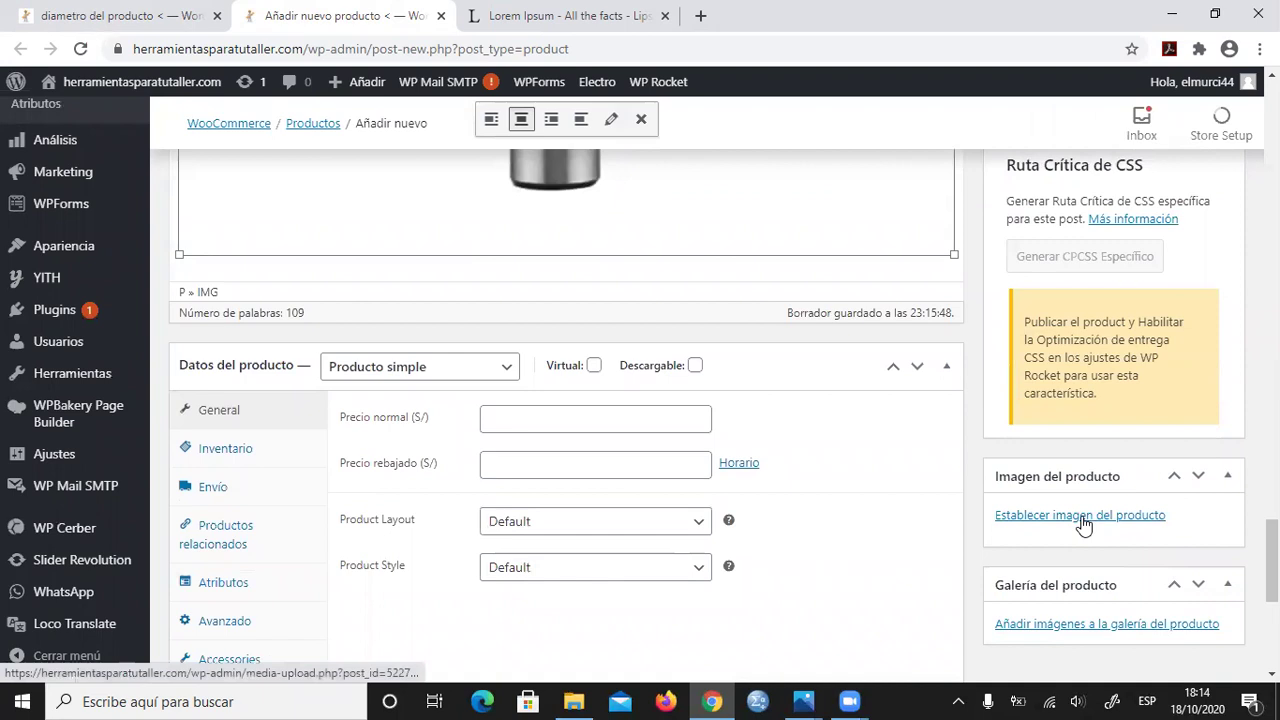
{"action": "left_click", "coordinate": [1088, 516]}
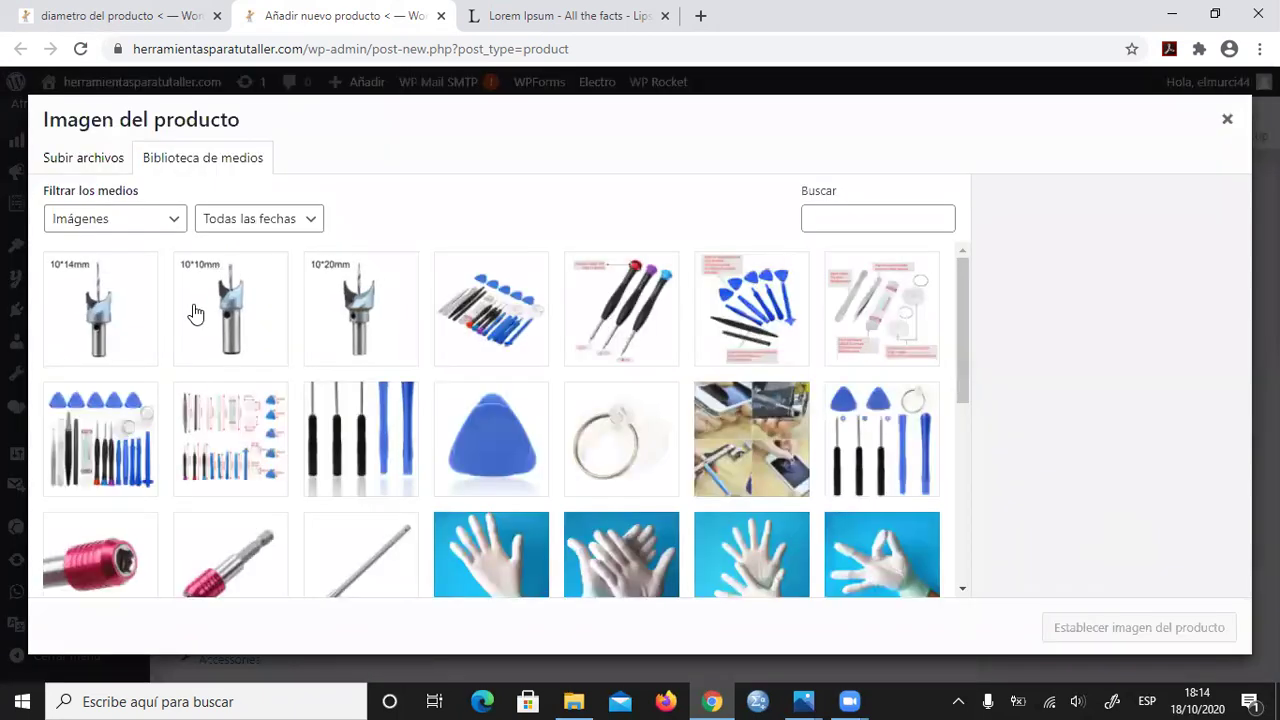
{"action": "left_click", "coordinate": [340, 318]}
{"action": "left_click", "coordinate": [1115, 627]}
Step: Add the 10*14mm and 10*10mm drill bit pictures from the media library to the product gallery
{"action": "left_click", "coordinate": [1063, 625]}
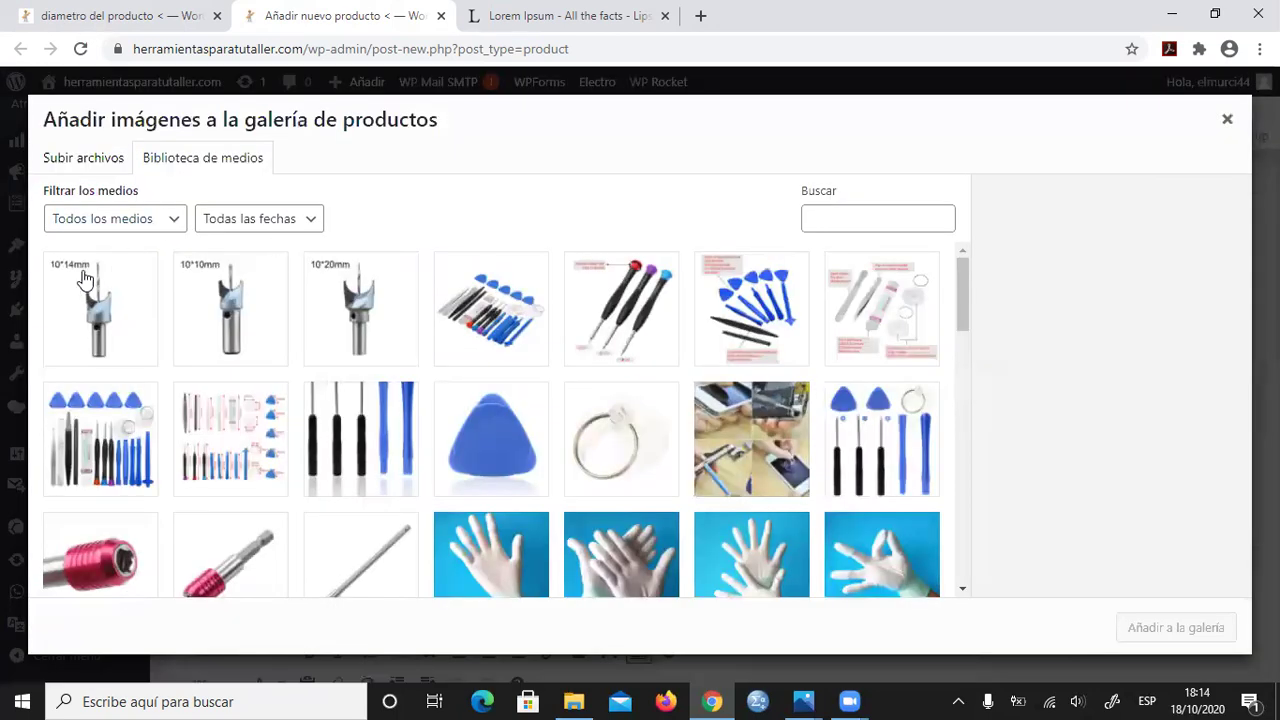
{"action": "left_click", "coordinate": [100, 283]}
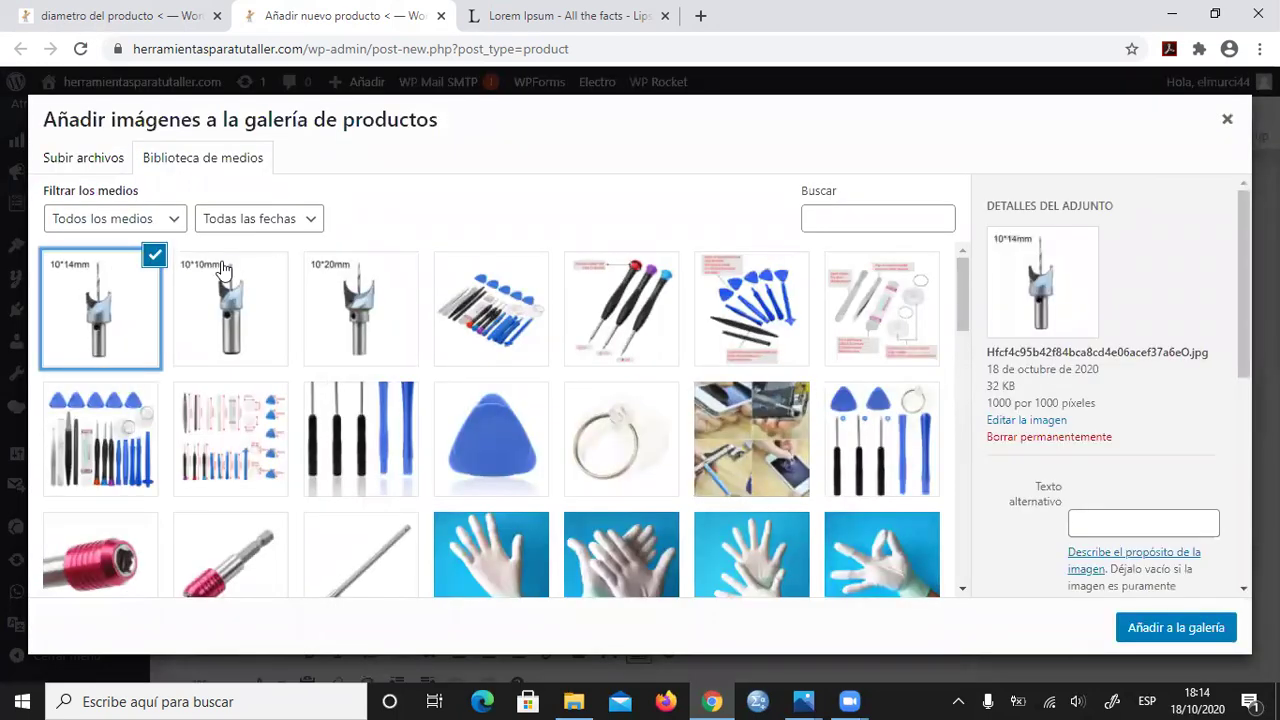
{"action": "left_click", "coordinate": [261, 262]}
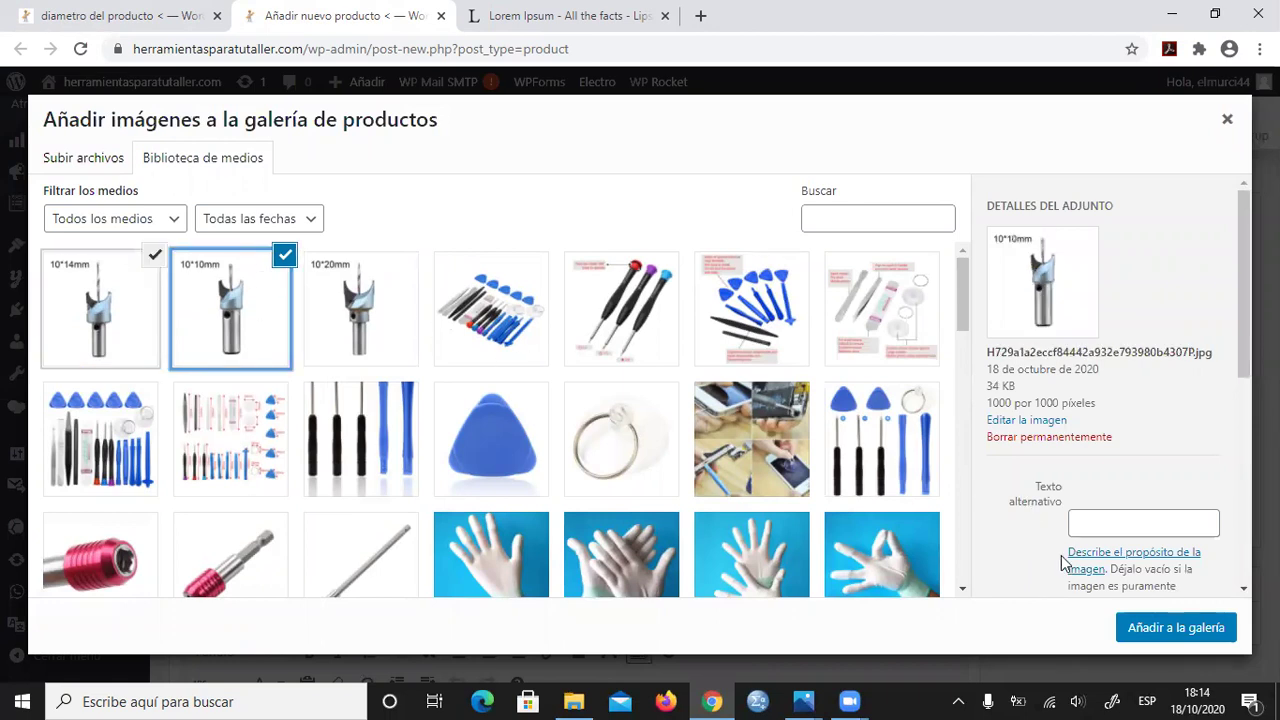
{"action": "left_click", "coordinate": [1146, 630]}
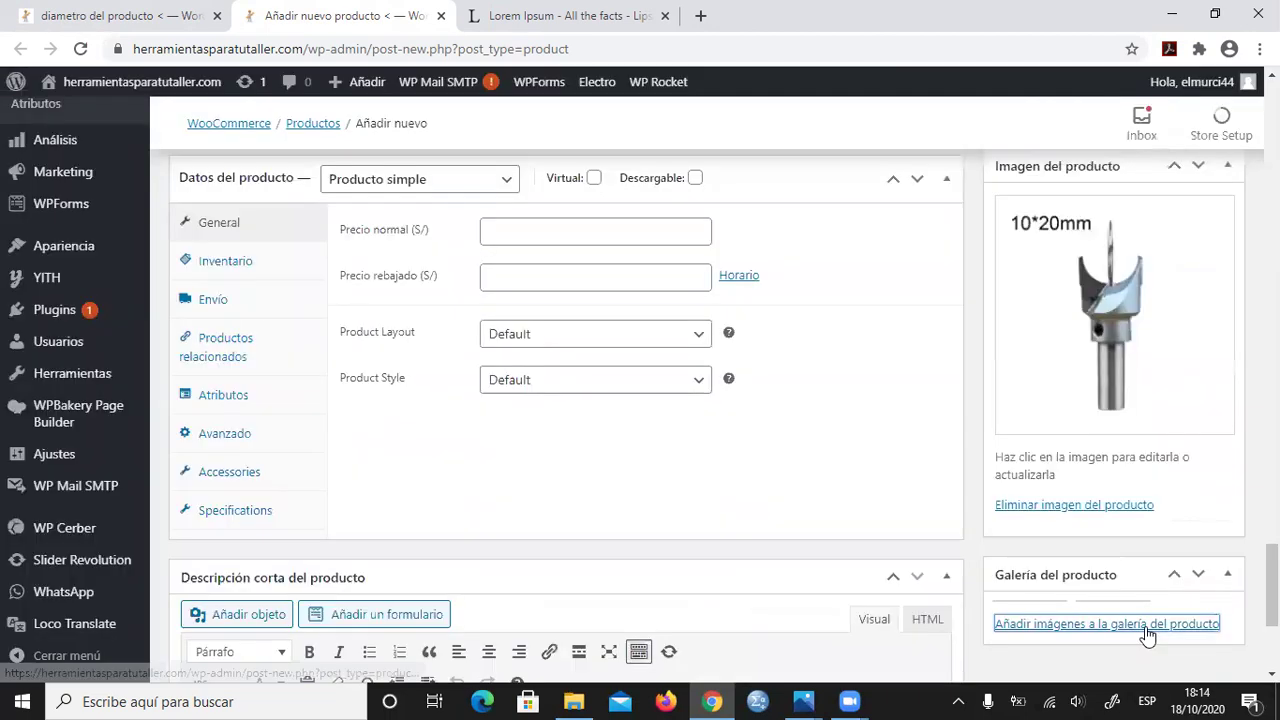
Step: Change the product type to Producto variable in the product data
{"action": "scroll", "coordinate": [380, 365], "scroll_direction": "up", "scroll_amount": 1}
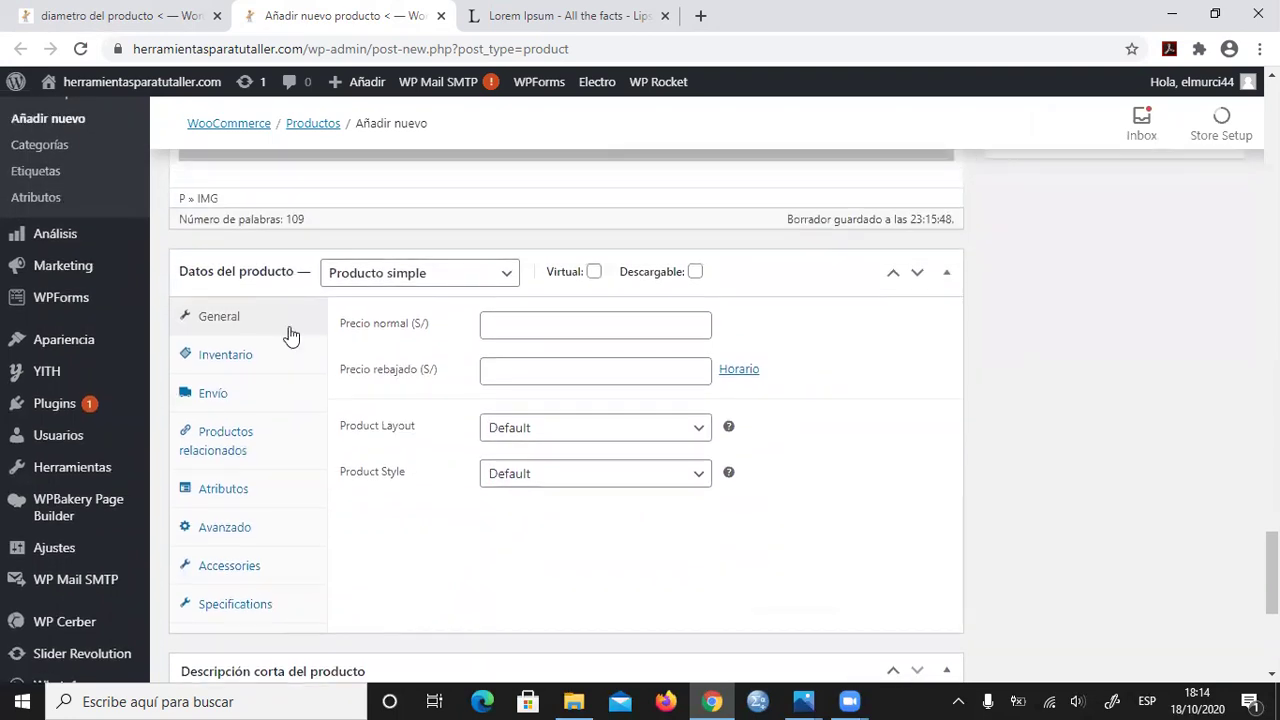
{"action": "left_click", "coordinate": [505, 278]}
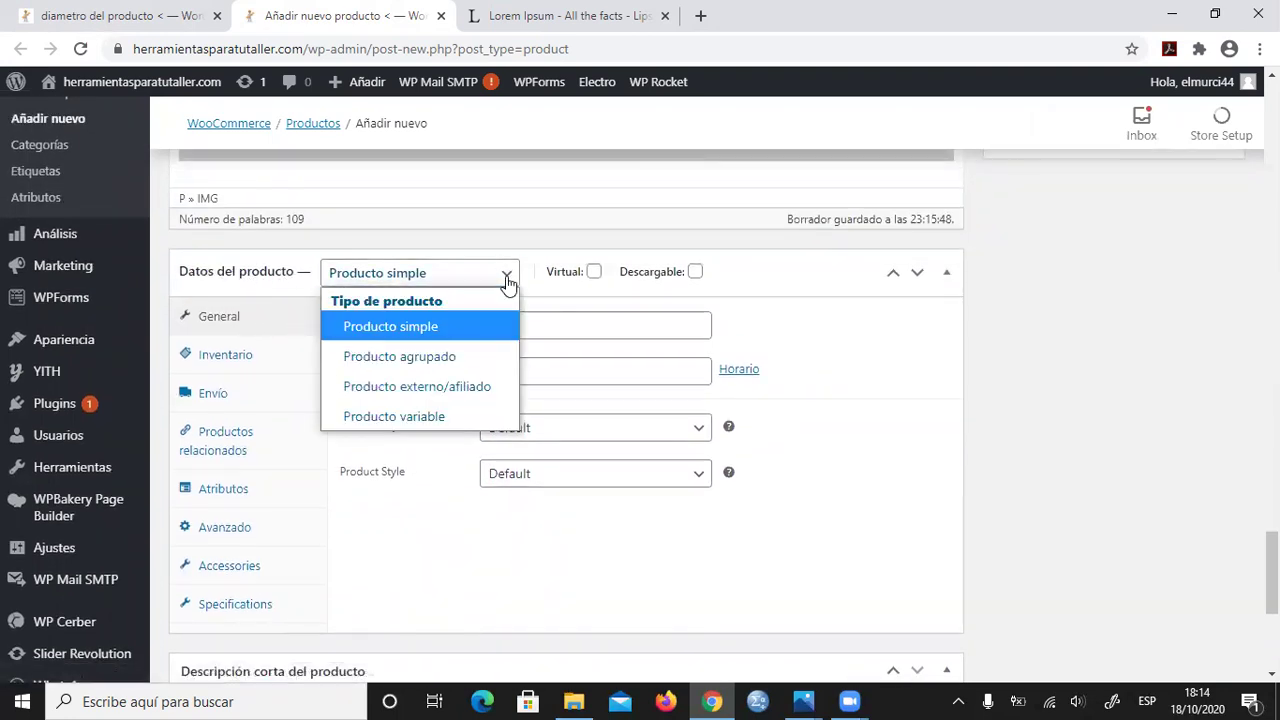
{"action": "left_click", "coordinate": [401, 413]}
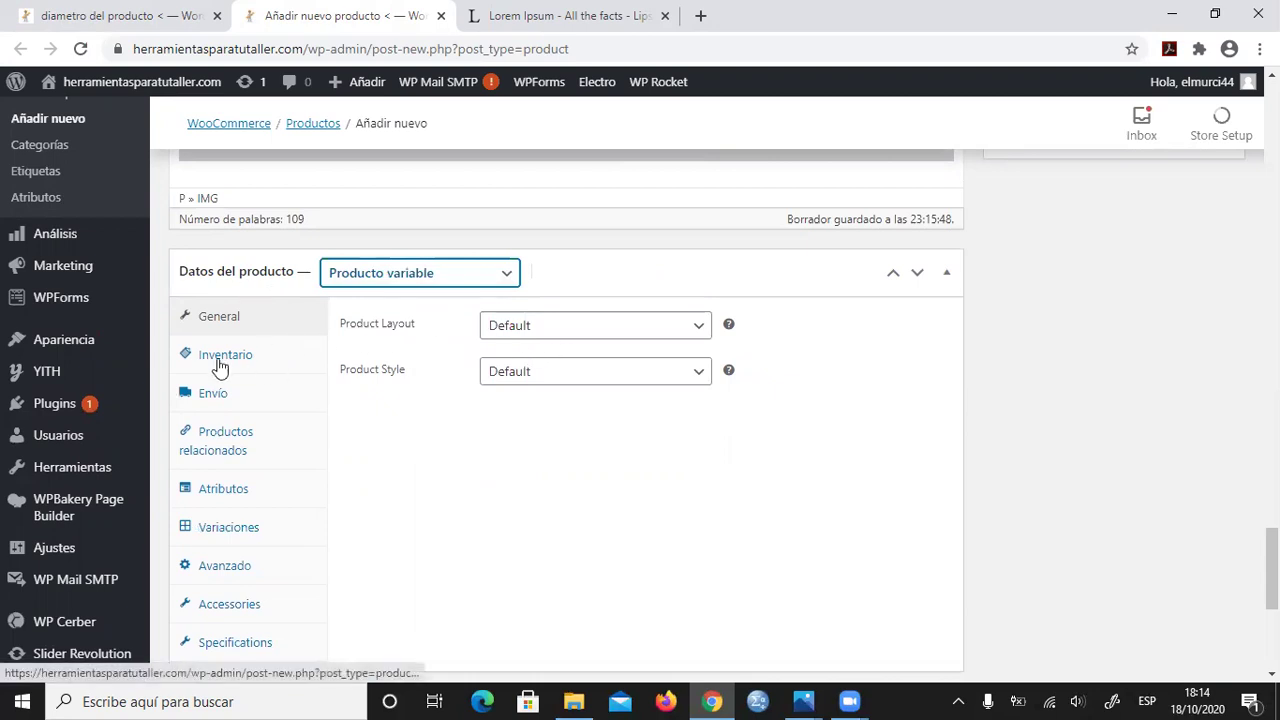
{"action": "left_click", "coordinate": [231, 541]}
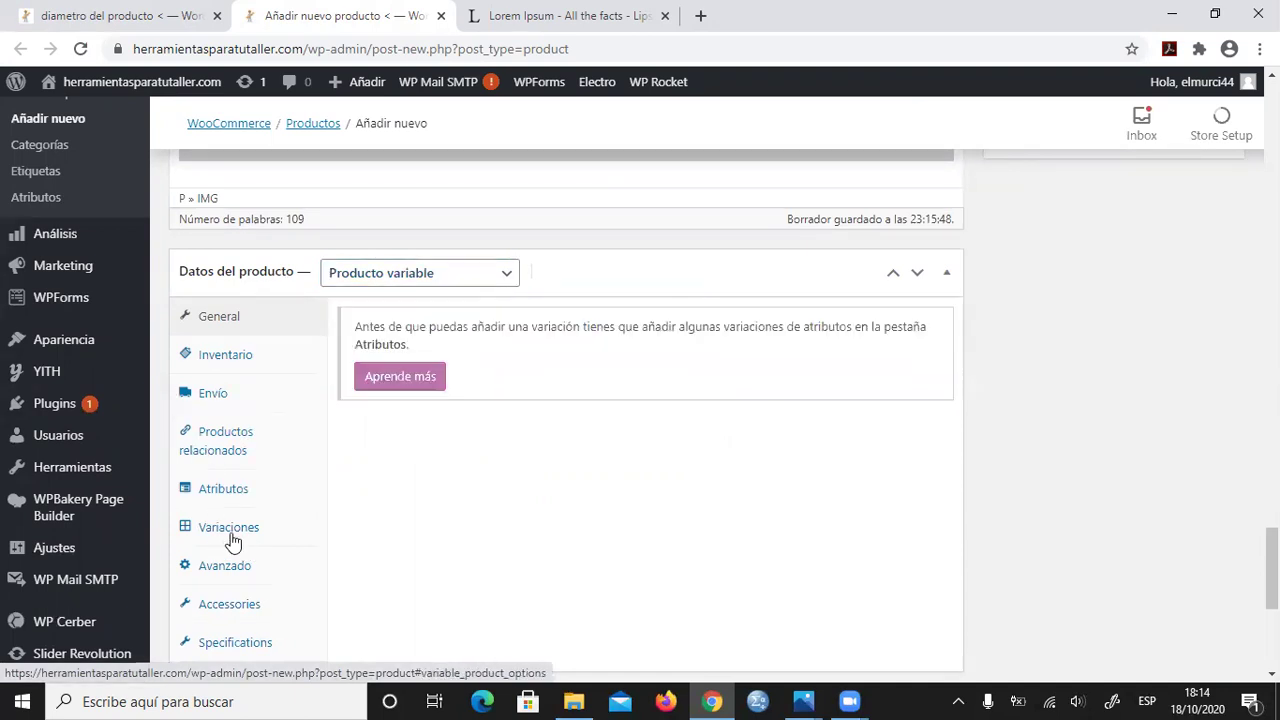
{"action": "left_click", "coordinate": [424, 378]}
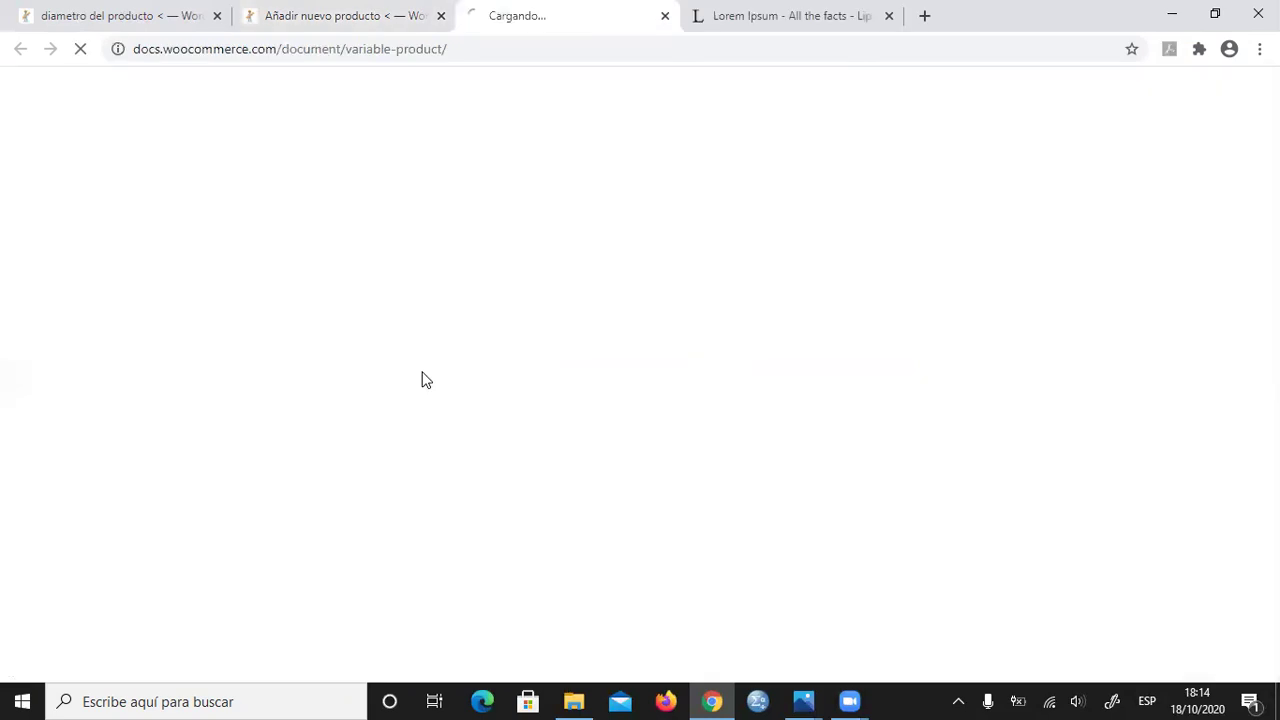
{"action": "left_click", "coordinate": [665, 16]}
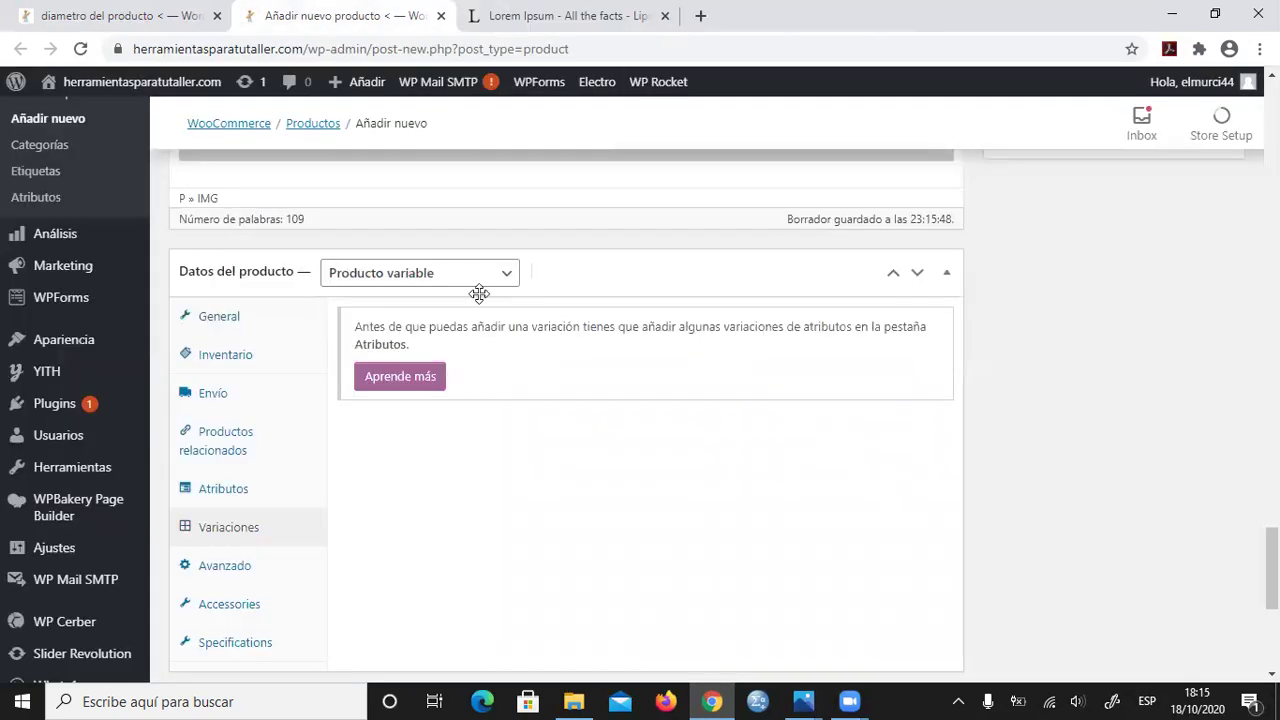
{"action": "left_click", "coordinate": [505, 282]}
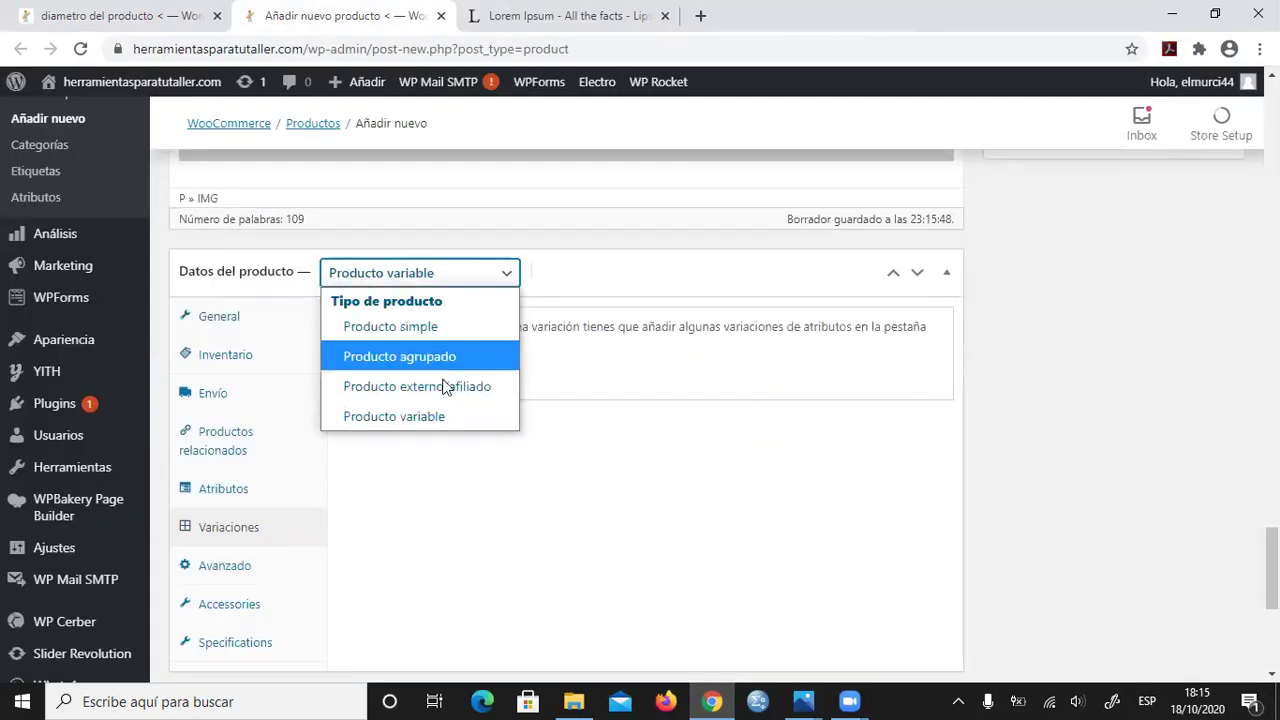
{"action": "left_click", "coordinate": [425, 422]}
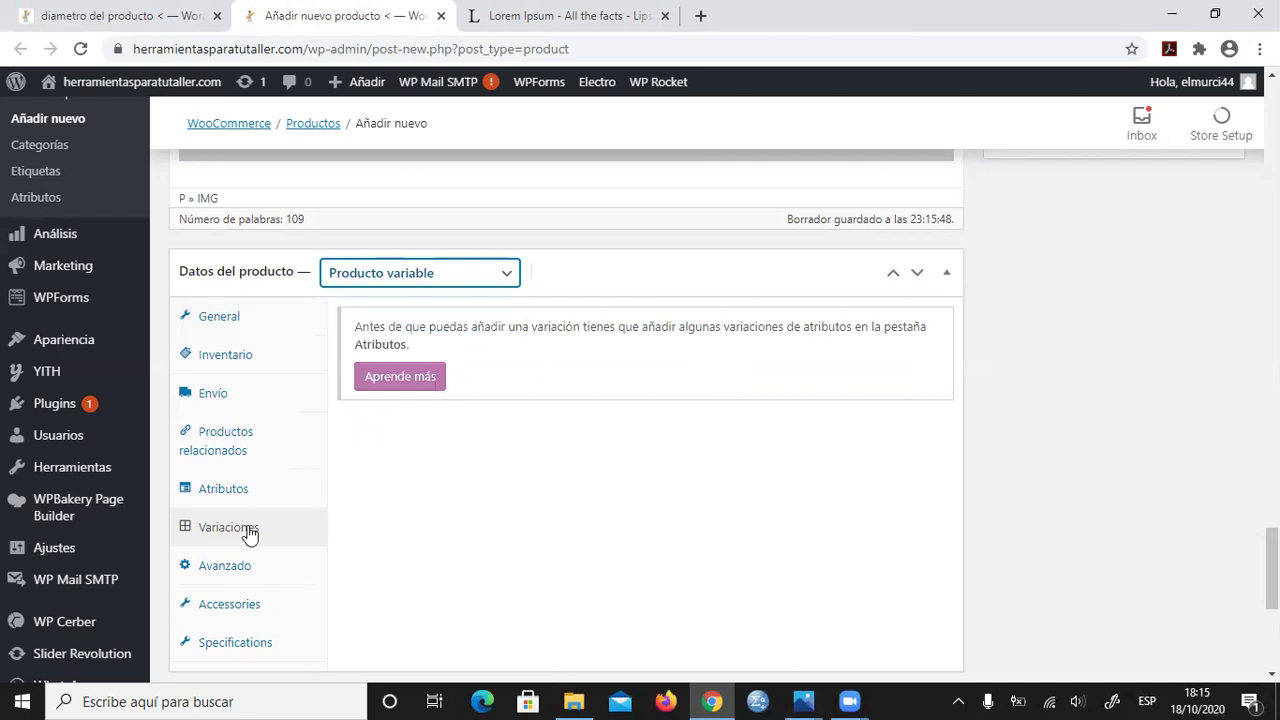
Step: Add the existing diametro attribute to the variable product's attributes
{"action": "left_click", "coordinate": [215, 497]}
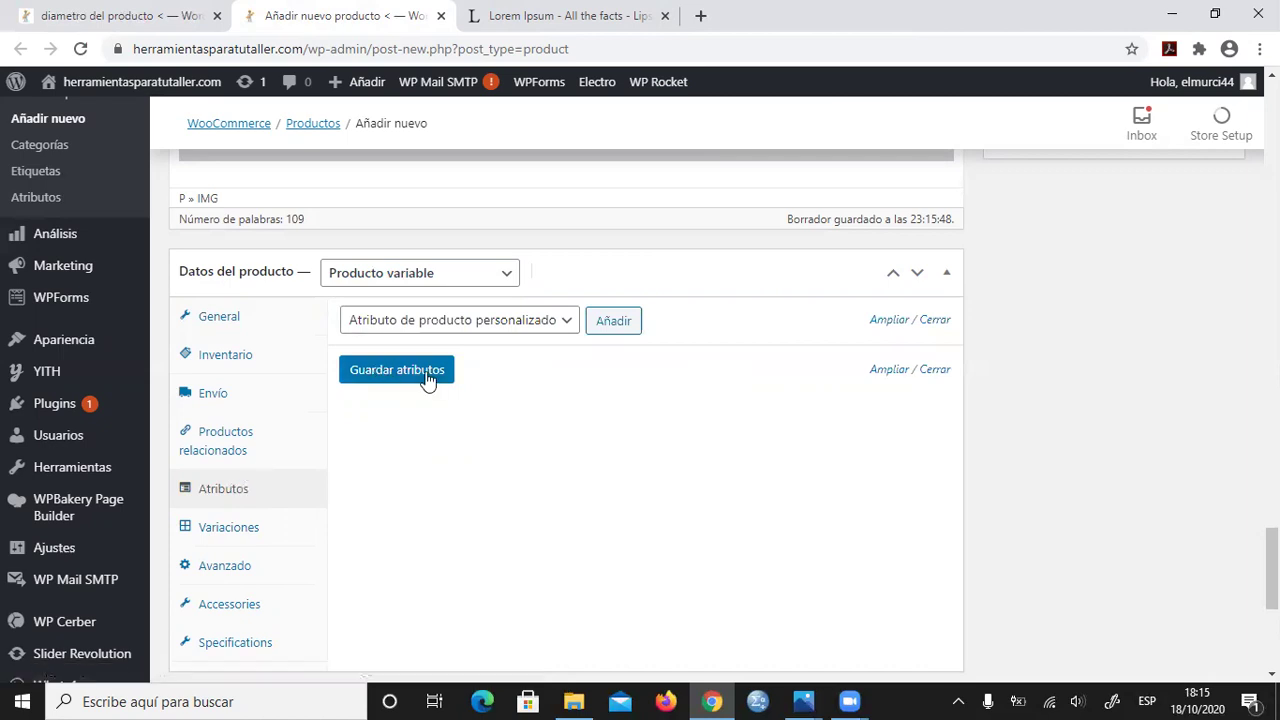
{"action": "left_click", "coordinate": [562, 323]}
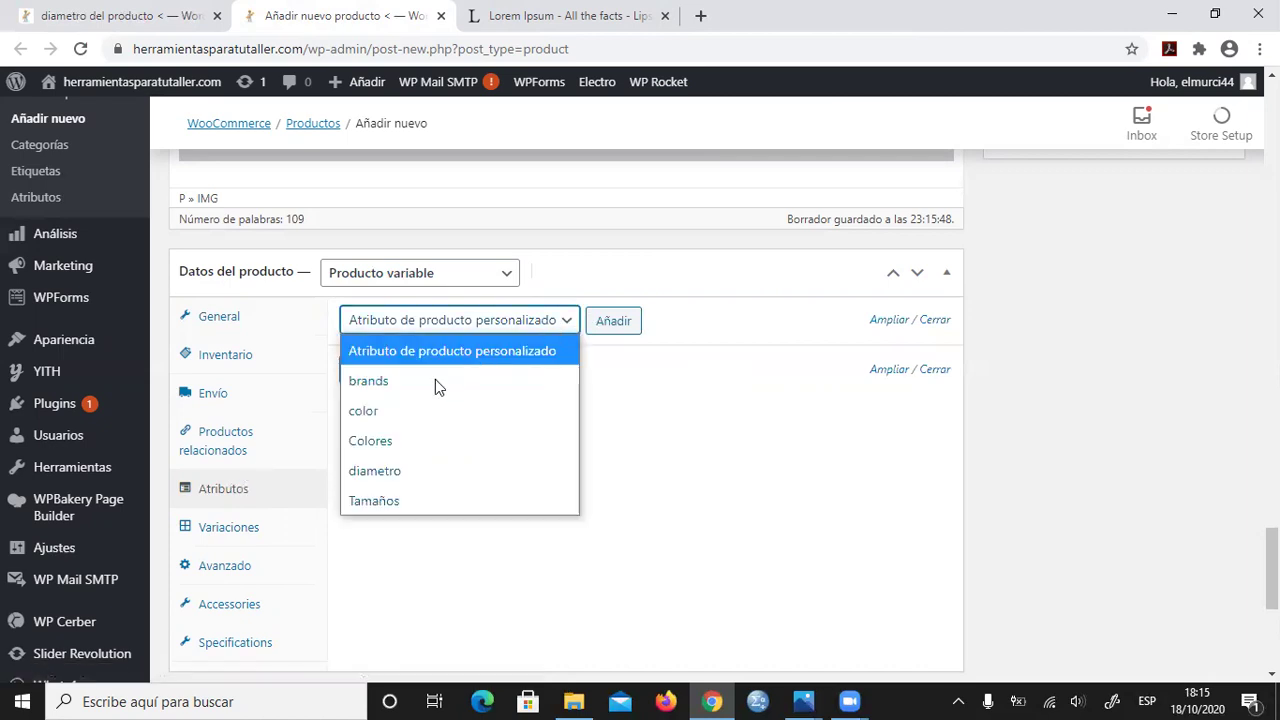
{"action": "left_click", "coordinate": [372, 472]}
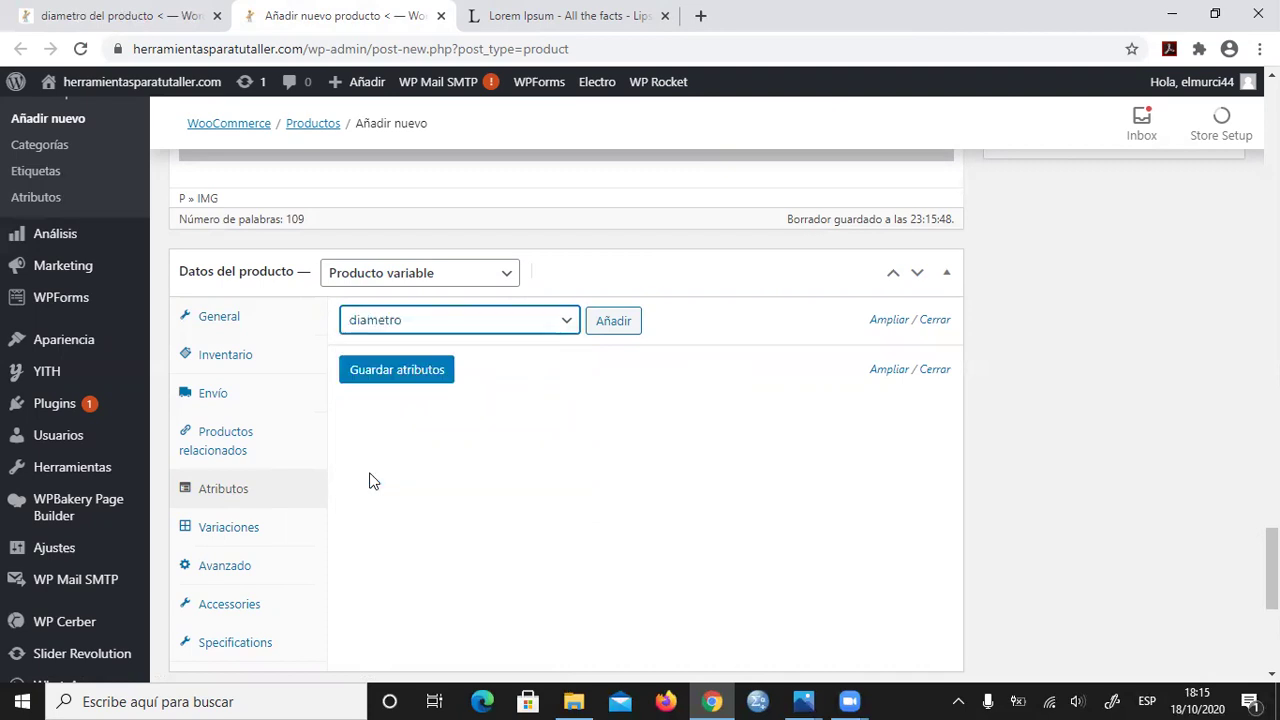
{"action": "left_click", "coordinate": [611, 322]}
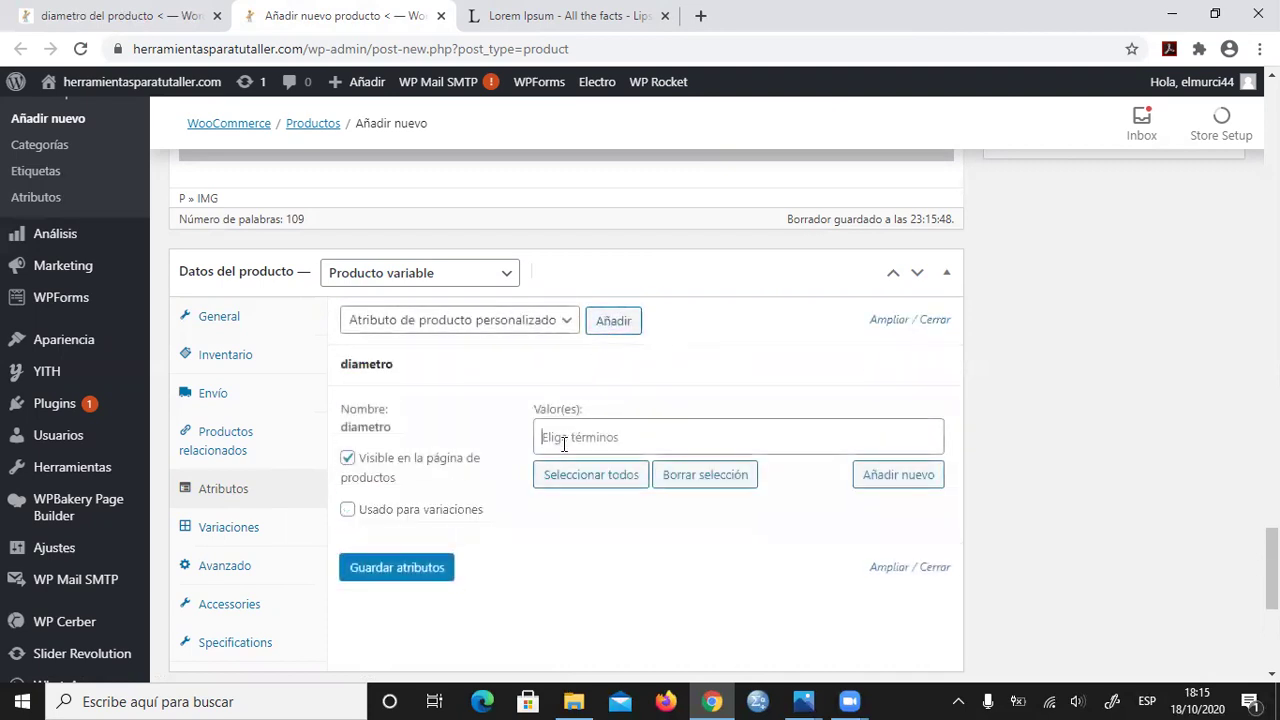
Step: Assign the values 10x10, 10x14 and 10x20 to the product's diametro attribute and enable its use for variations
{"action": "left_click", "coordinate": [564, 444]}
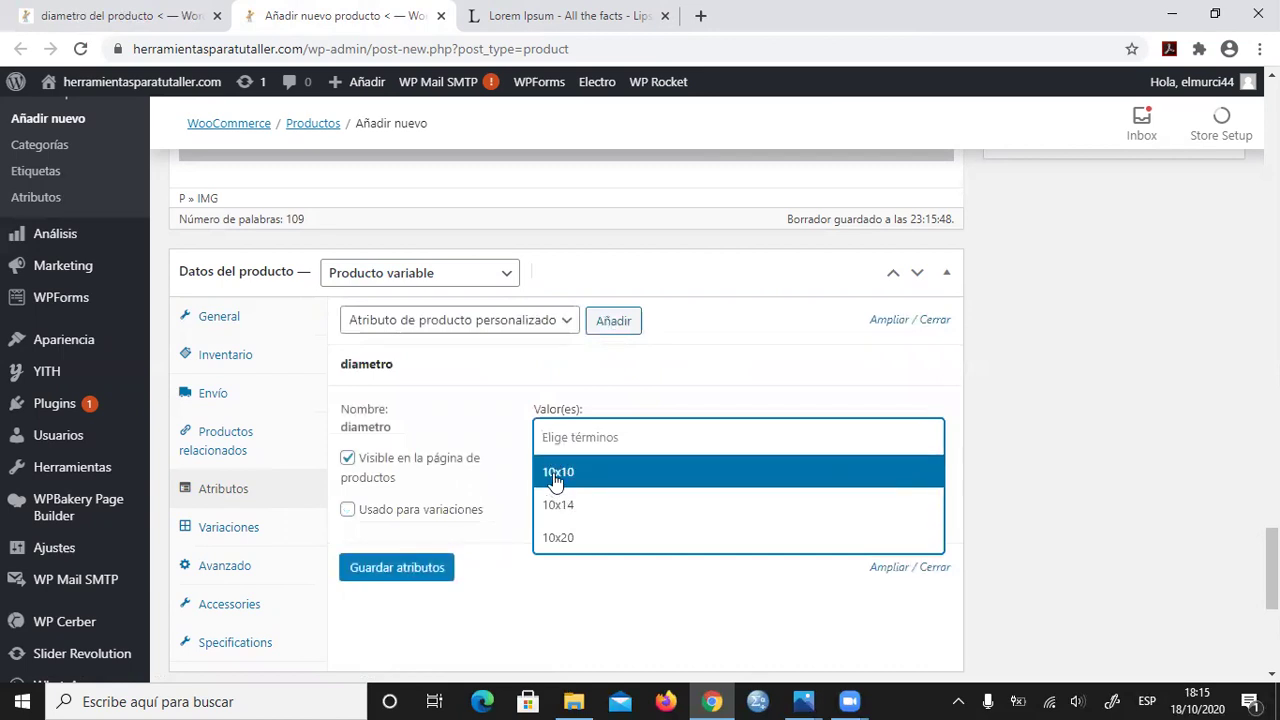
{"action": "left_click", "coordinate": [555, 474]}
{"action": "left_click", "coordinate": [609, 438]}
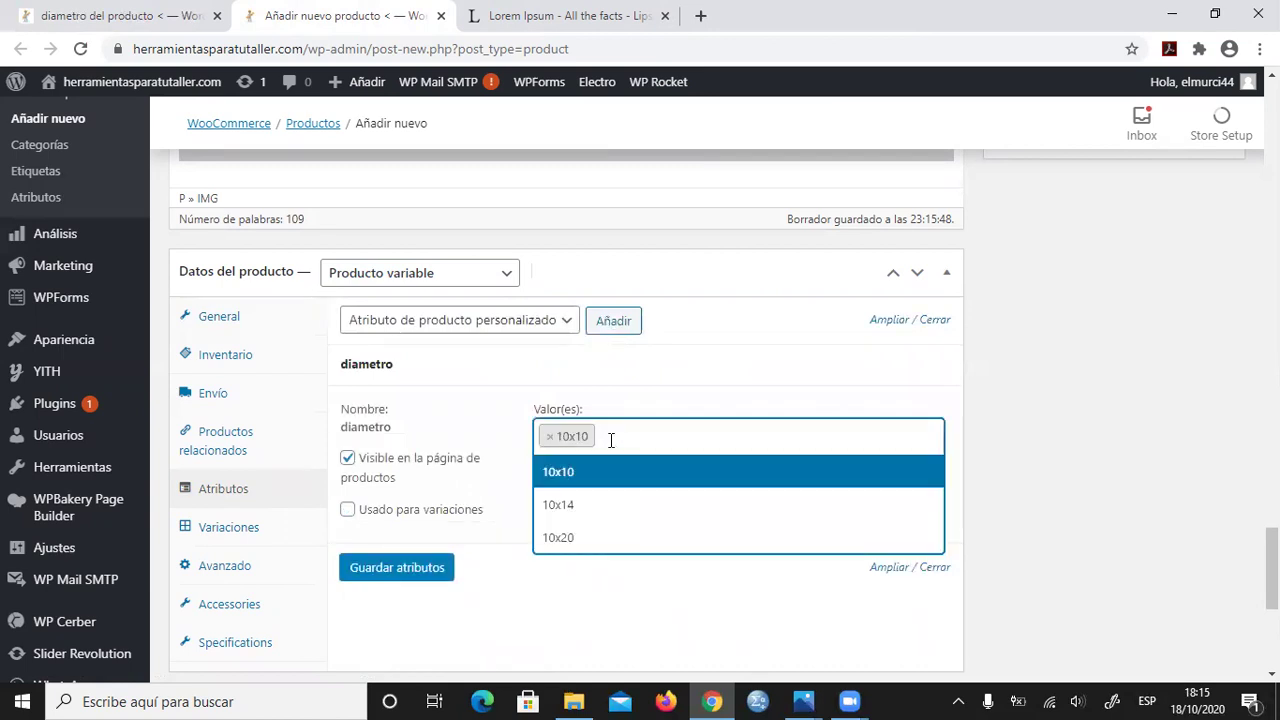
{"action": "left_click", "coordinate": [565, 506]}
{"action": "left_click", "coordinate": [668, 438]}
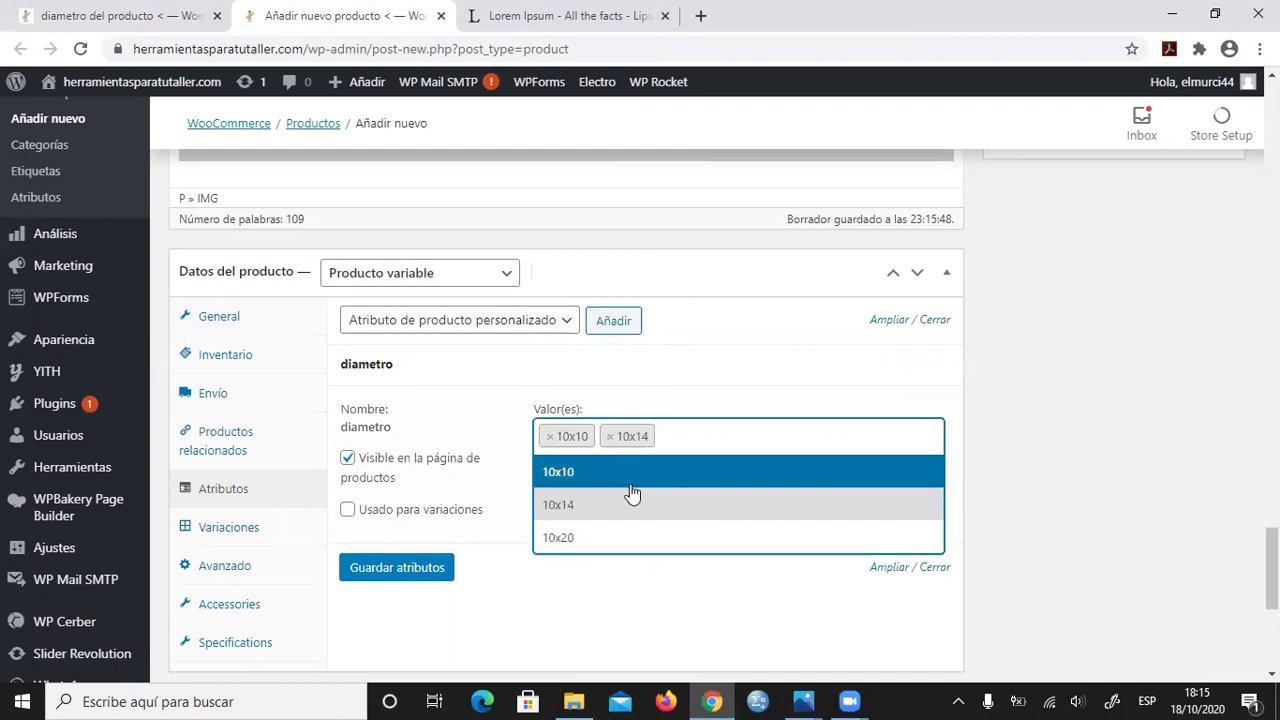
{"action": "left_click", "coordinate": [584, 537]}
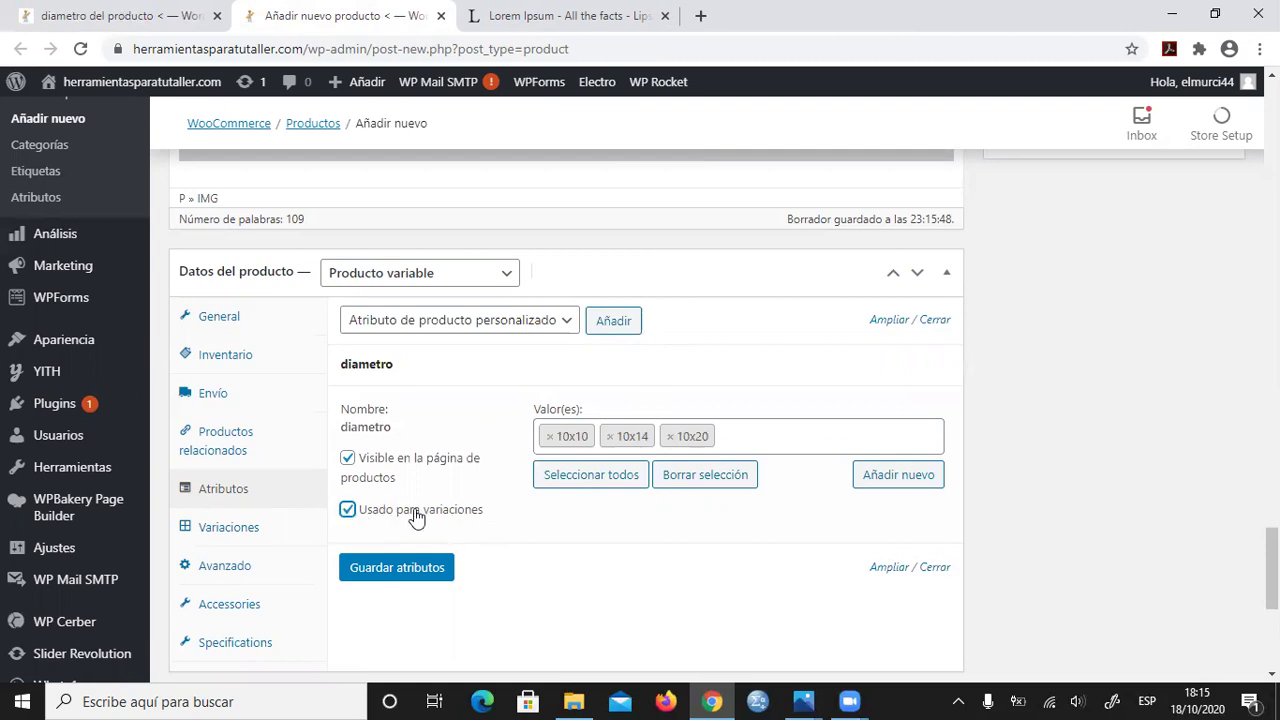
Step: Save the diametro attribute and create the product's variations from all attributes, accepting the confirmation
{"action": "left_click", "coordinate": [401, 562]}
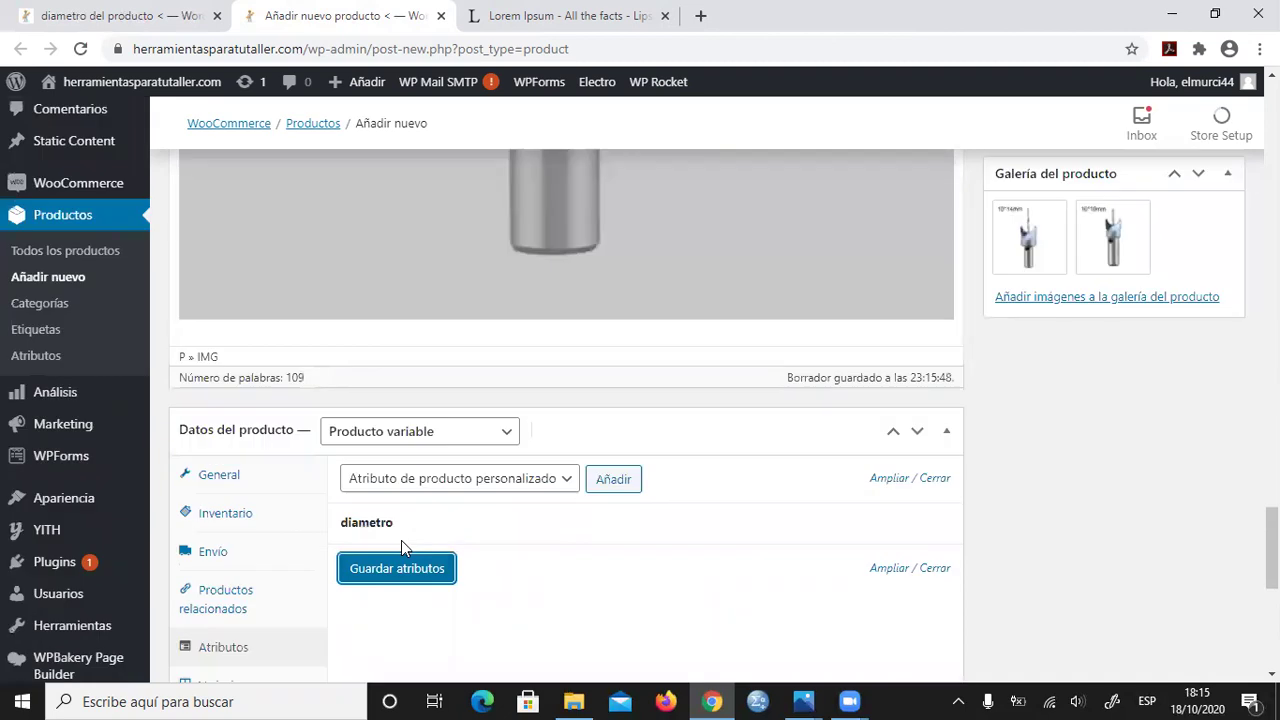
{"action": "scroll", "coordinate": [598, 490], "scroll_direction": "down", "scroll_amount": 2}
{"action": "left_click", "coordinate": [213, 504]}
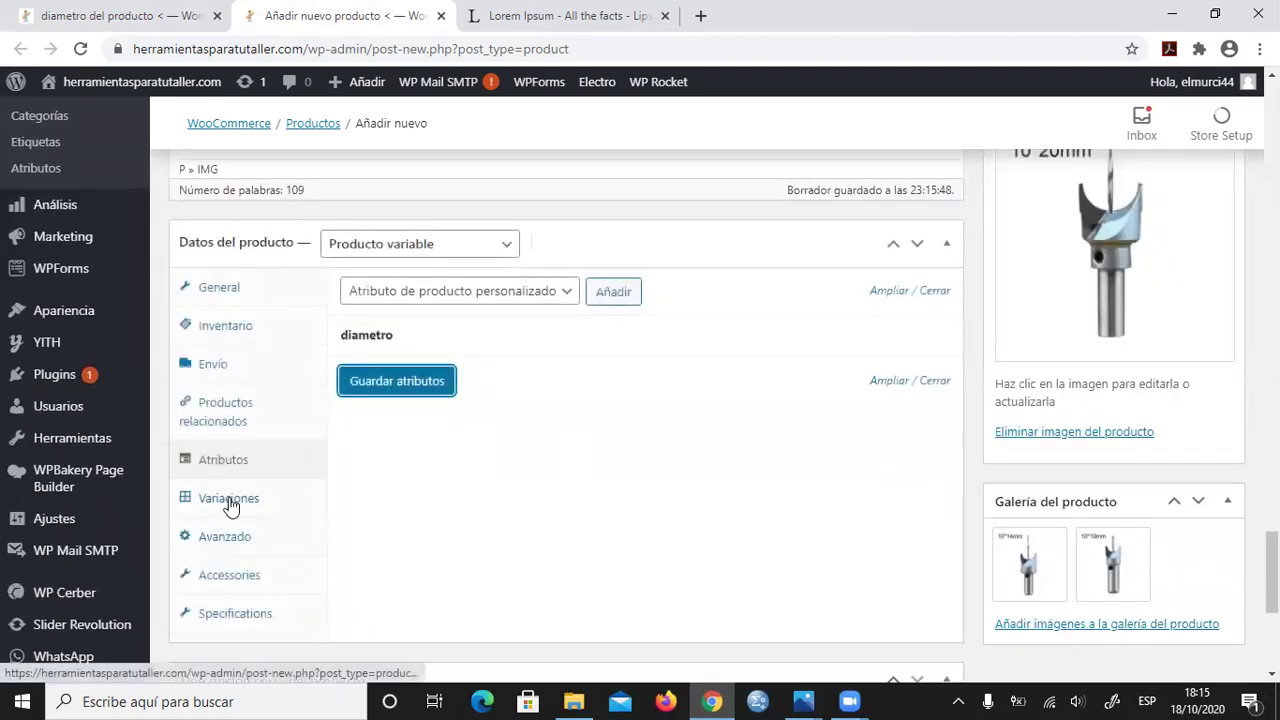
{"action": "left_click", "coordinate": [230, 506]}
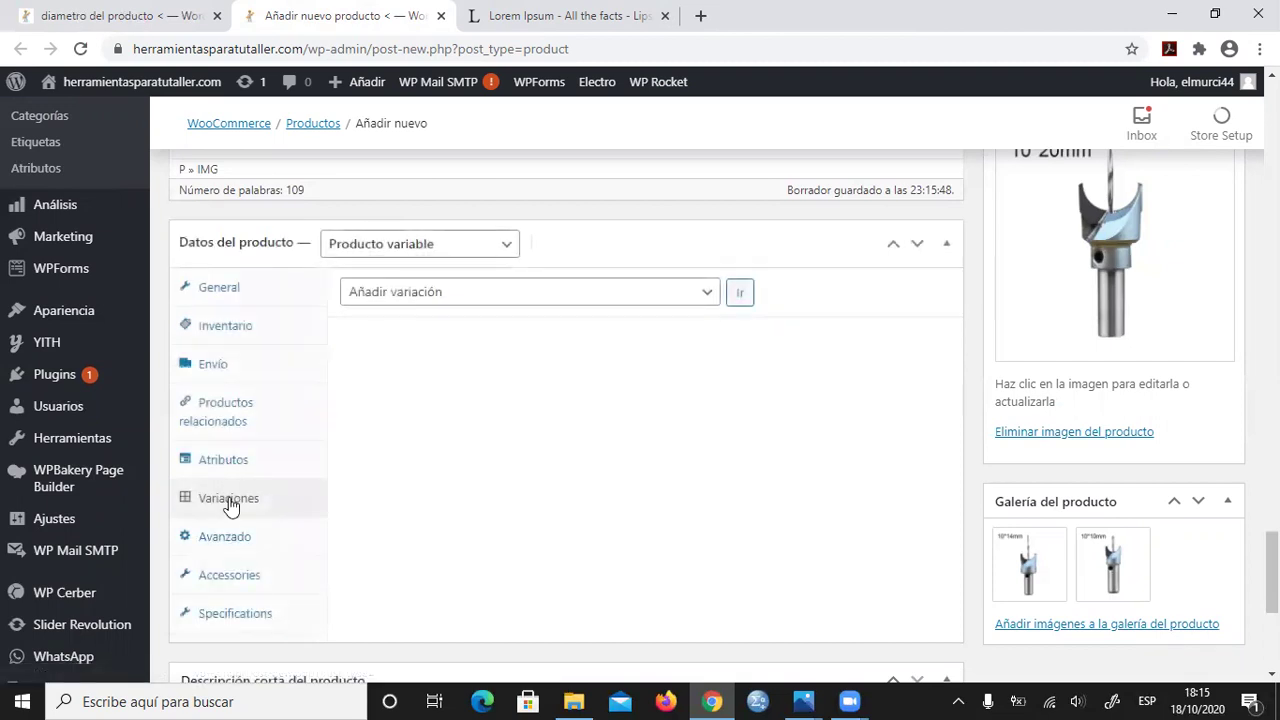
{"action": "left_click", "coordinate": [703, 292]}
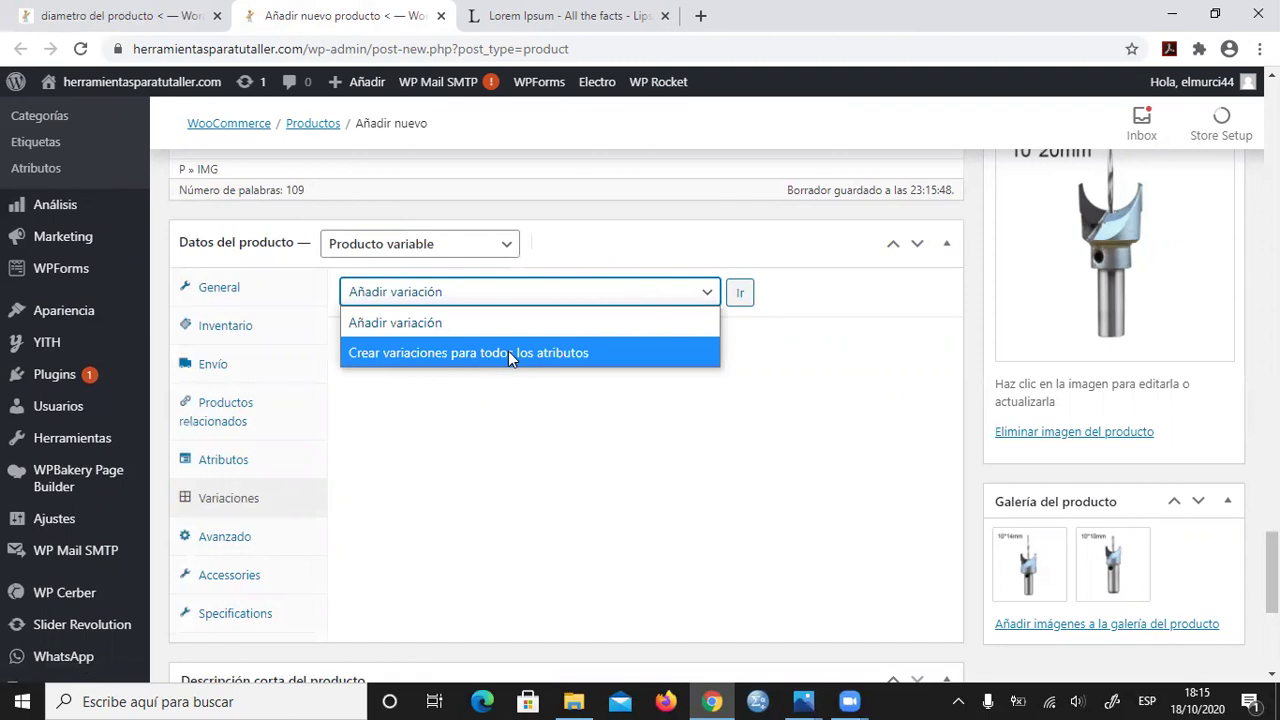
{"action": "left_click", "coordinate": [508, 352]}
{"action": "left_click", "coordinate": [739, 292]}
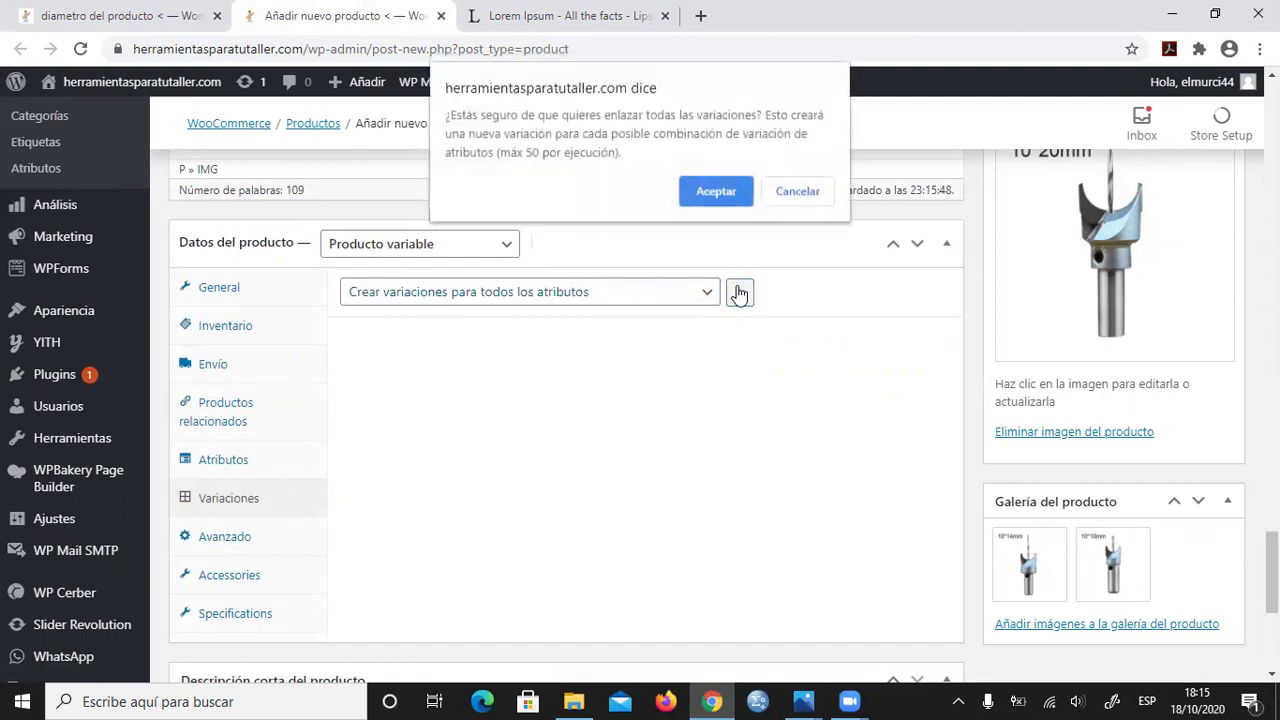
{"action": "left_click", "coordinate": [714, 187]}
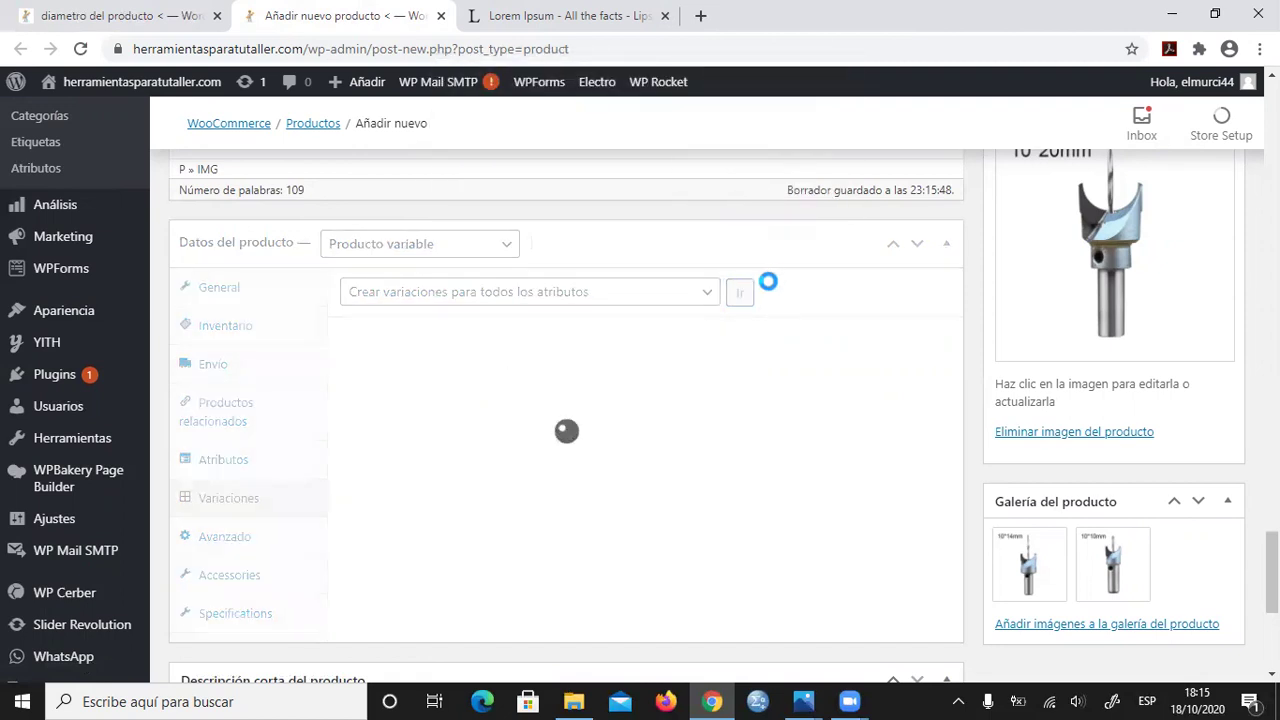
{"action": "left_click", "coordinate": [799, 156]}
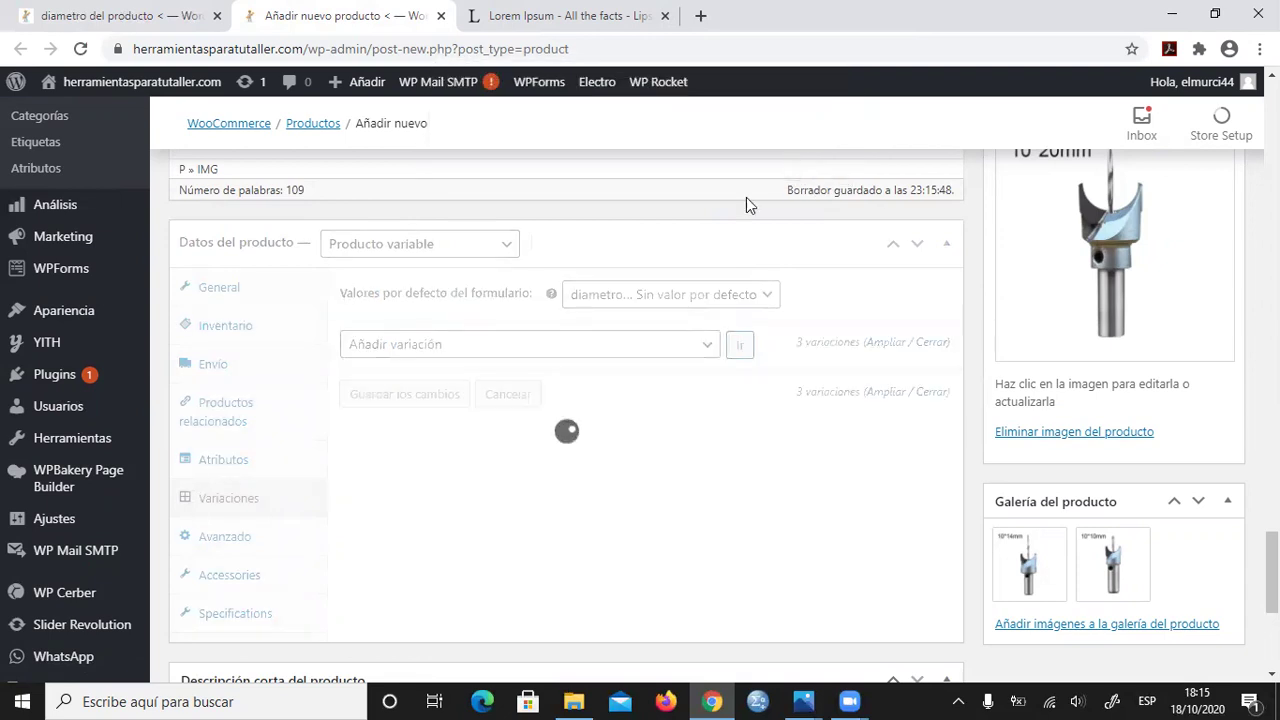
Step: Assign the 10*10mm drill bit picture from the media library to the 10x10 variation
{"action": "scroll", "coordinate": [403, 345], "scroll_direction": "down", "scroll_amount": 2}
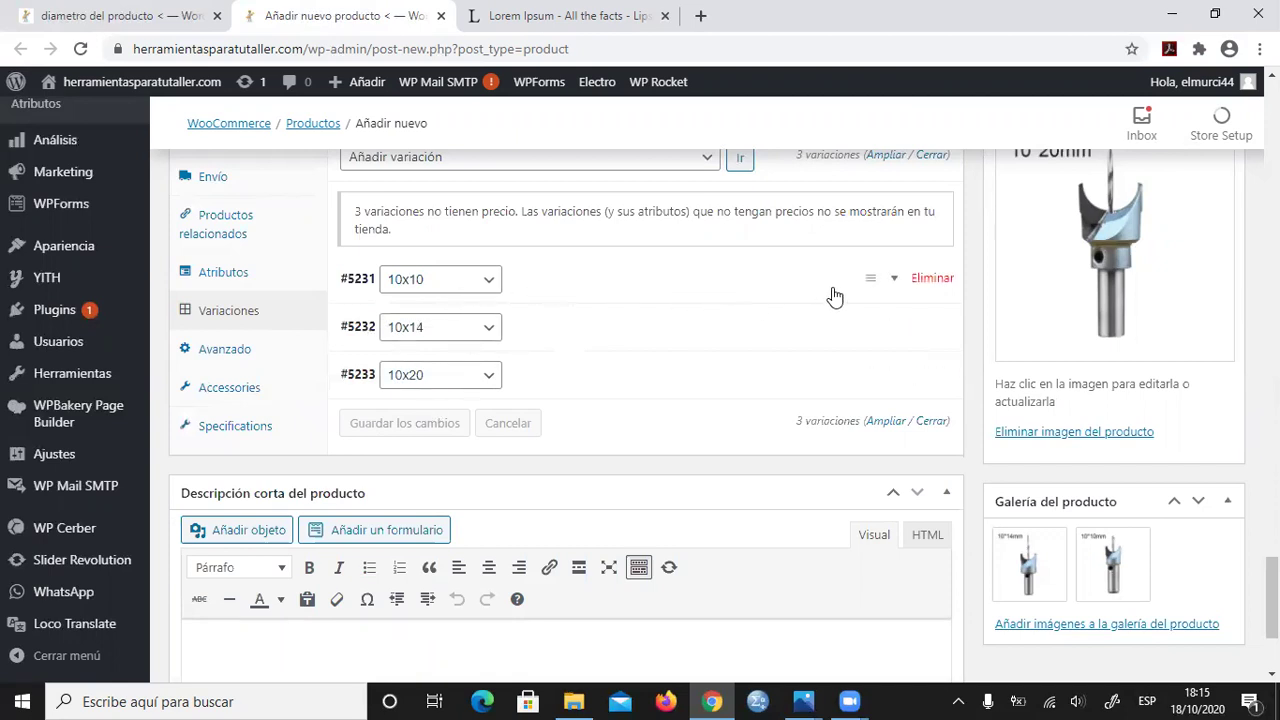
{"action": "left_click", "coordinate": [898, 279]}
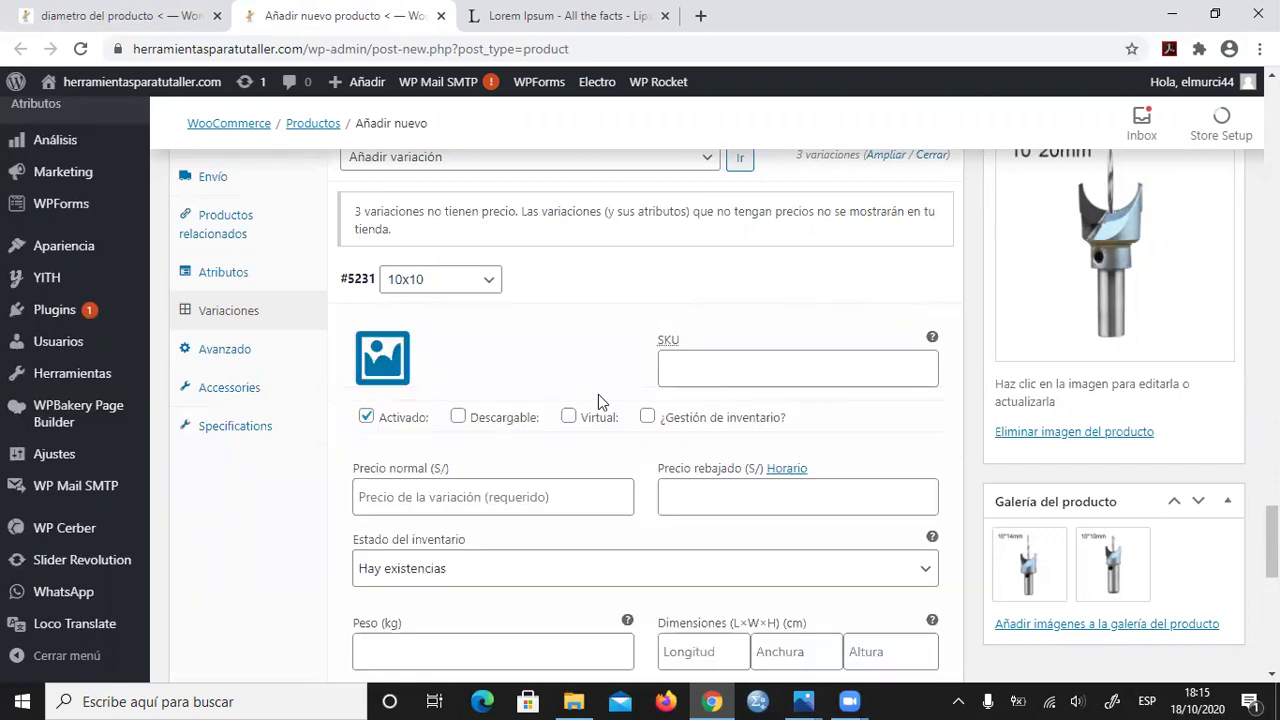
{"action": "left_click", "coordinate": [390, 350]}
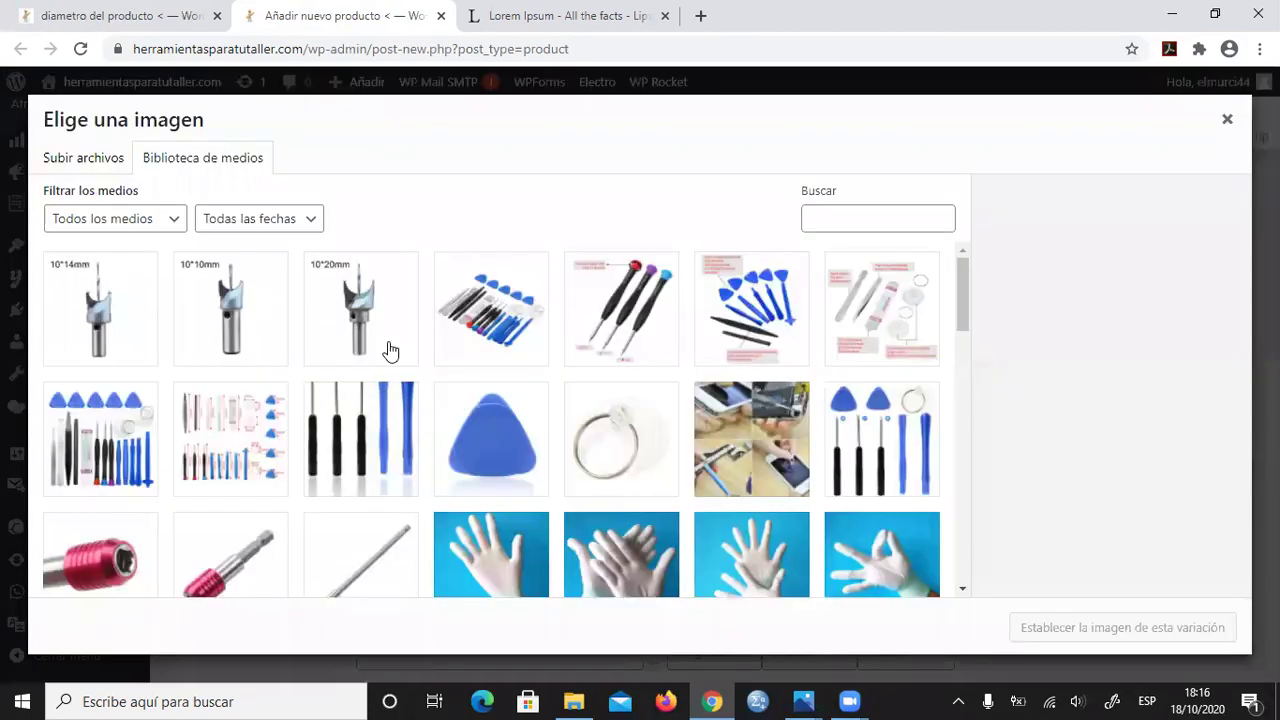
{"action": "left_click", "coordinate": [238, 318]}
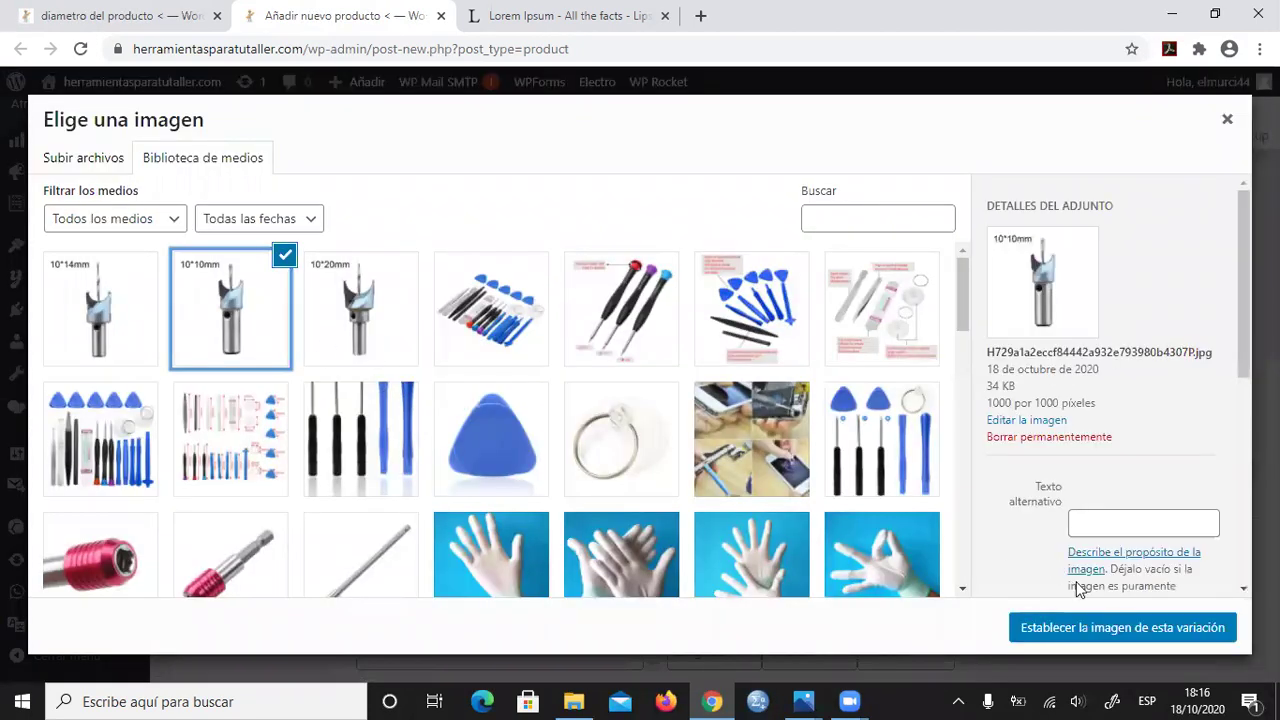
{"action": "left_click", "coordinate": [1105, 628]}
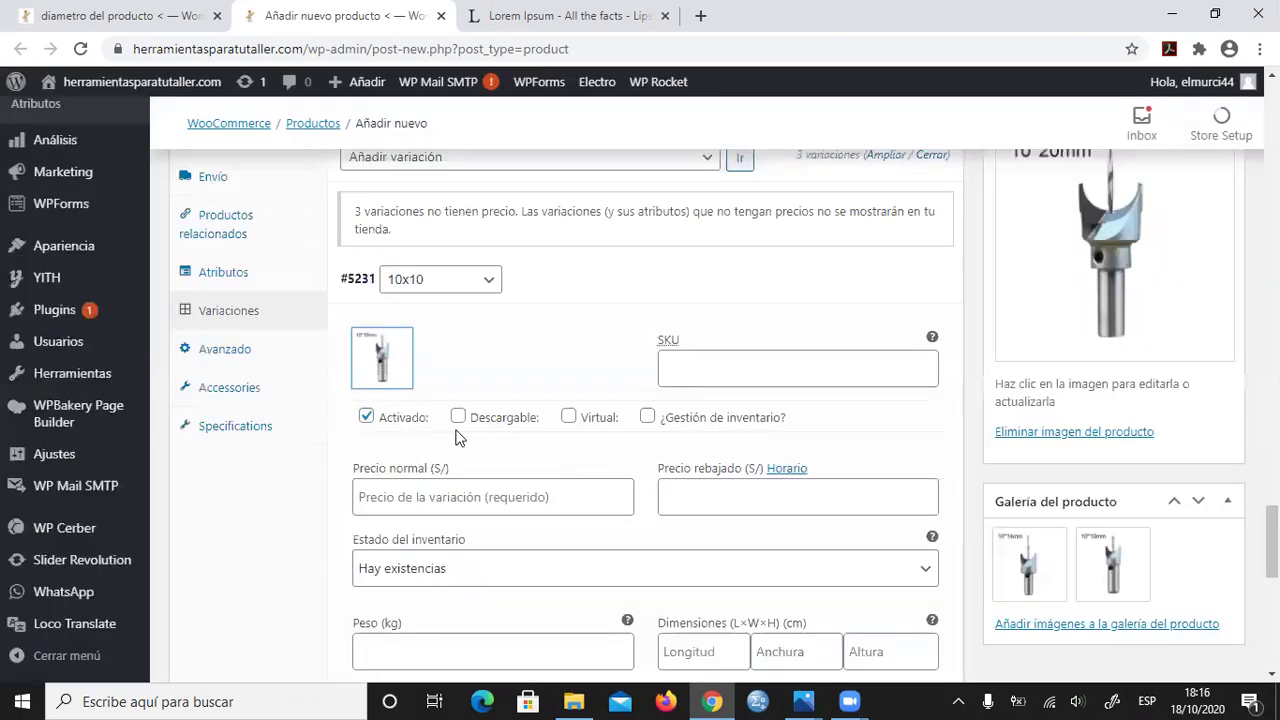
Step: Set the 10x10 variation's regular price to 50 and enable its inventory management with a quantity of 3
{"action": "scroll", "coordinate": [527, 422], "scroll_direction": "down", "scroll_amount": 1}
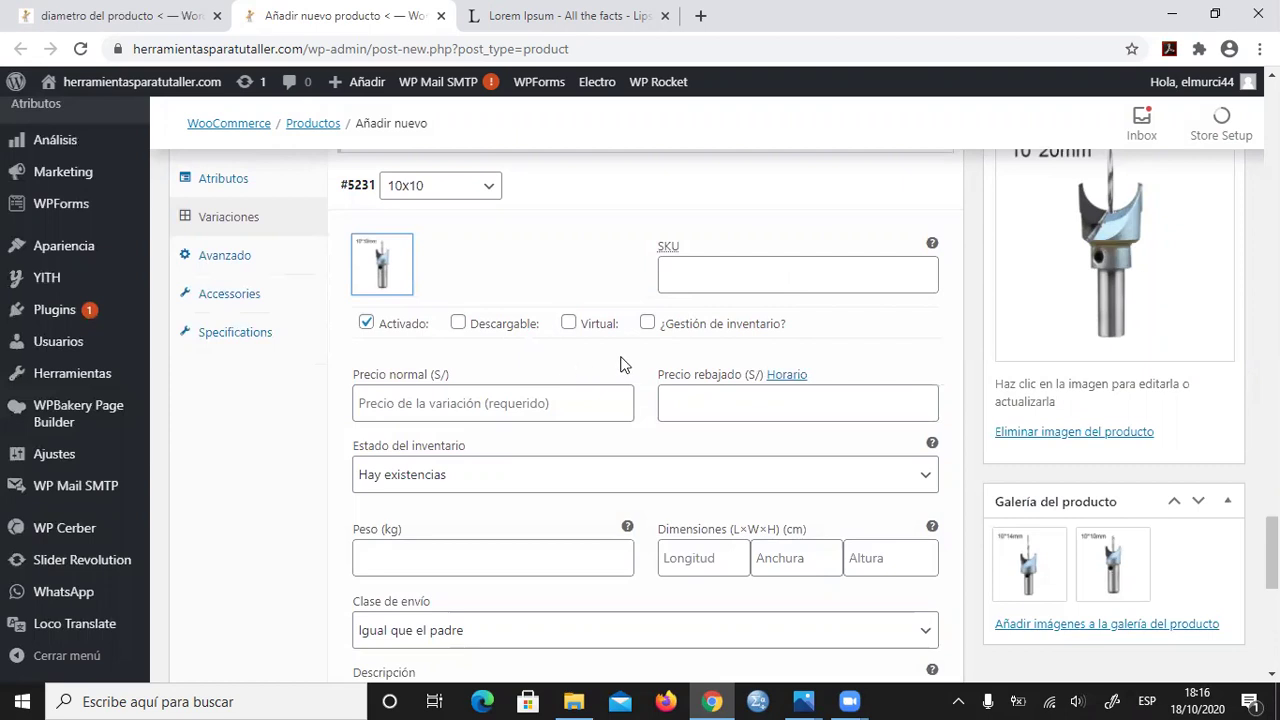
{"action": "left_click", "coordinate": [412, 402]}
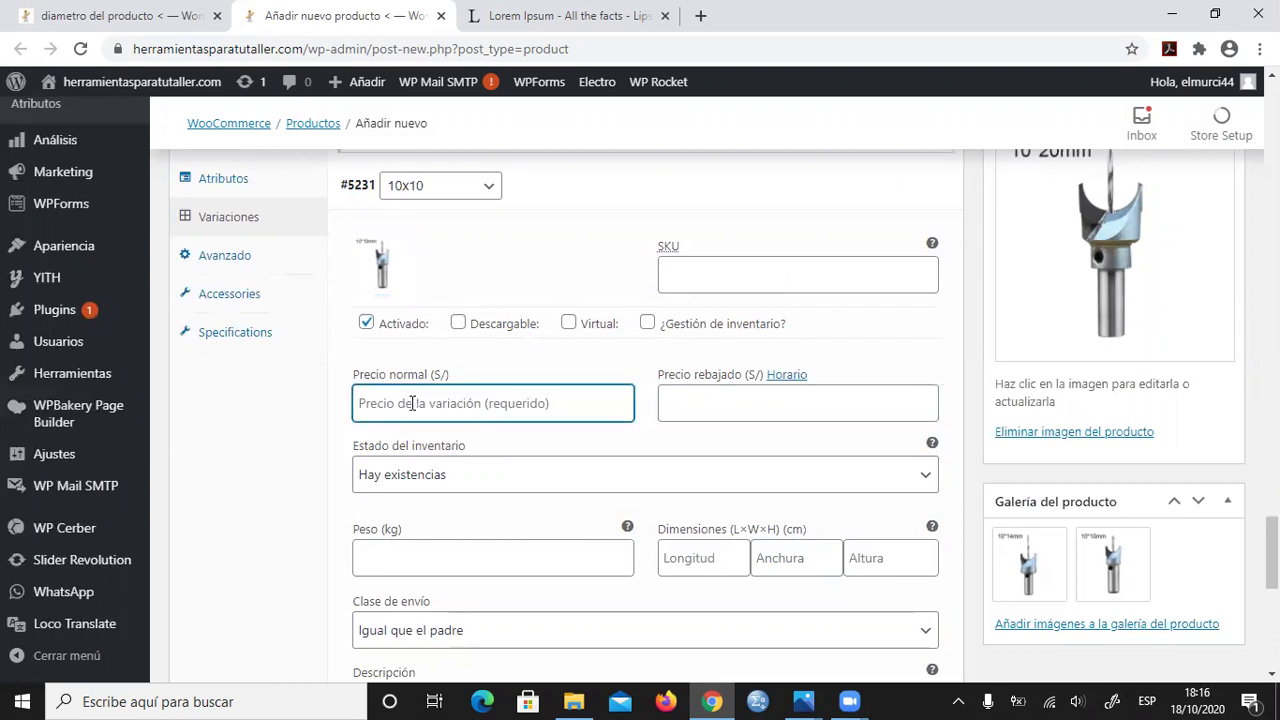
{"action": "type", "text": "50"}
{"action": "scroll", "coordinate": [523, 406], "scroll_direction": "down", "scroll_amount": 1}
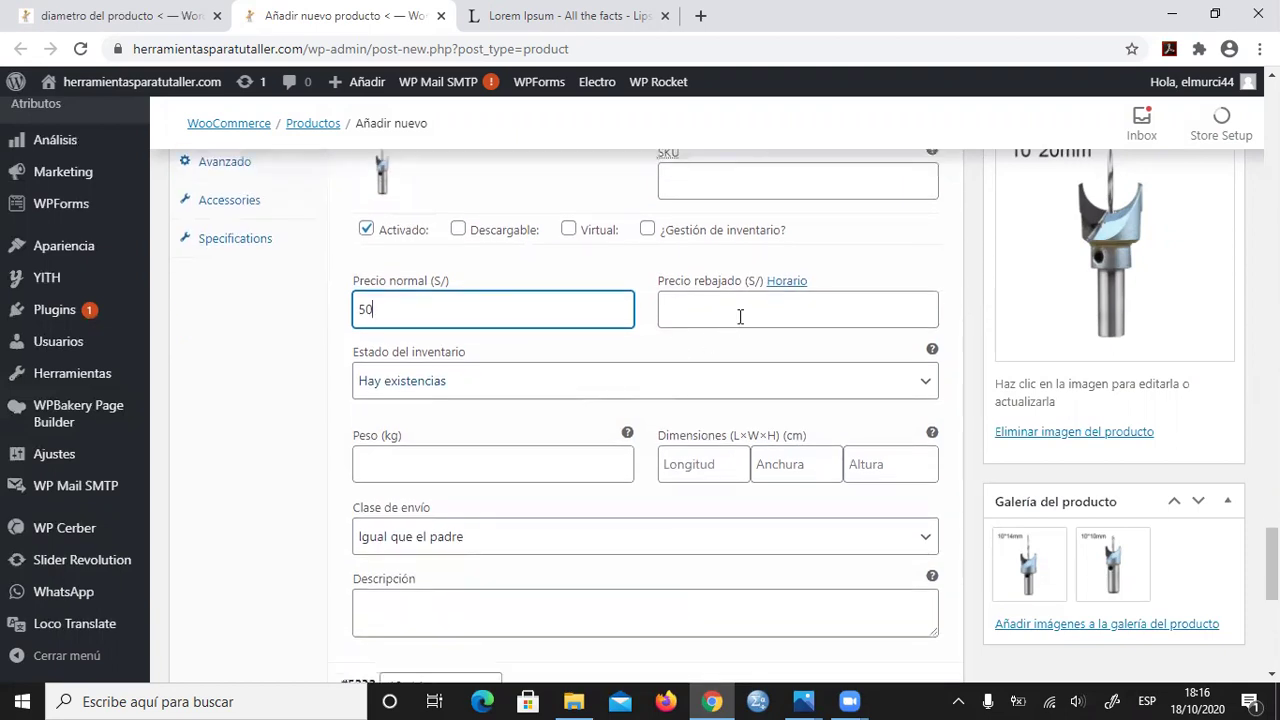
{"action": "left_click", "coordinate": [920, 384]}
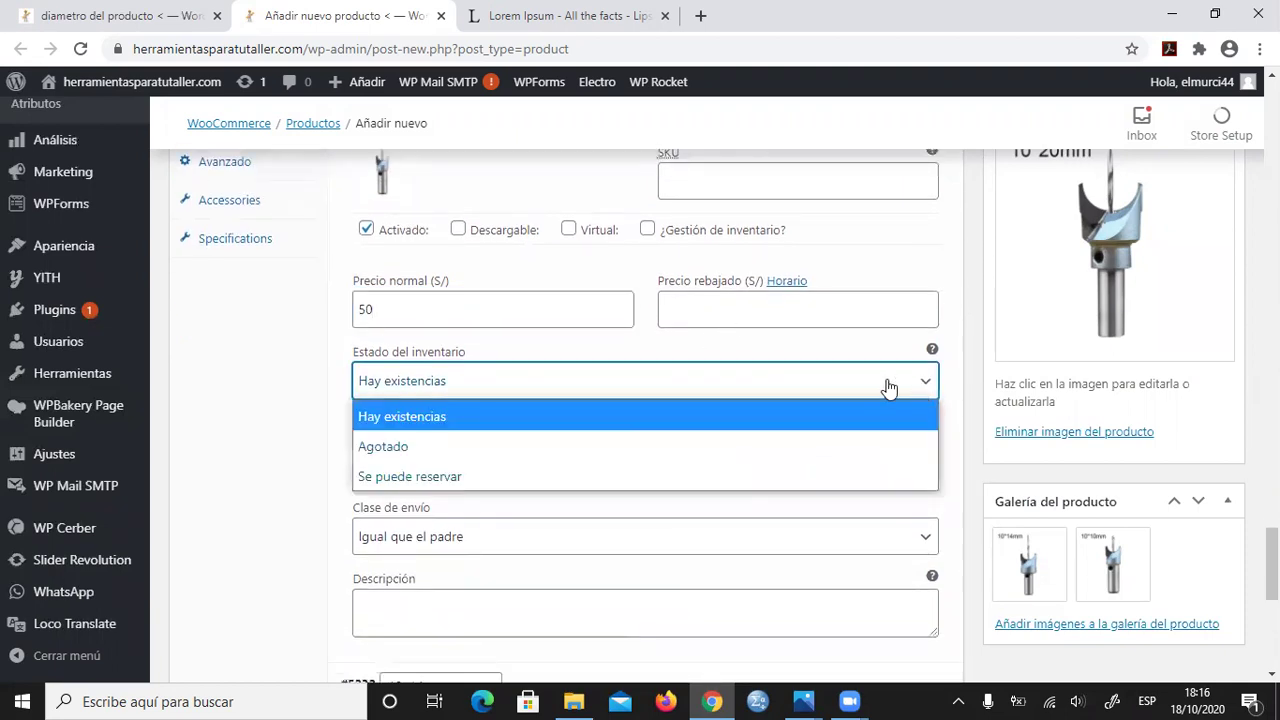
{"action": "left_click", "coordinate": [744, 345]}
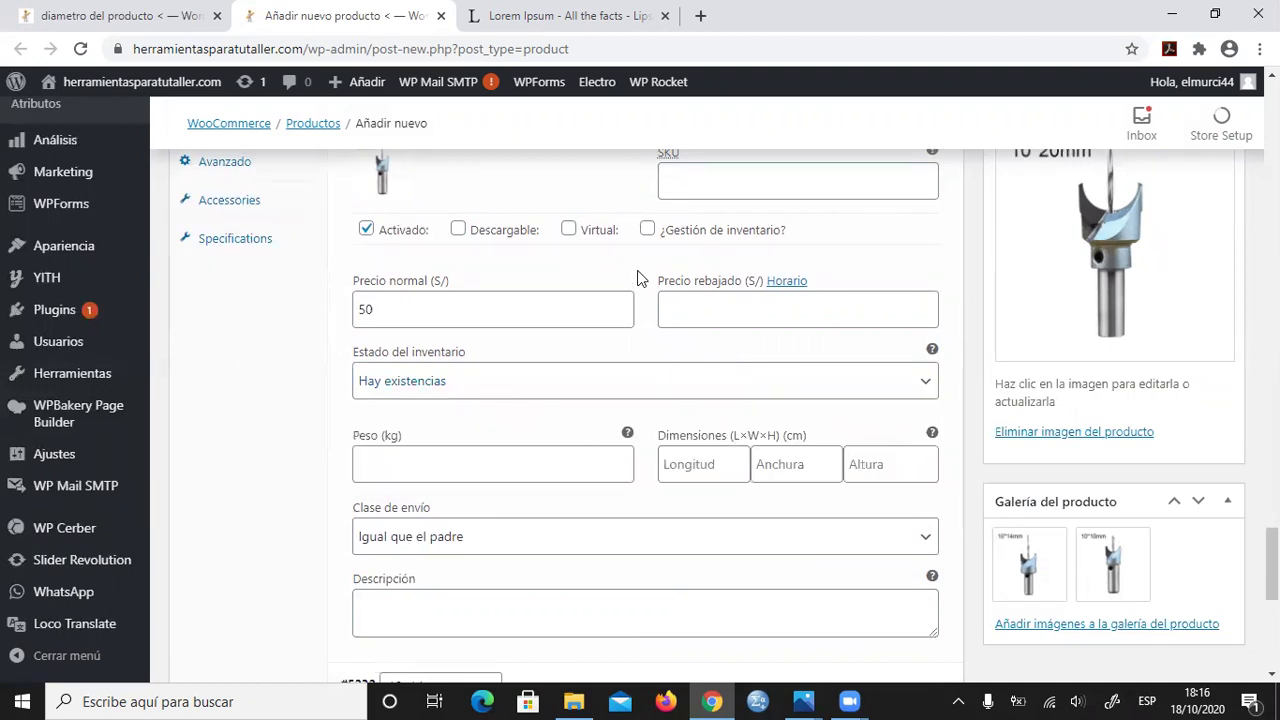
{"action": "left_click", "coordinate": [648, 230]}
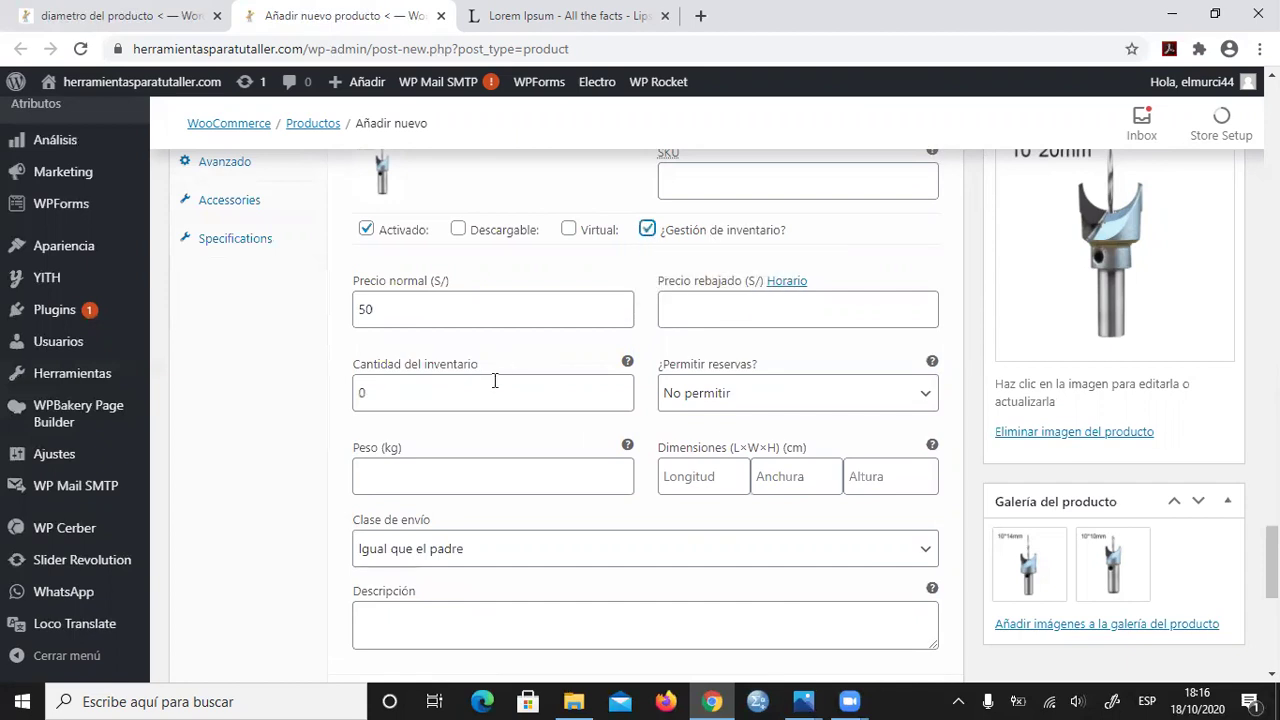
{"action": "left_click", "coordinate": [464, 390]}
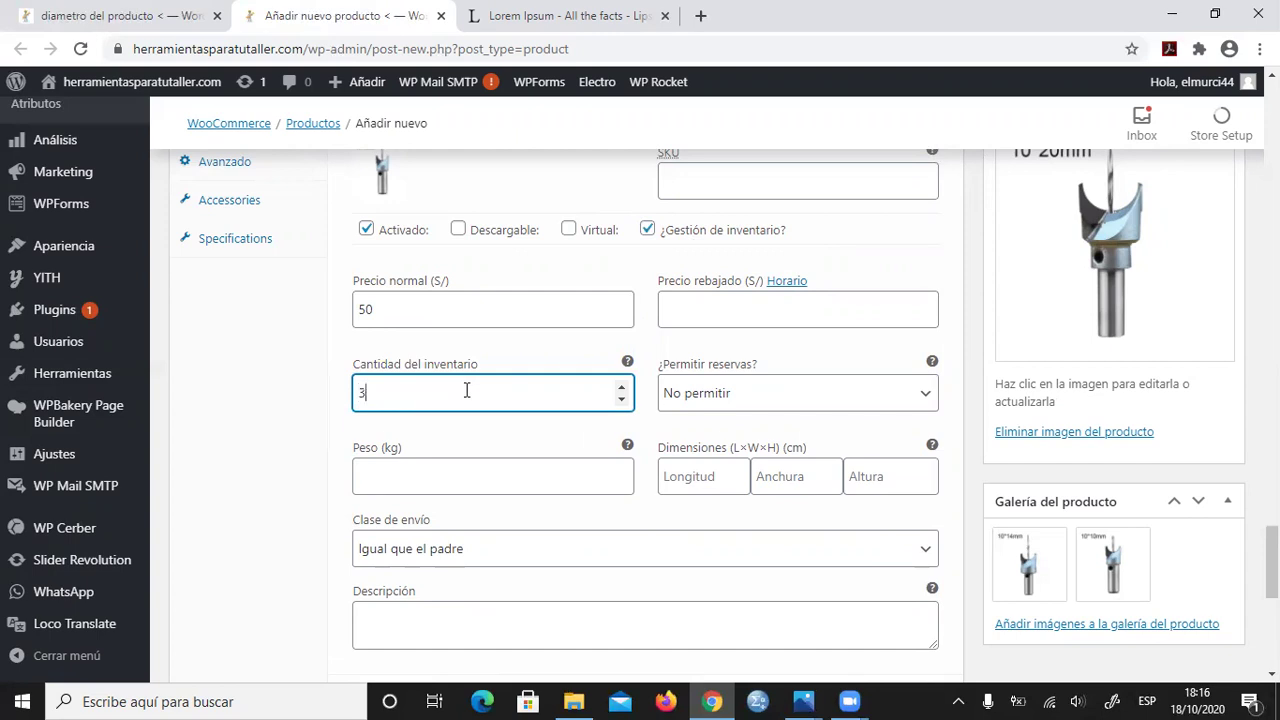
Step: Assign the 10*14mm drill bit picture from the media library to the 10x14 variation
{"action": "scroll", "coordinate": [536, 457], "scroll_direction": "down", "scroll_amount": 1}
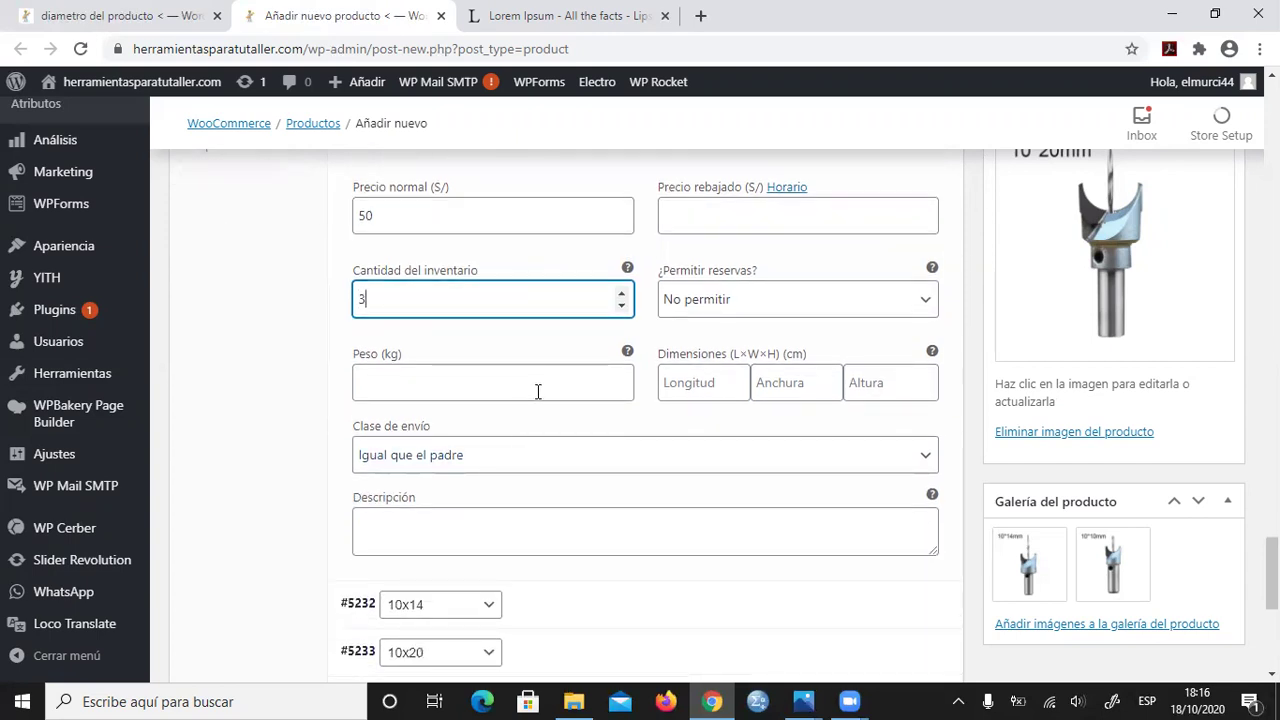
{"action": "scroll", "coordinate": [500, 425], "scroll_direction": "down", "scroll_amount": 2}
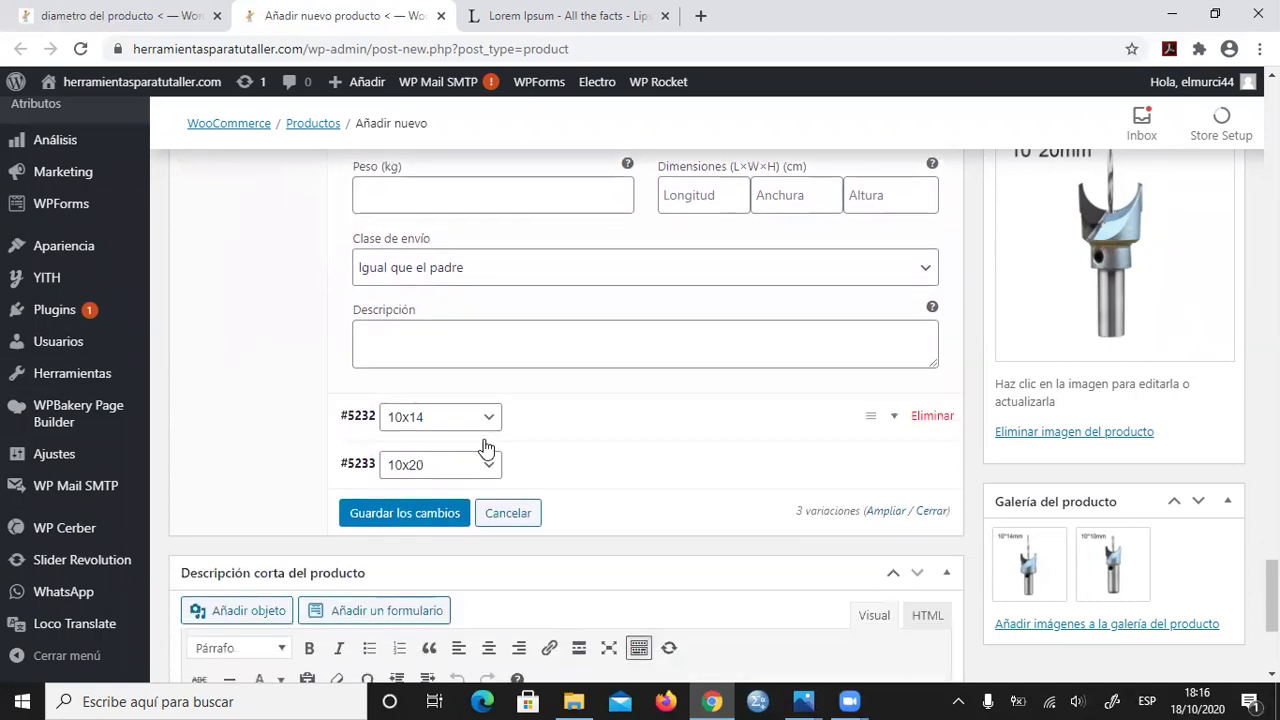
{"action": "scroll", "coordinate": [686, 393], "scroll_direction": "up", "scroll_amount": 3}
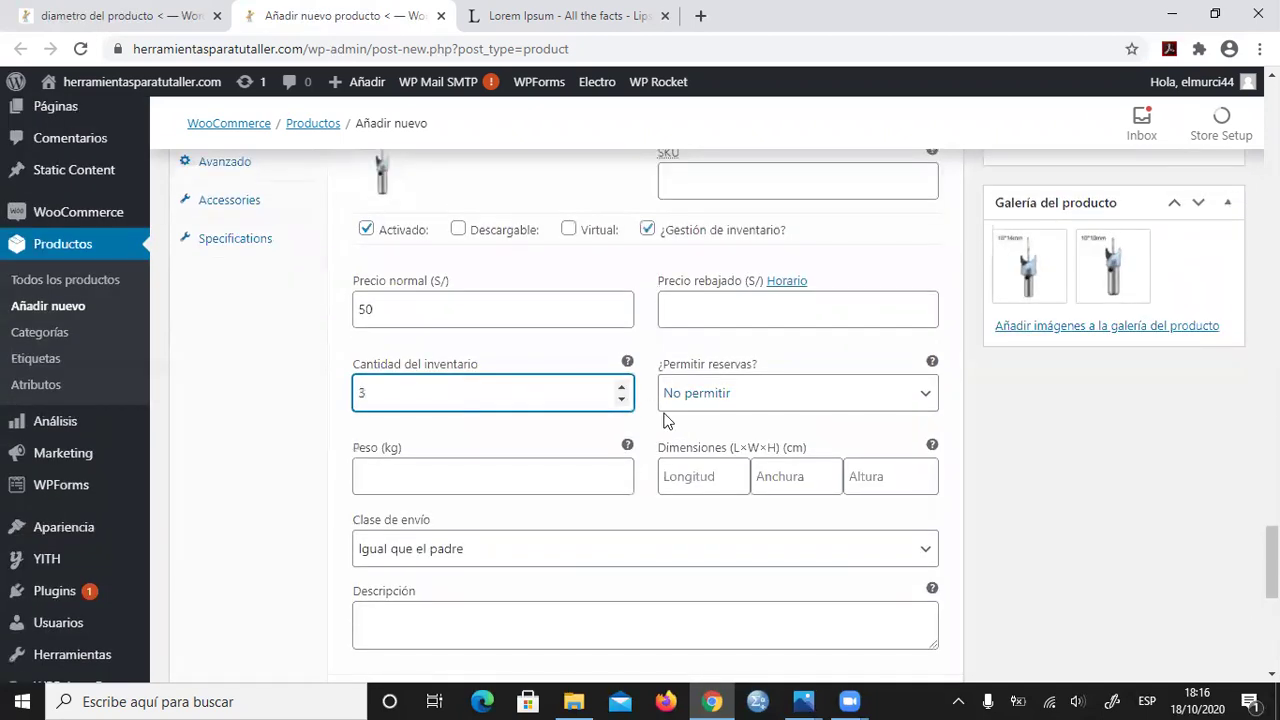
{"action": "scroll", "coordinate": [660, 397], "scroll_direction": "down", "scroll_amount": 2}
{"action": "scroll", "coordinate": [293, 455], "scroll_direction": "down", "scroll_amount": 2}
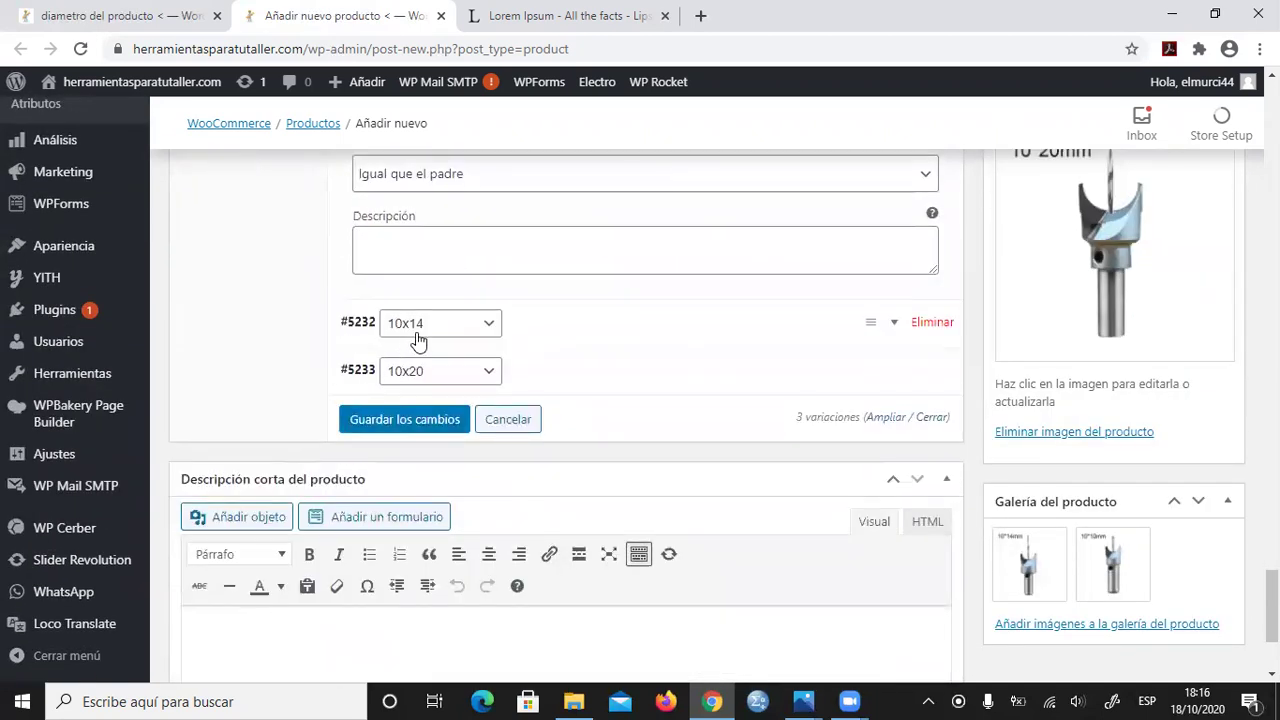
{"action": "left_click", "coordinate": [897, 335]}
{"action": "left_click", "coordinate": [375, 422]}
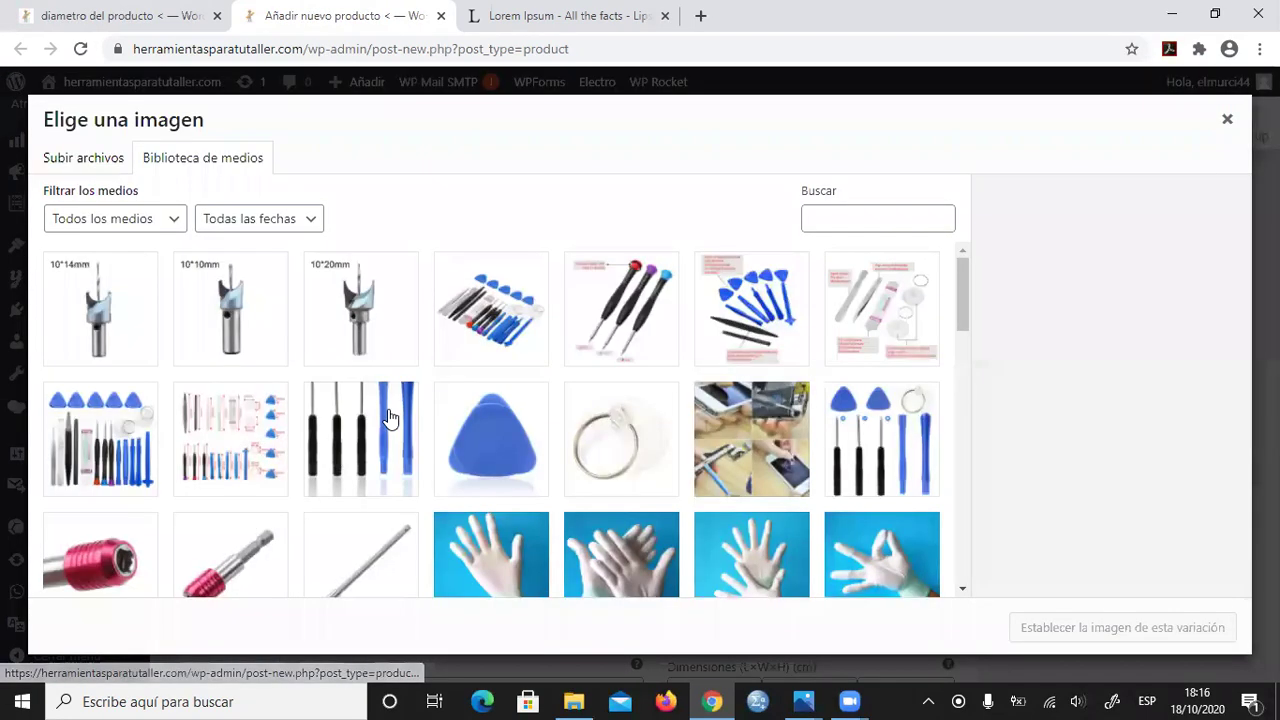
{"action": "left_click", "coordinate": [86, 322]}
{"action": "left_click", "coordinate": [1082, 626]}
Step: Enable inventory management for the 10x14 variation, with a regular price of 30 and a stock quantity of 2
{"action": "scroll", "coordinate": [506, 389], "scroll_direction": "down", "scroll_amount": 2}
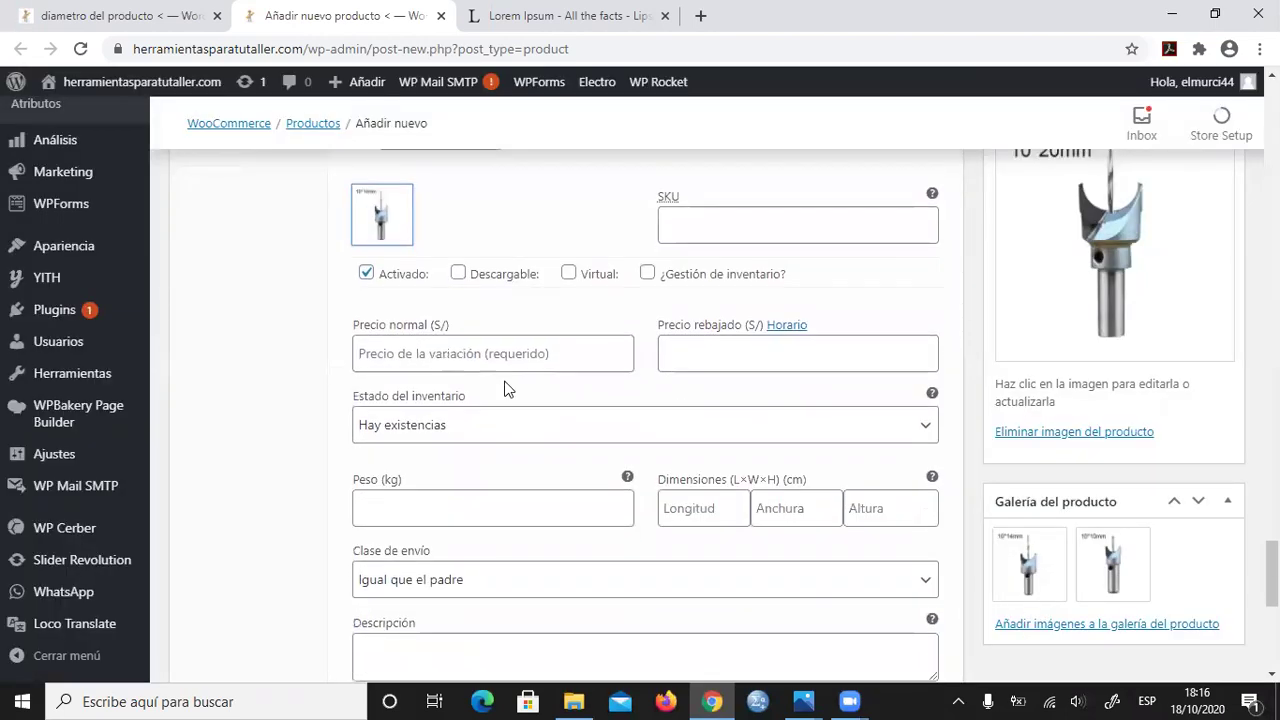
{"action": "left_click", "coordinate": [647, 273]}
{"action": "left_click", "coordinate": [468, 358]}
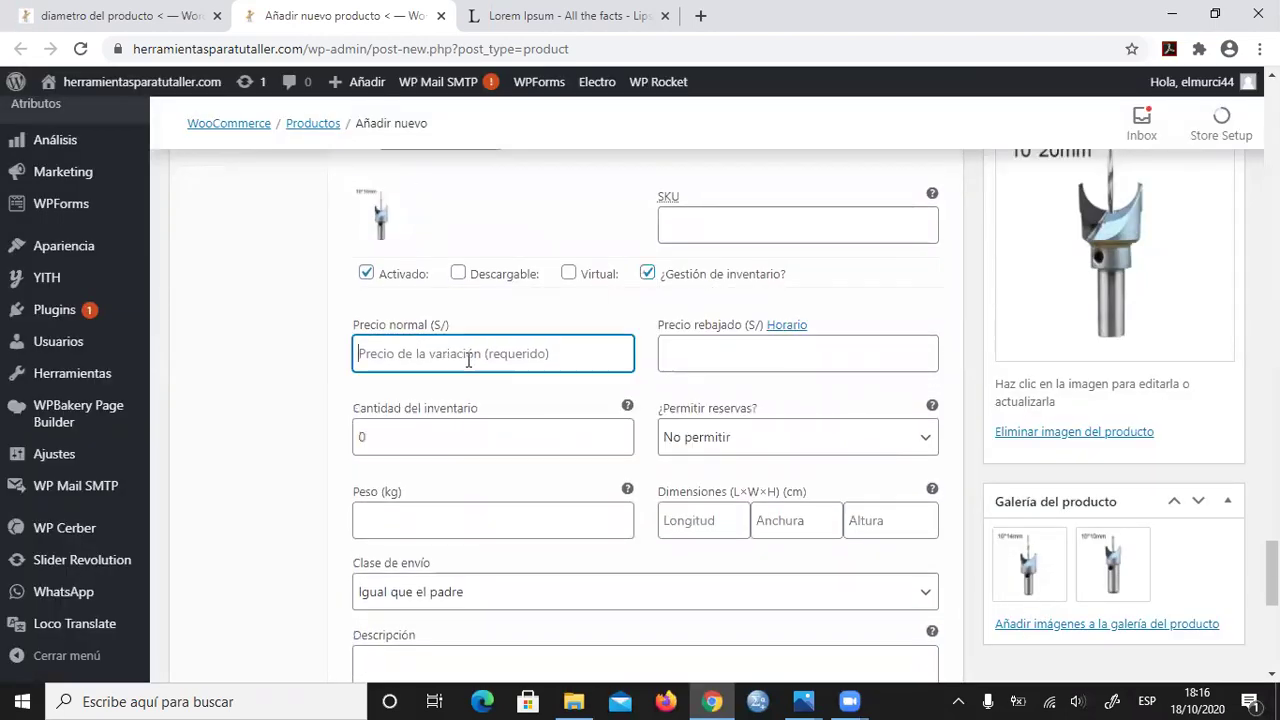
{"action": "type", "text": "30"}
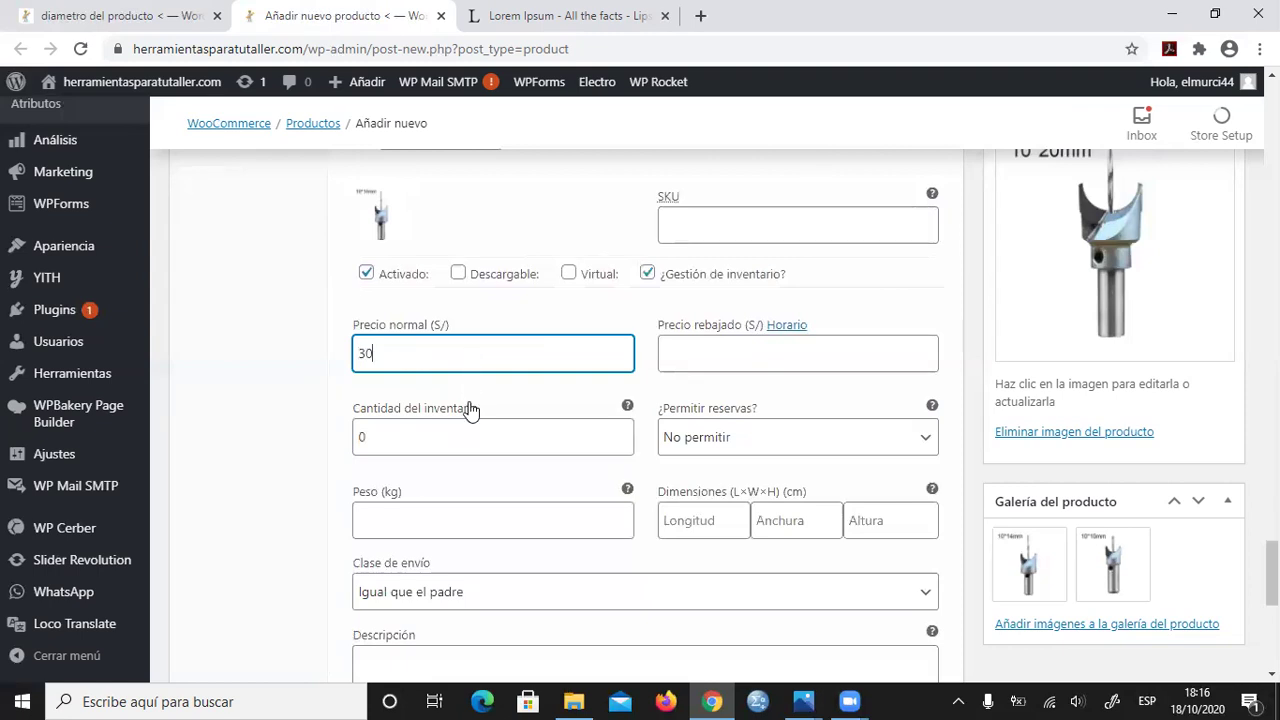
{"action": "left_click", "coordinate": [451, 436]}
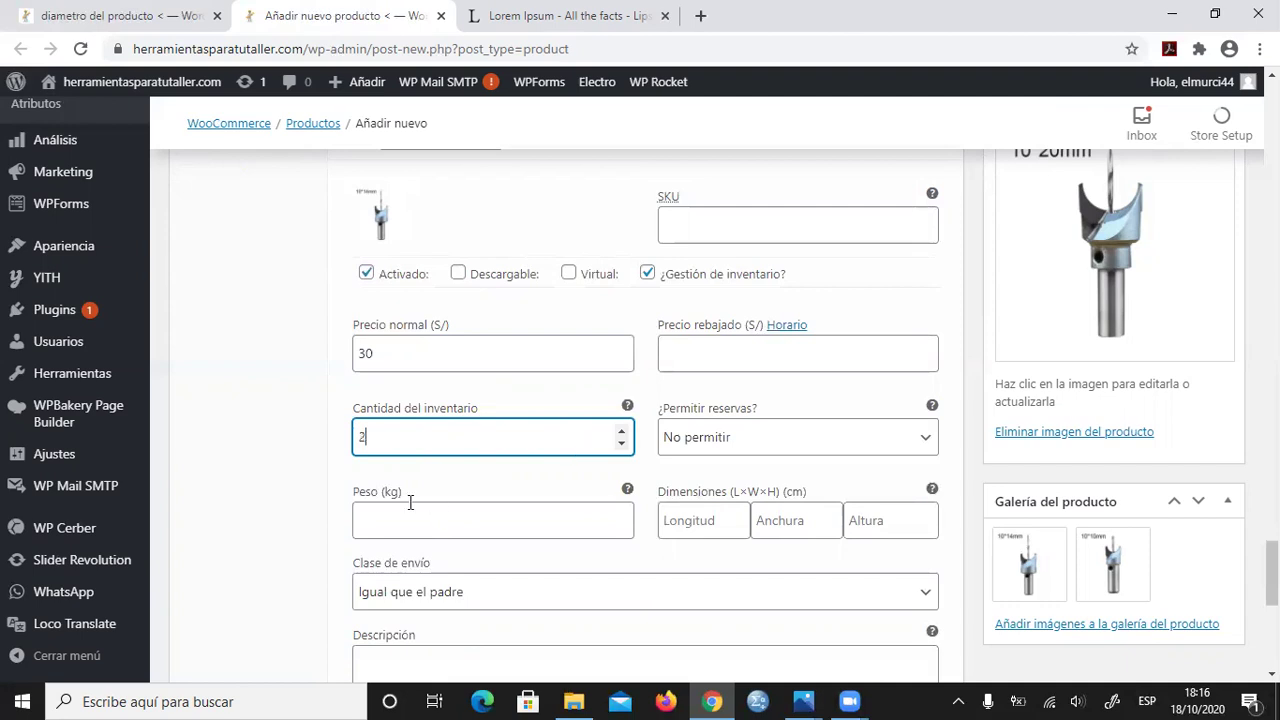
Step: Assign the 10*20mm drill bit picture from the media library to the 10x20 variation
{"action": "scroll", "coordinate": [452, 527], "scroll_direction": "down", "scroll_amount": 2}
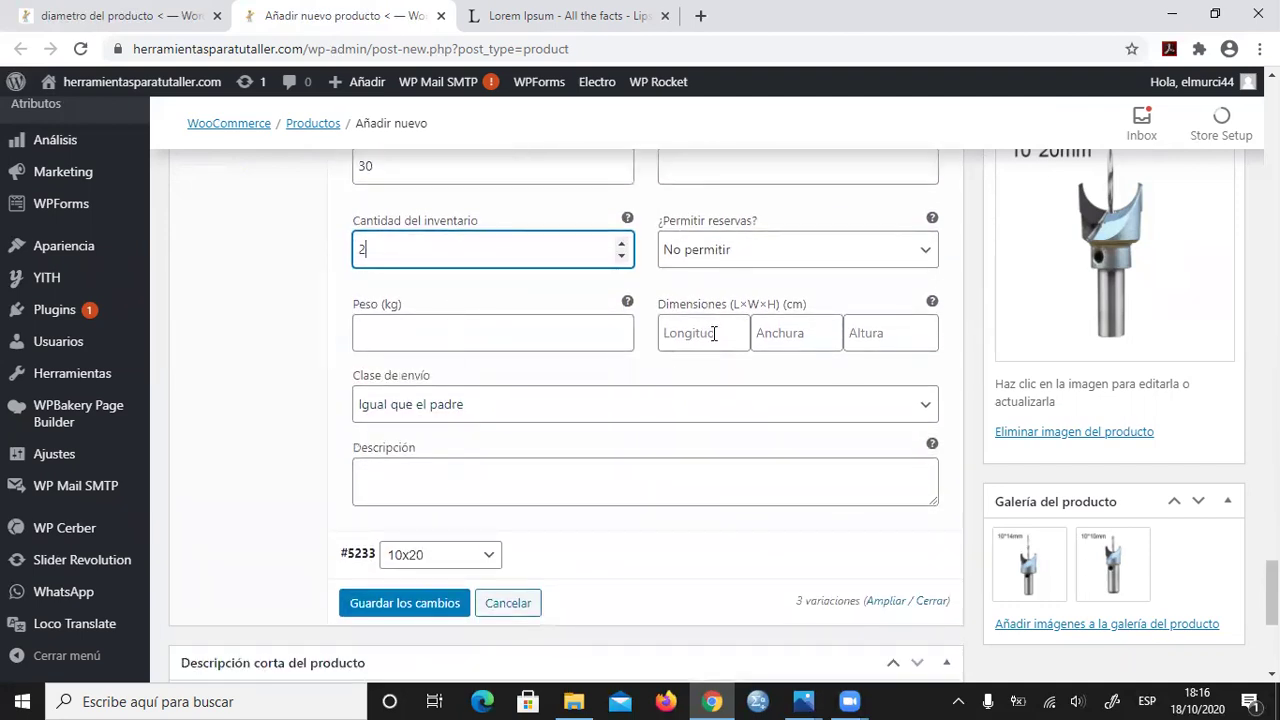
{"action": "scroll", "coordinate": [654, 437], "scroll_direction": "down", "scroll_amount": 3}
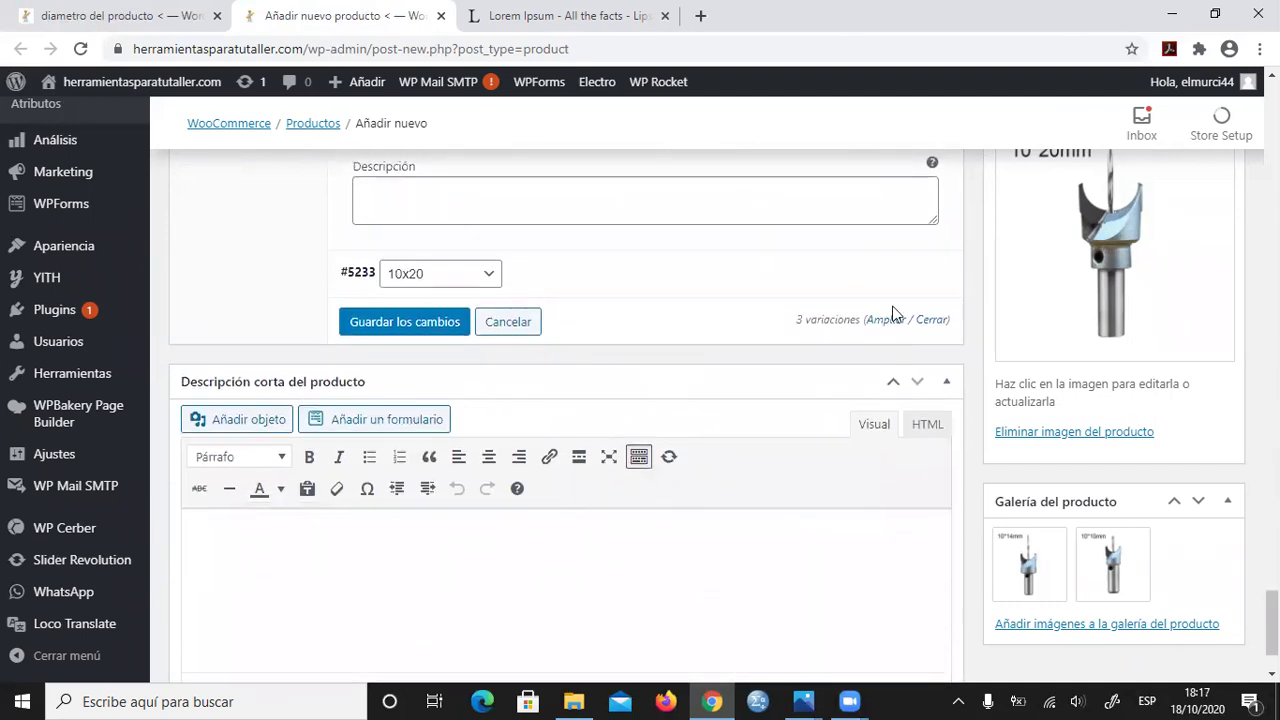
{"action": "left_click", "coordinate": [897, 274]}
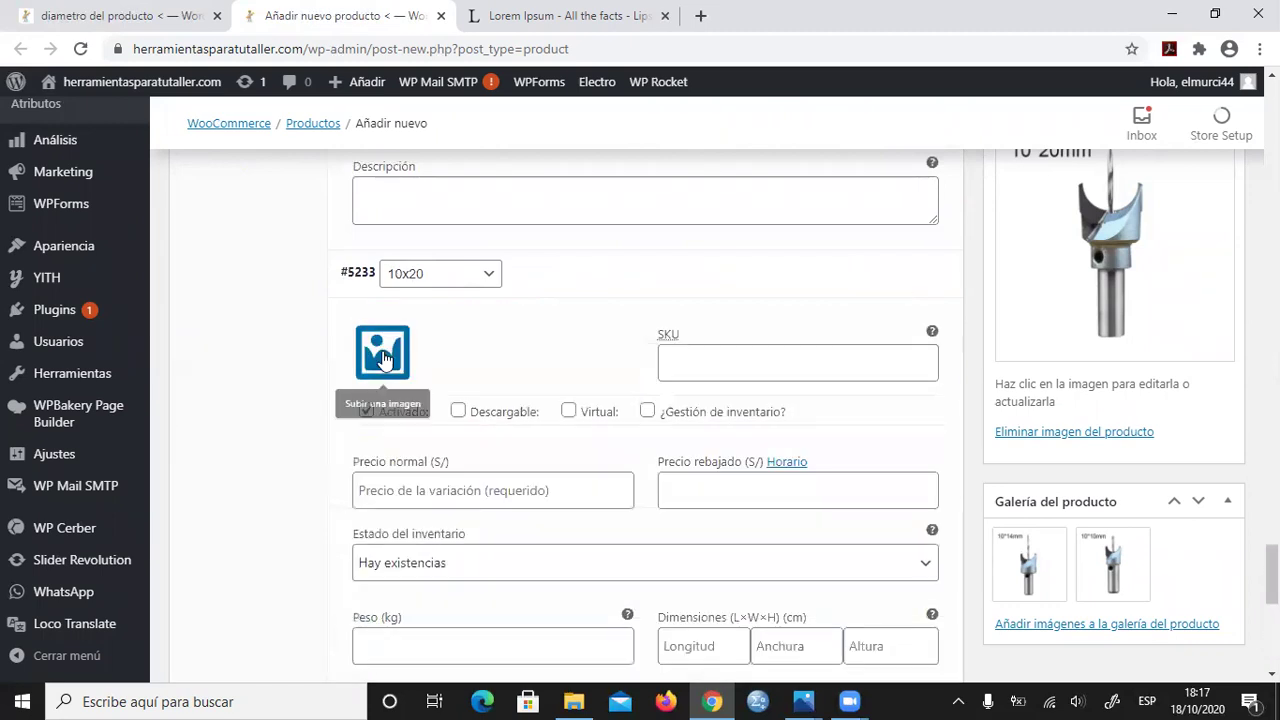
{"action": "left_click", "coordinate": [383, 358]}
{"action": "left_click", "coordinate": [380, 357]}
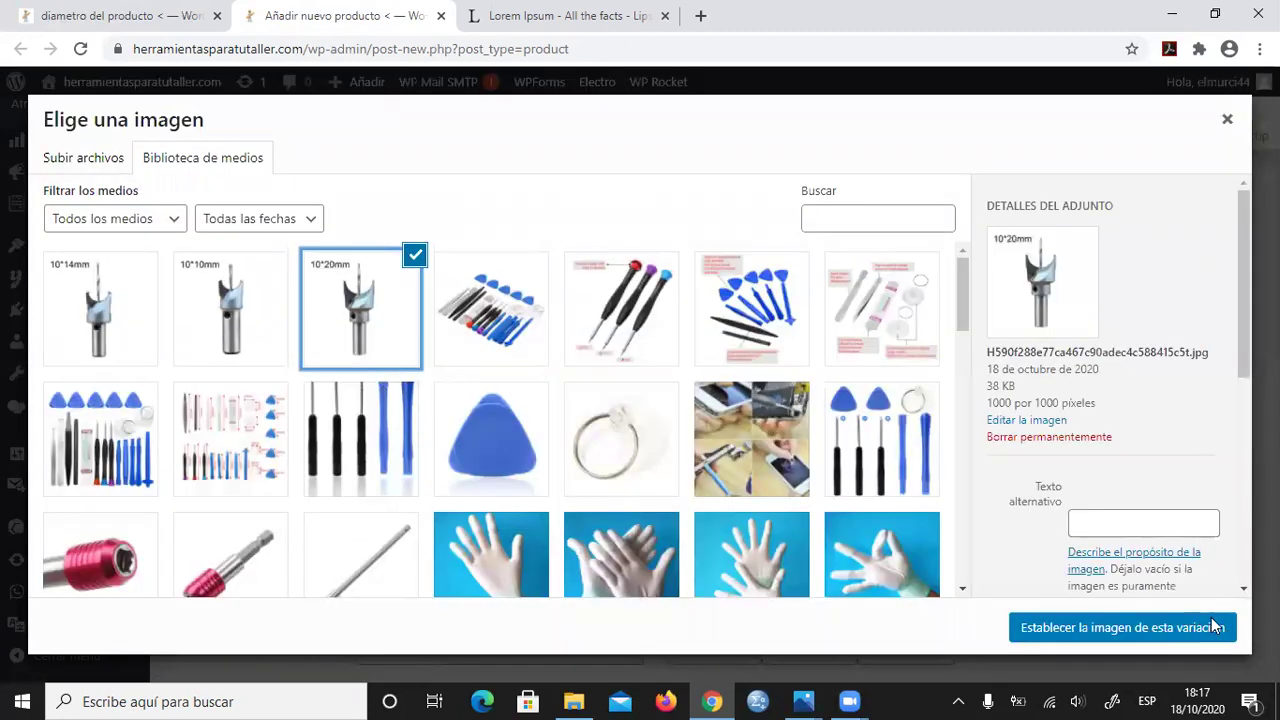
{"action": "left_click", "coordinate": [1178, 630]}
Step: Give the 10x20 variation a regular price of 34 and a managed stock quantity of 10, saving the variation changes
{"action": "scroll", "coordinate": [484, 352], "scroll_direction": "down", "scroll_amount": 2}
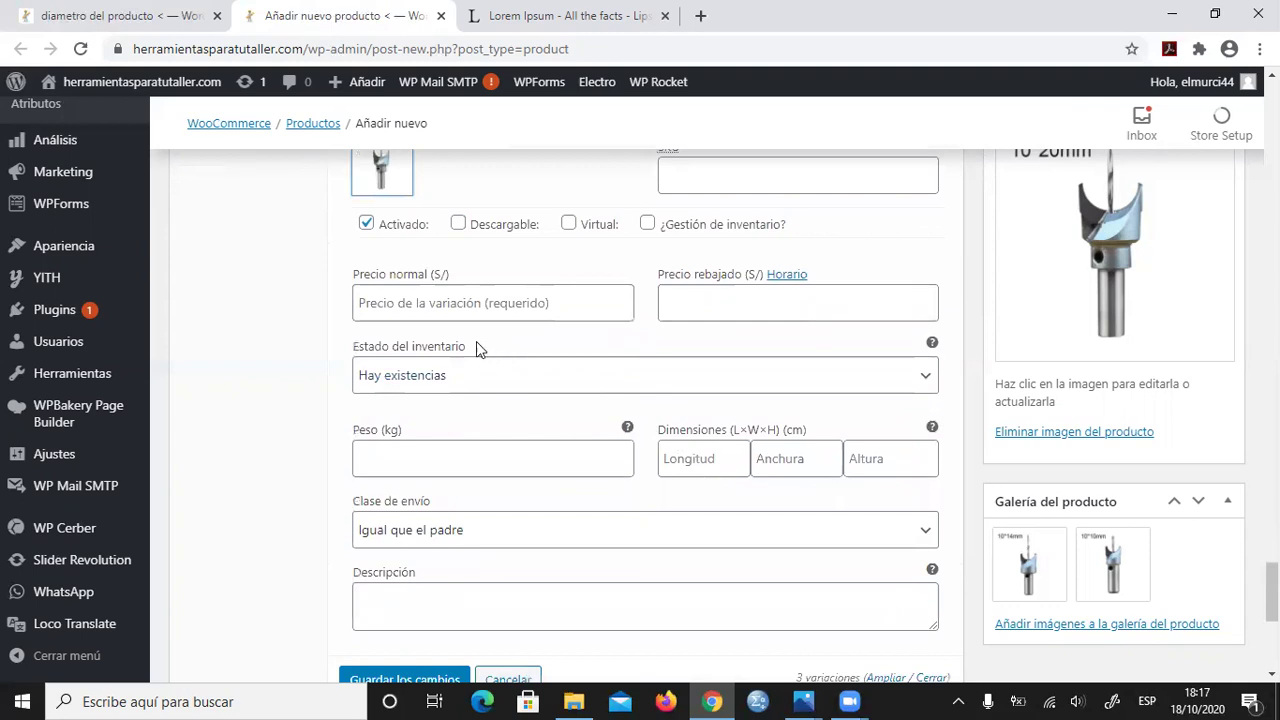
{"action": "left_click", "coordinate": [435, 310]}
{"action": "type", "text": "3"}
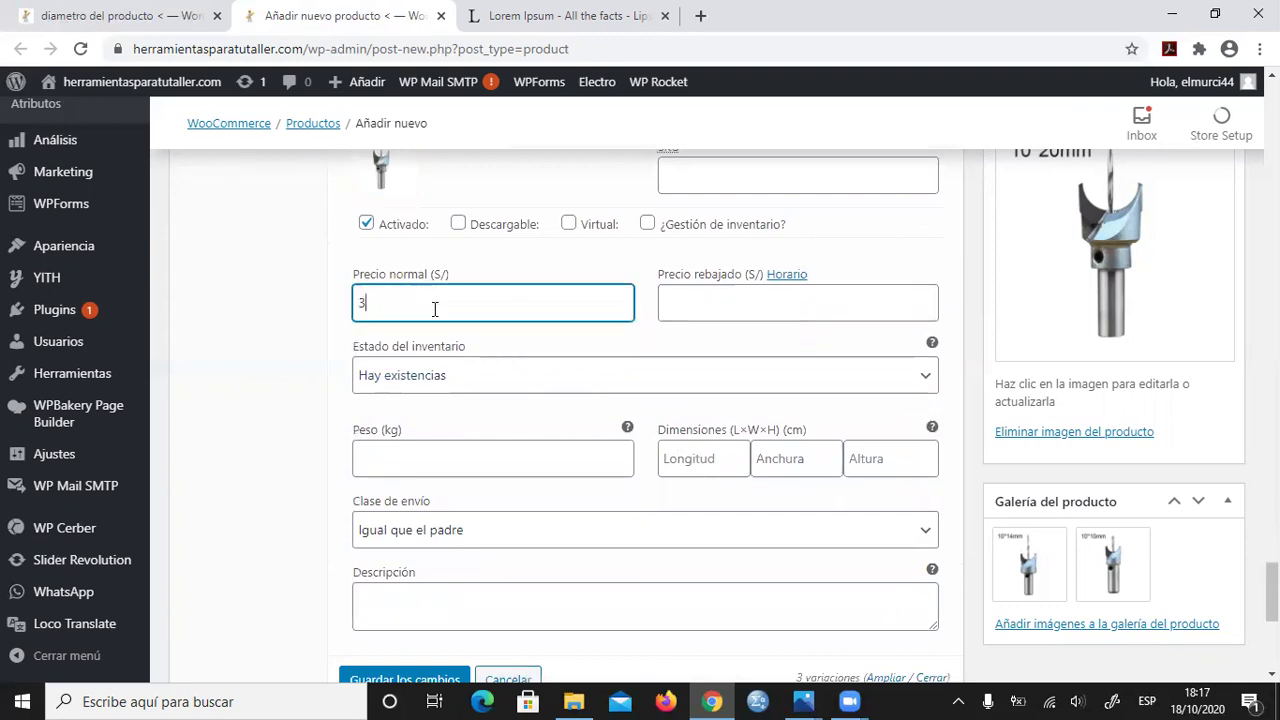
{"action": "type", "text": "4"}
{"action": "left_click", "coordinate": [647, 224]}
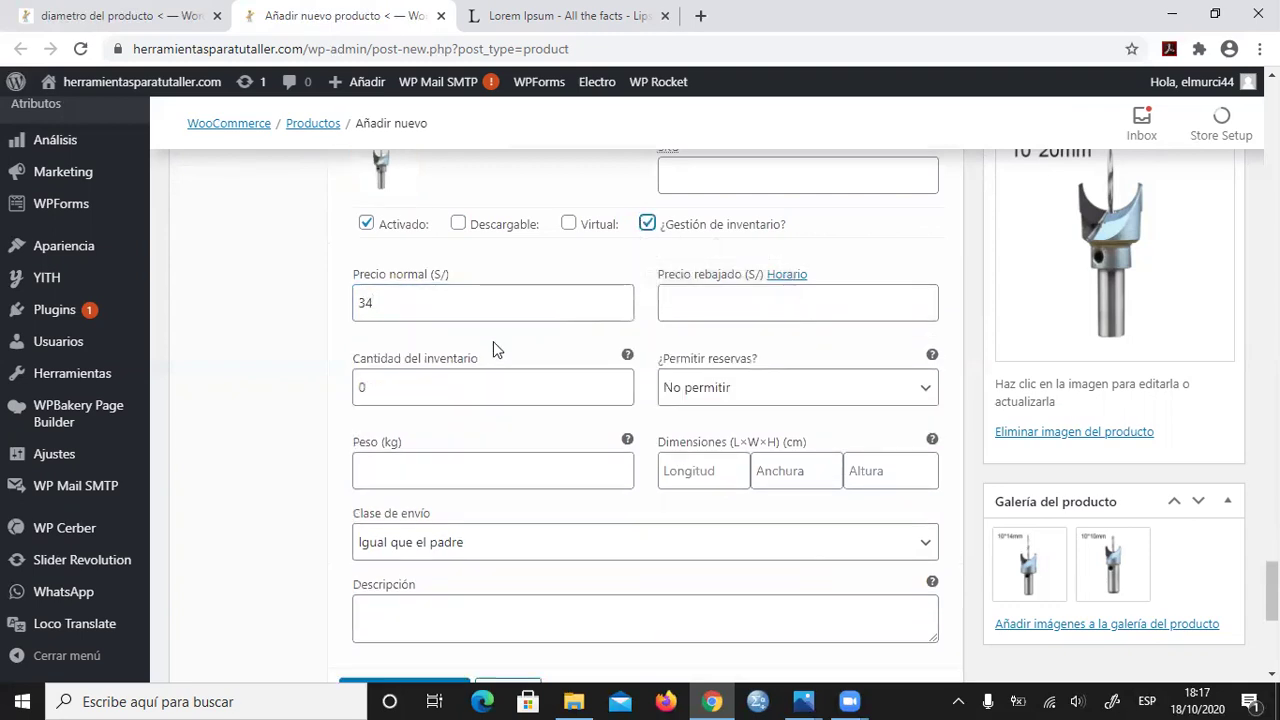
{"action": "left_click", "coordinate": [453, 395]}
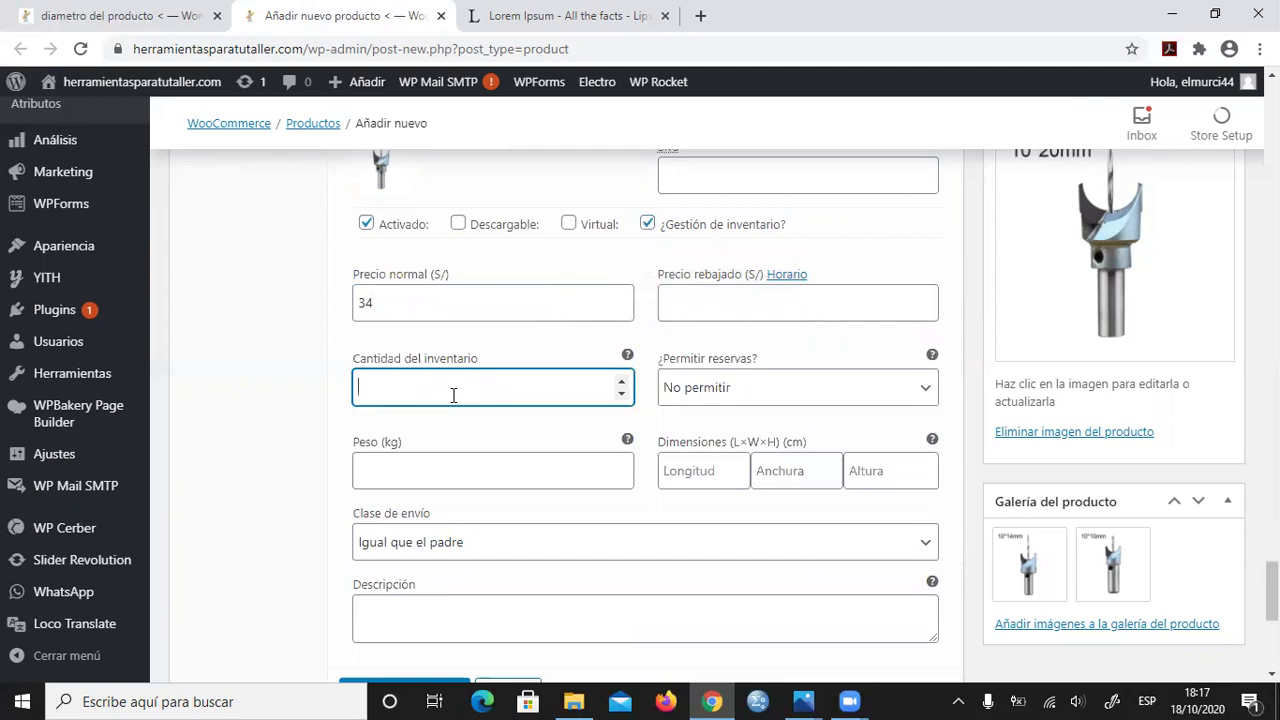
{"action": "scroll", "coordinate": [625, 373], "scroll_direction": "down", "scroll_amount": 1}
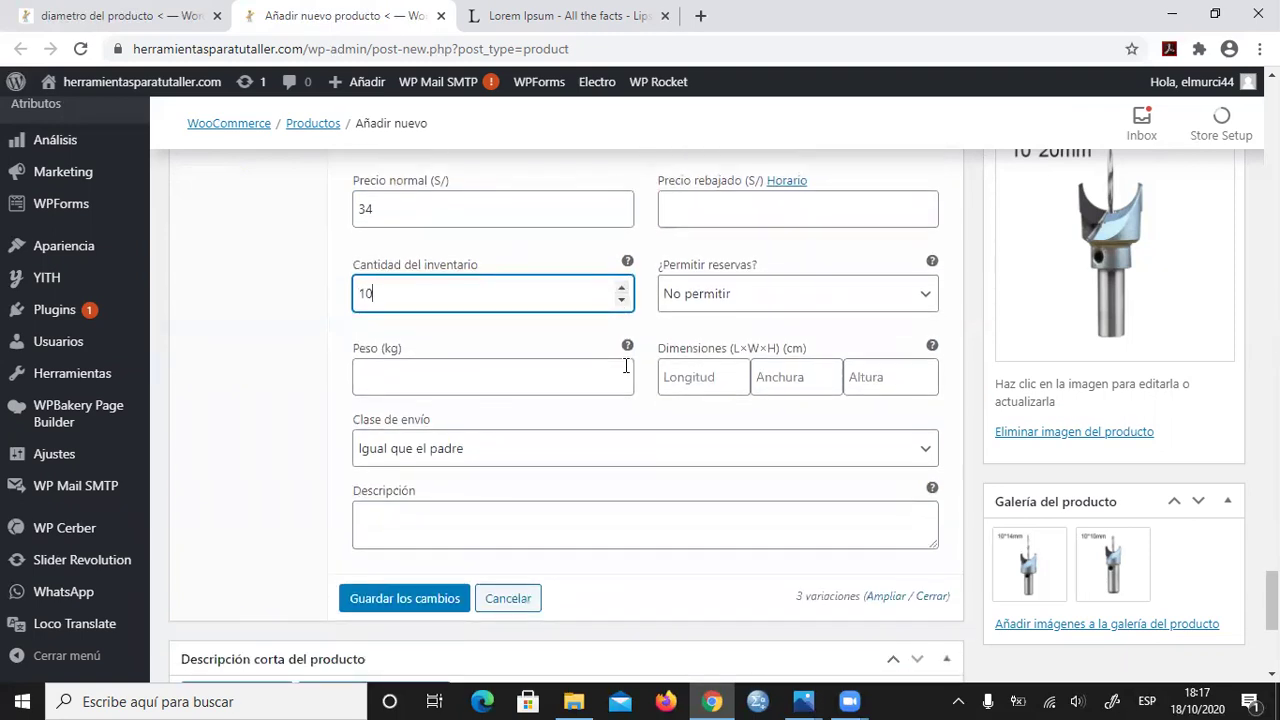
{"action": "scroll", "coordinate": [508, 393], "scroll_direction": "down", "scroll_amount": 1}
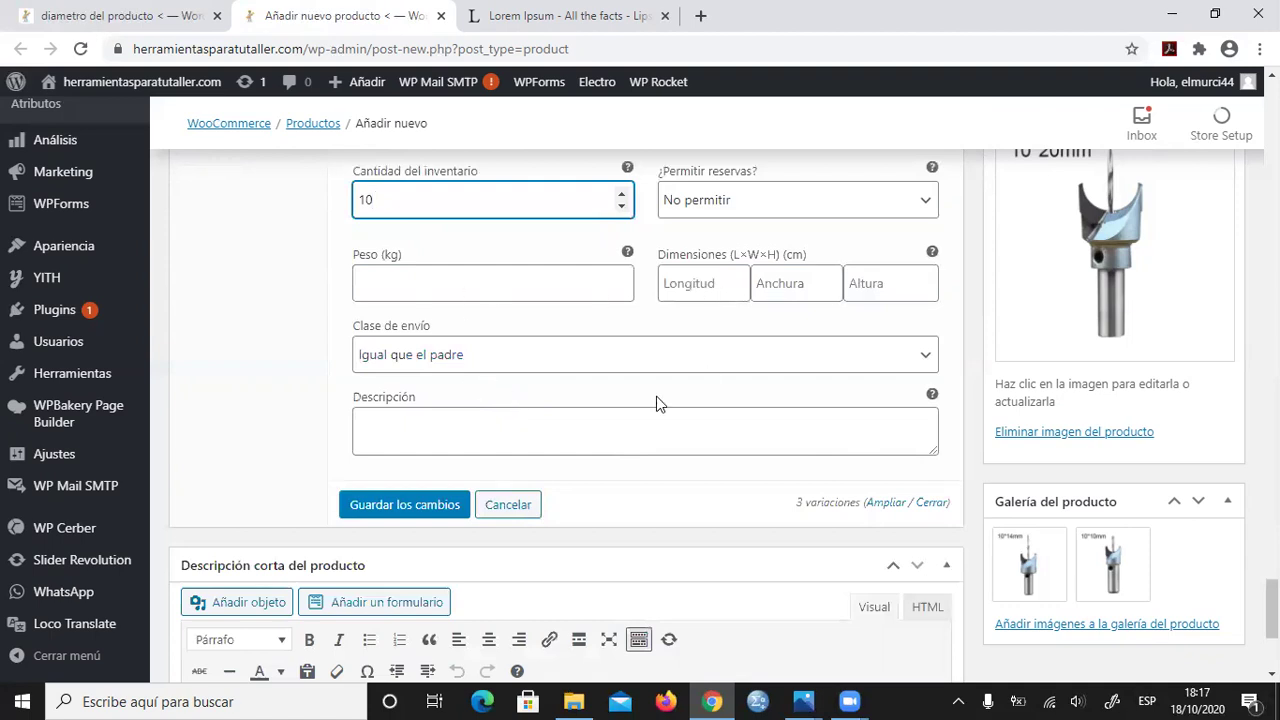
{"action": "scroll", "coordinate": [680, 380], "scroll_direction": "down", "scroll_amount": 1}
{"action": "left_click", "coordinate": [418, 412]}
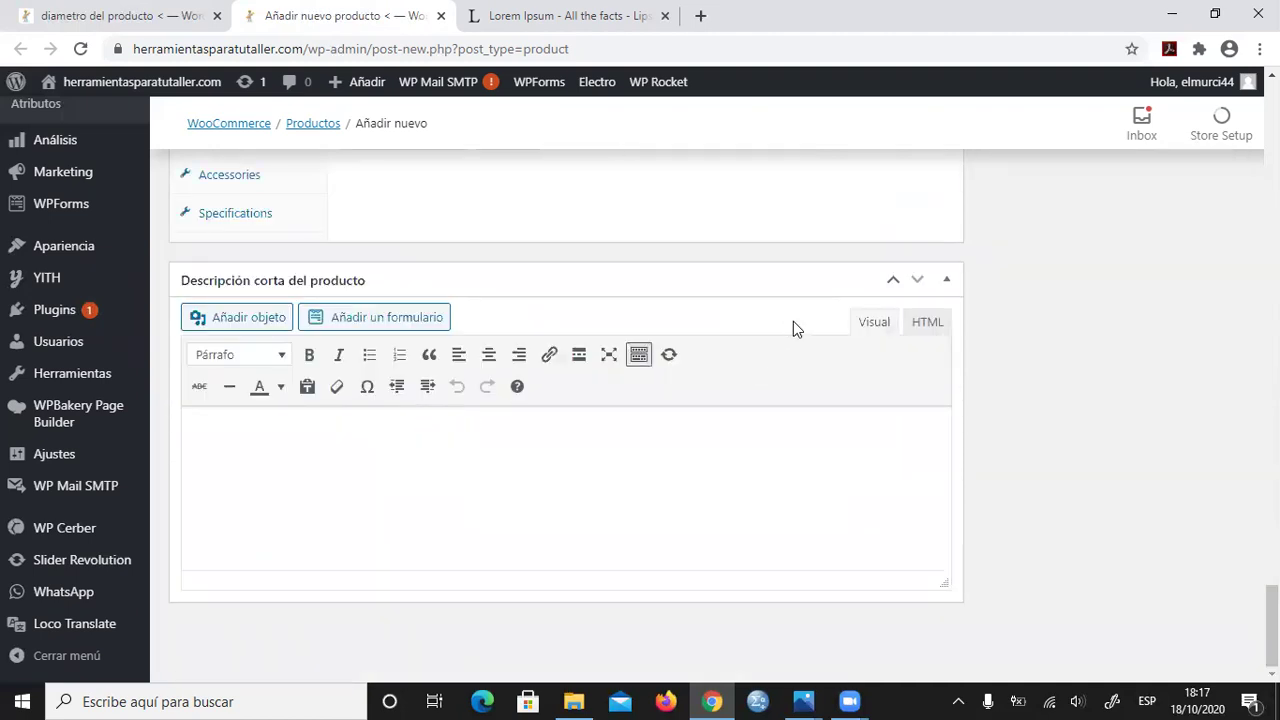
Step: Copy the "¿Por qué lo usamos?" heading and the start of its paragraph from the open Lorem Ipsum page
{"action": "scroll", "coordinate": [643, 482], "scroll_direction": "up", "scroll_amount": 1}
{"action": "left_click", "coordinate": [580, 16]}
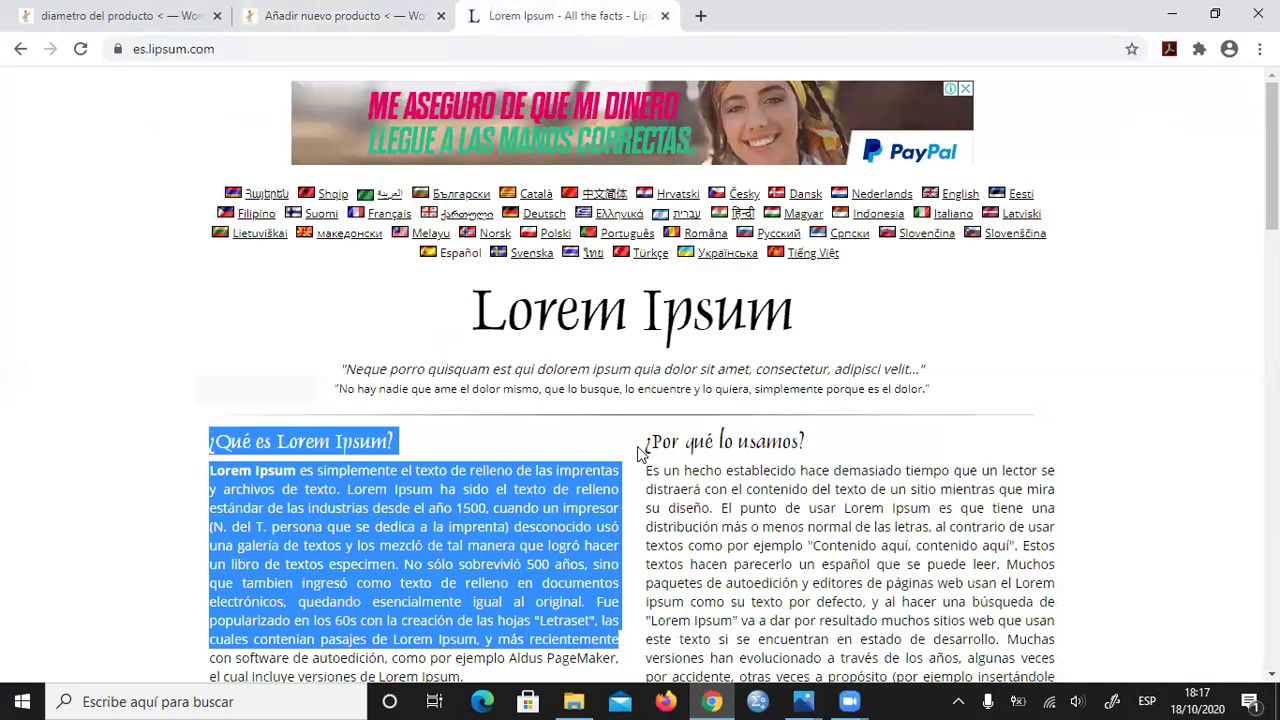
{"action": "left_click_drag", "start_coordinate": [647, 445], "coordinate": [822, 545]}
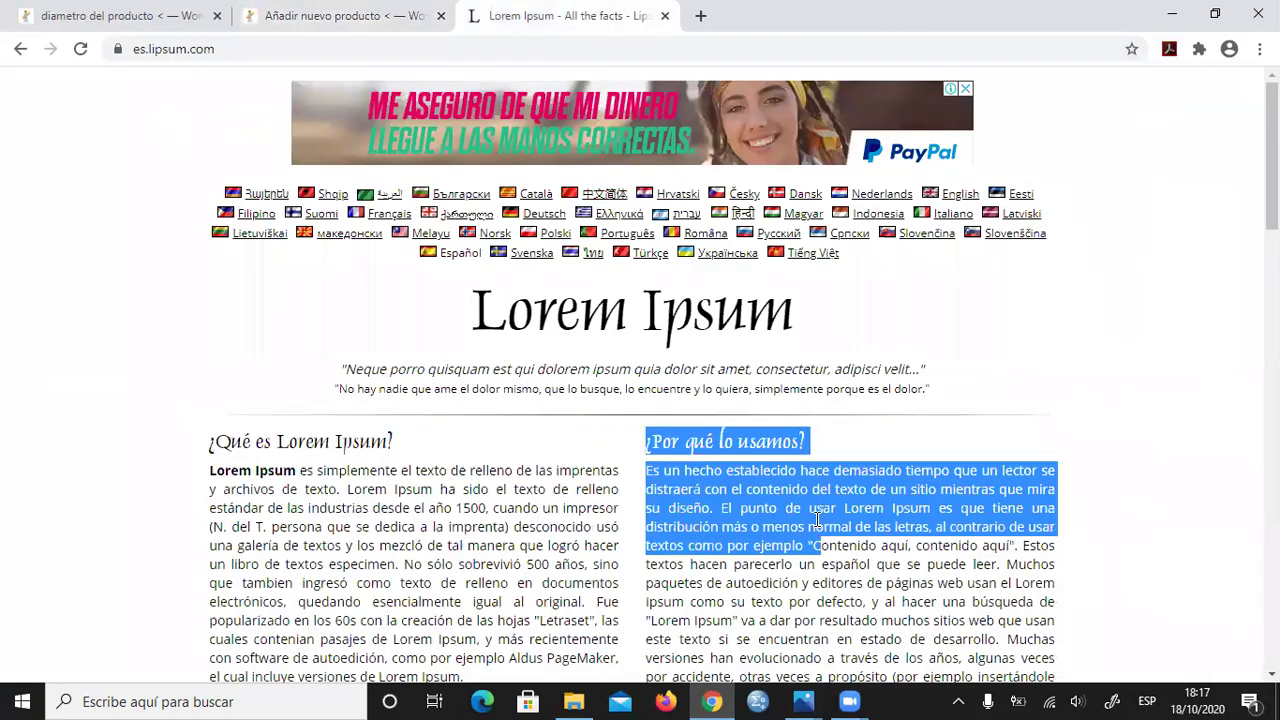
{"action": "right_click", "coordinate": [814, 519]}
{"action": "left_click", "coordinate": [838, 530]}
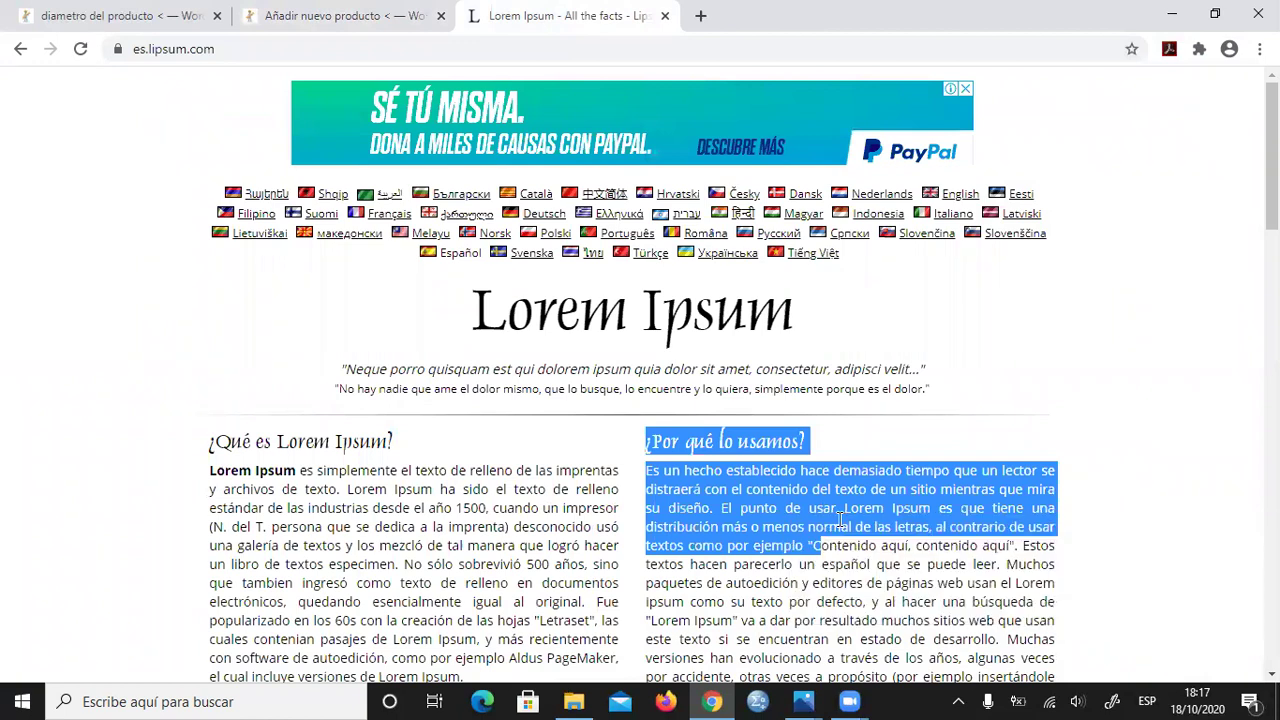
Step: Paste the copied "¿Por qué lo usamos?" text into the product's short description
{"action": "left_click", "coordinate": [350, 16]}
{"action": "right_click", "coordinate": [305, 461]}
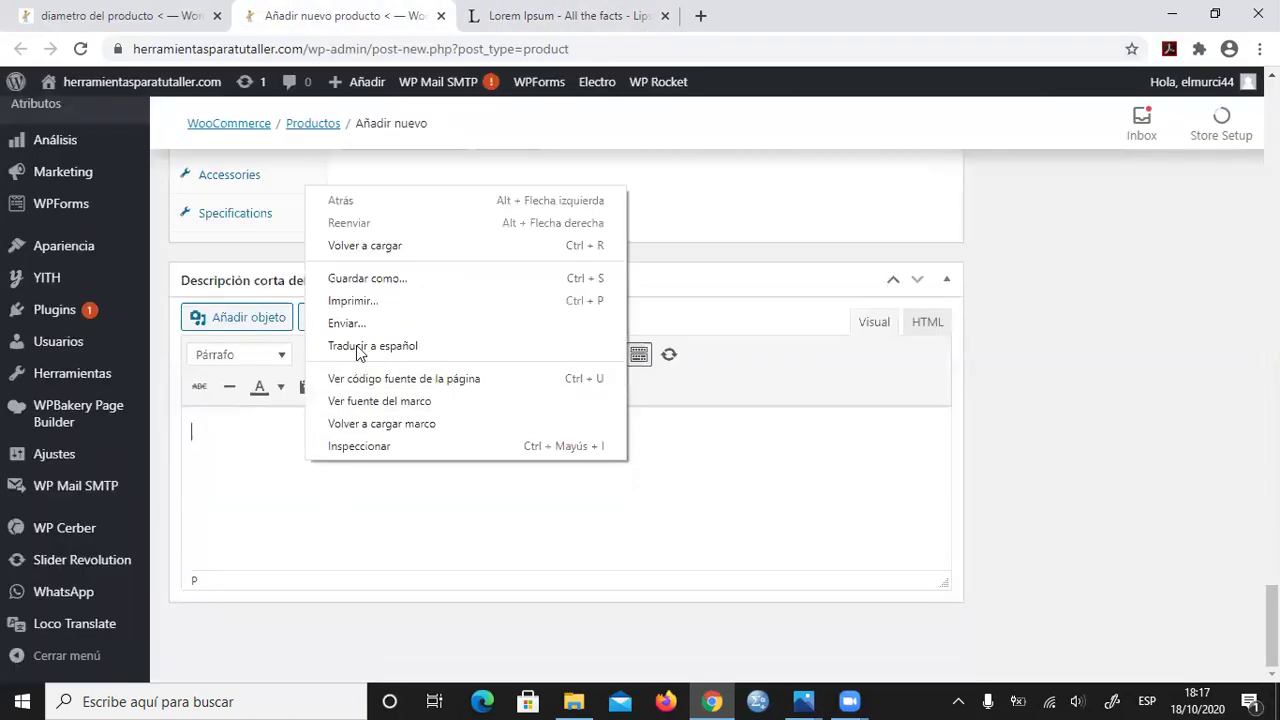
{"action": "left_click", "coordinate": [275, 407]}
{"action": "right_click", "coordinate": [260, 432]}
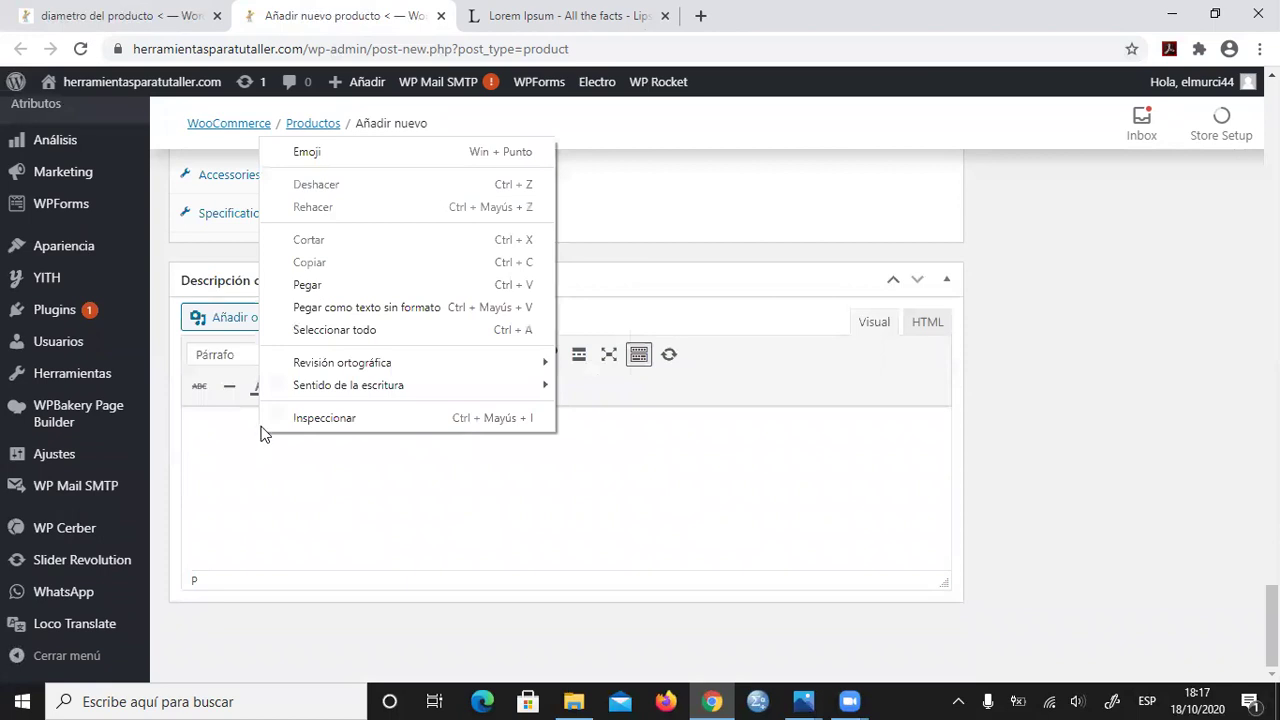
{"action": "left_click", "coordinate": [292, 283]}
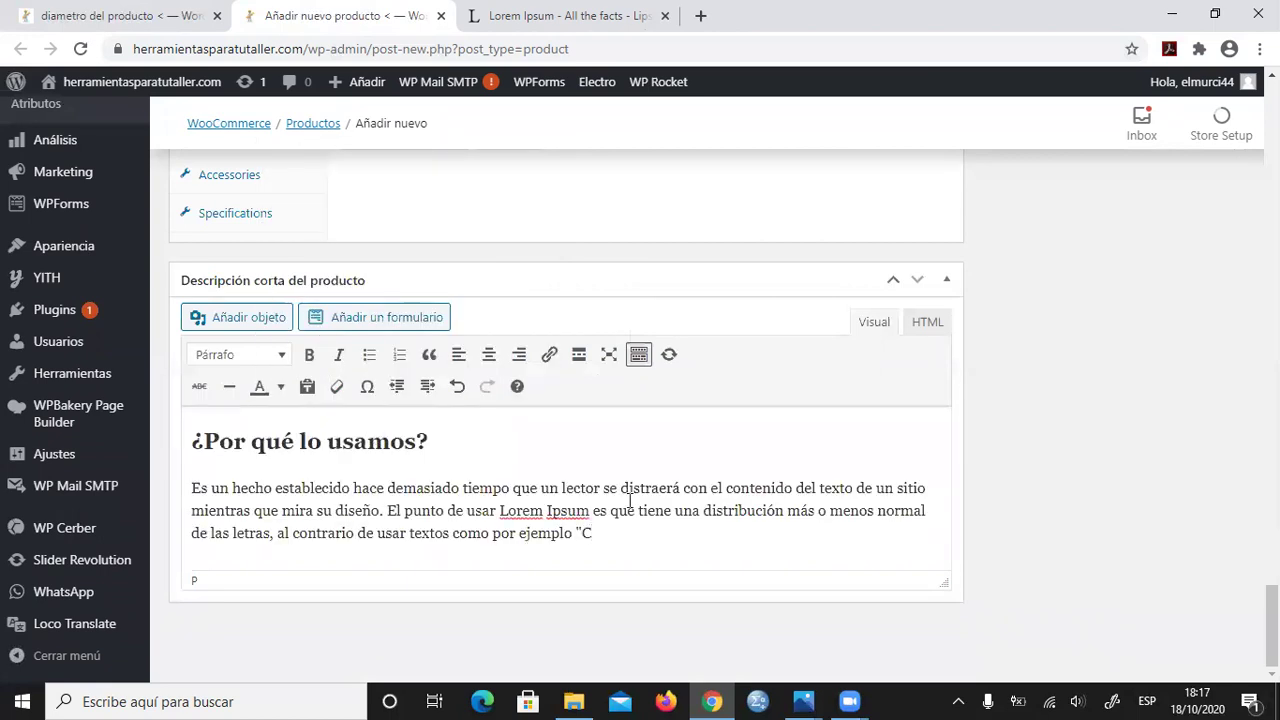
Step: Publish the drill bit product
{"action": "scroll", "coordinate": [703, 493], "scroll_direction": "up", "scroll_amount": 15}
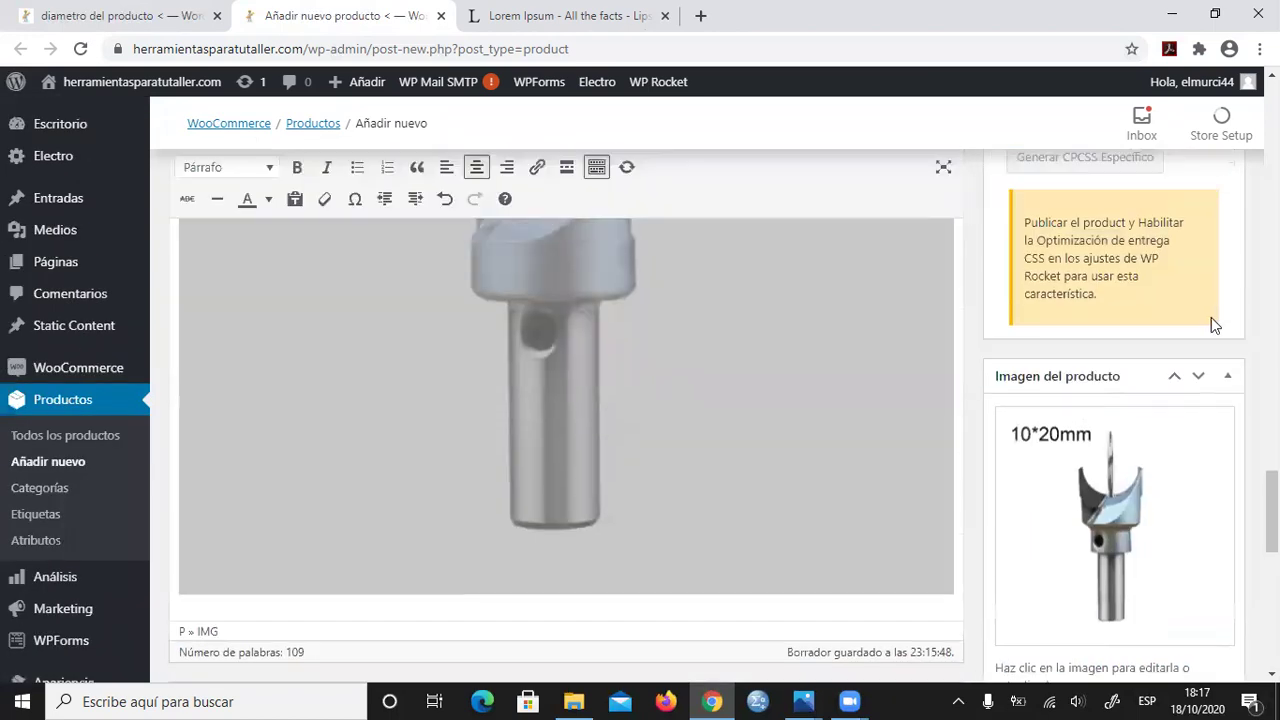
{"action": "scroll", "coordinate": [1157, 325], "scroll_direction": "up", "scroll_amount": 5}
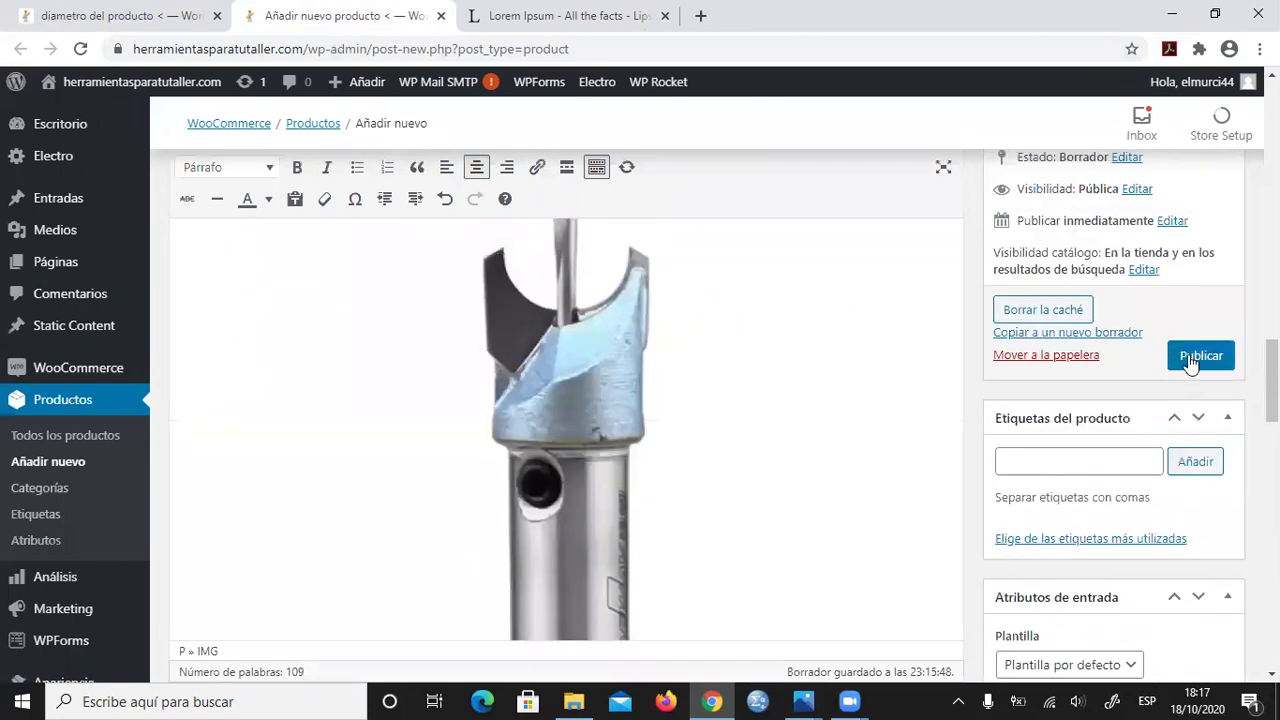
{"action": "left_click", "coordinate": [1190, 358]}
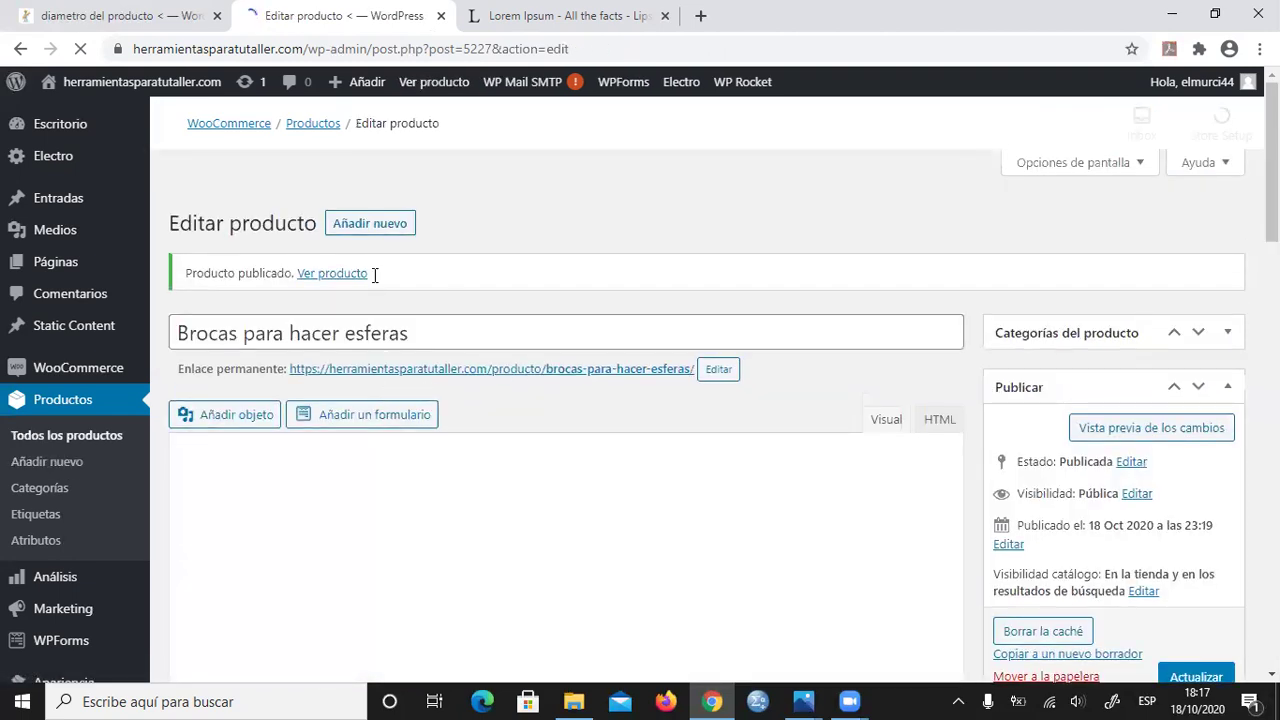
Step: Open the published product's store page from its permalink and review the short description and price range
{"action": "scroll", "coordinate": [410, 397], "scroll_direction": "down", "scroll_amount": 5}
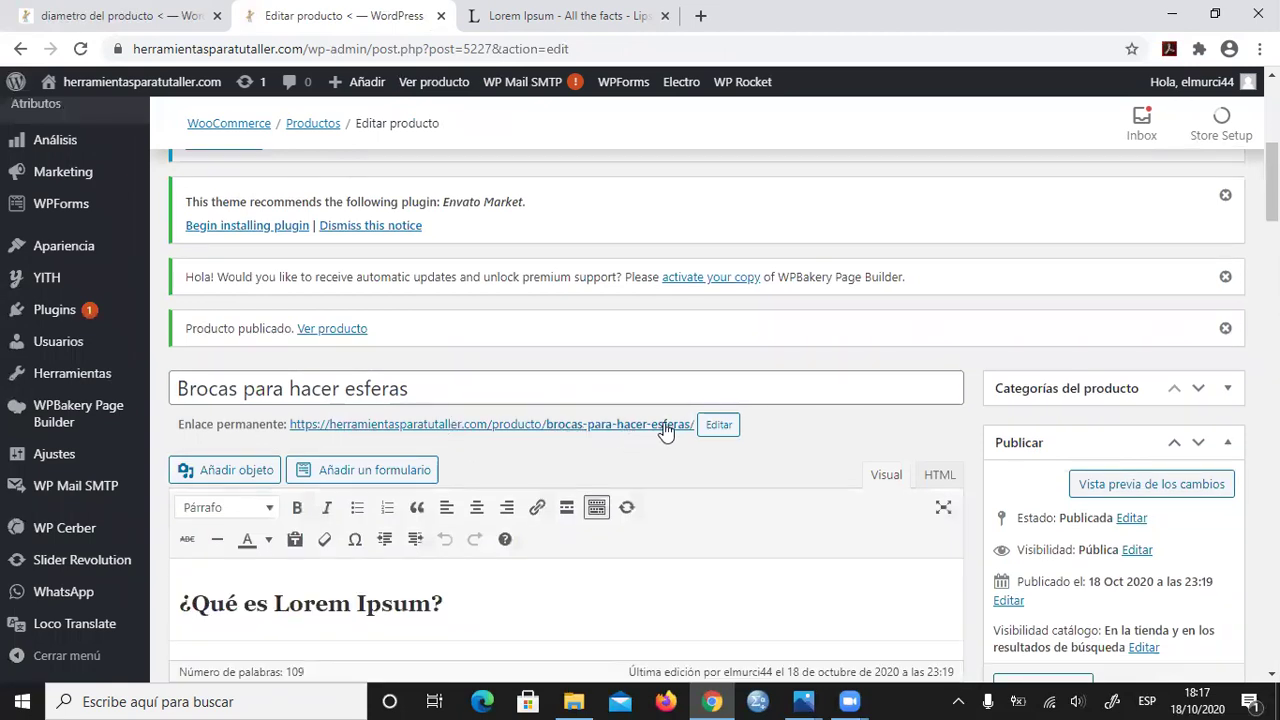
{"action": "left_click", "coordinate": [449, 428]}
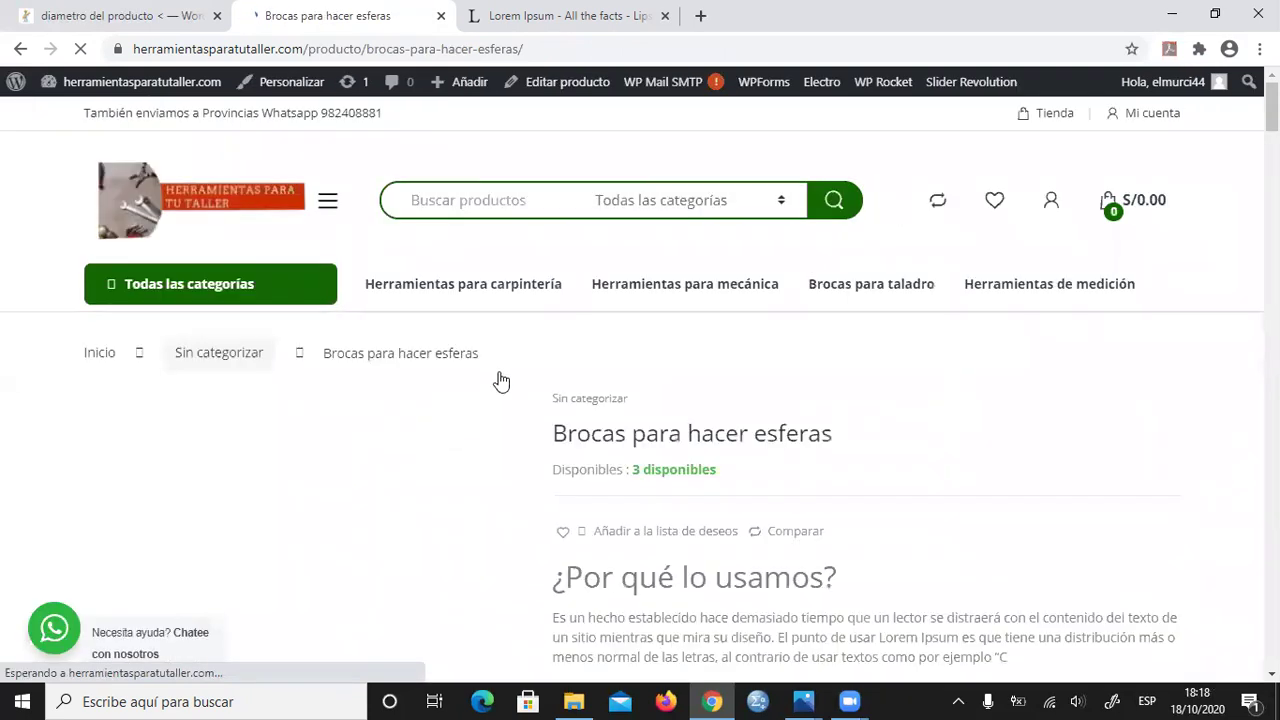
{"action": "scroll", "coordinate": [500, 378], "scroll_direction": "down", "scroll_amount": 3}
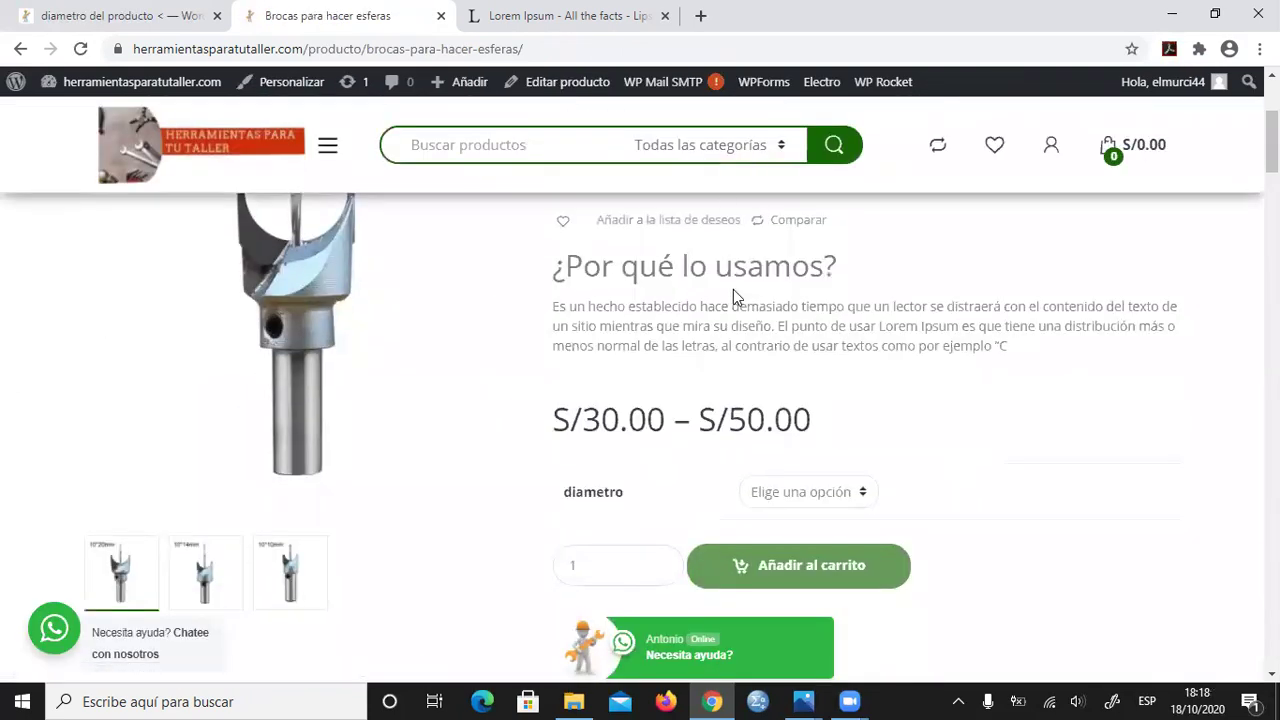
{"action": "scroll", "coordinate": [721, 324], "scroll_direction": "up", "scroll_amount": 2}
{"action": "scroll", "coordinate": [742, 340], "scroll_direction": "down", "scroll_amount": 2}
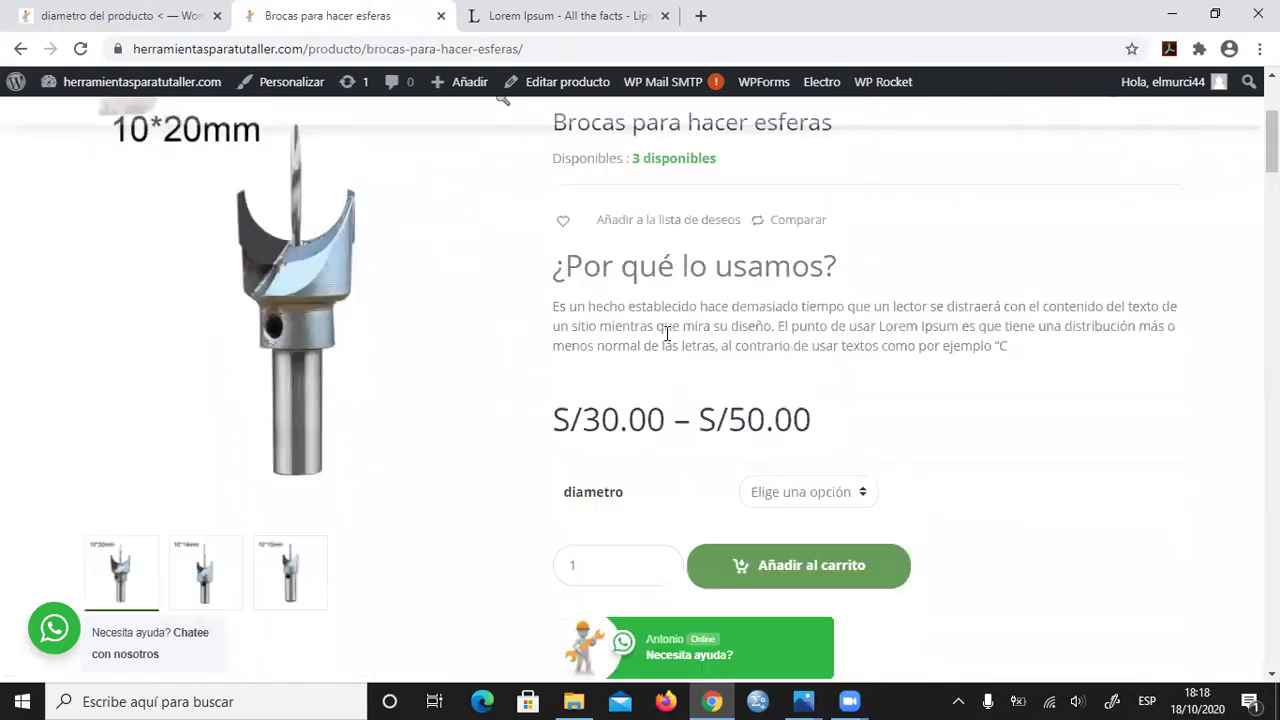
{"action": "scroll", "coordinate": [557, 357], "scroll_direction": "down", "scroll_amount": 2}
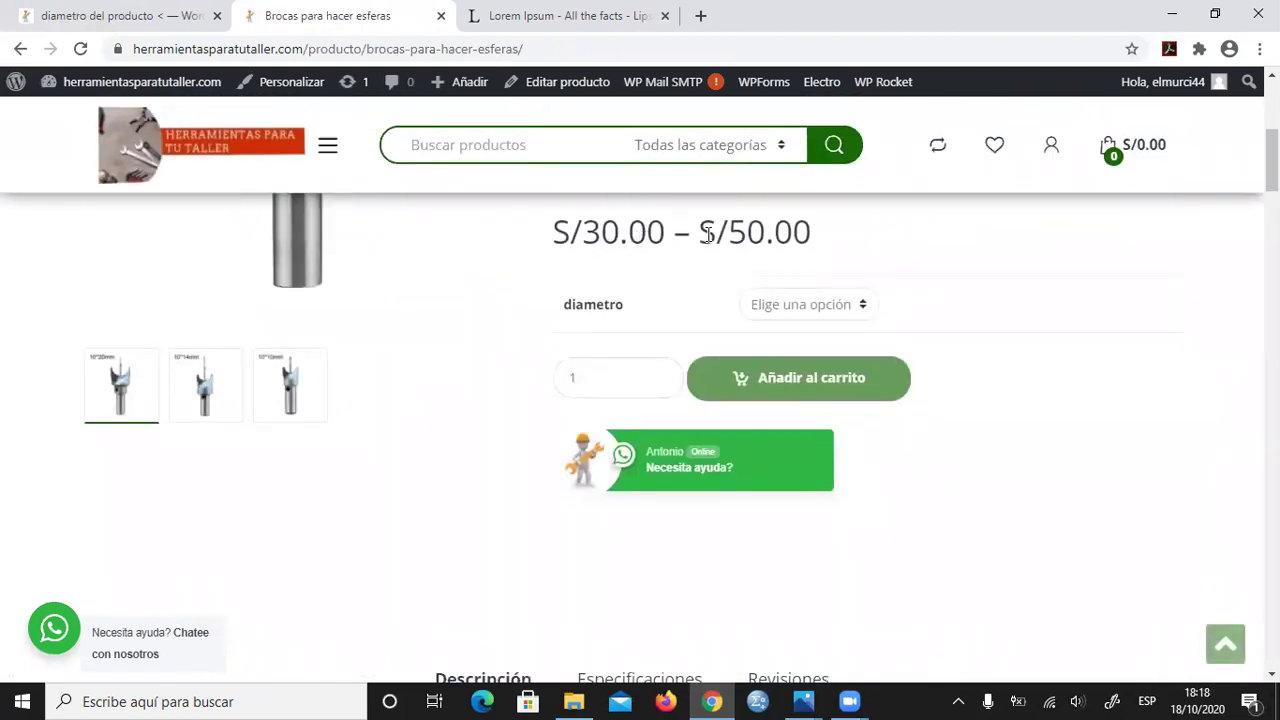
Step: Choose the diametro options 10x10, 10x14 and 10x20 in turn to check each variation's image and price
{"action": "left_click", "coordinate": [864, 306]}
{"action": "left_click", "coordinate": [792, 362]}
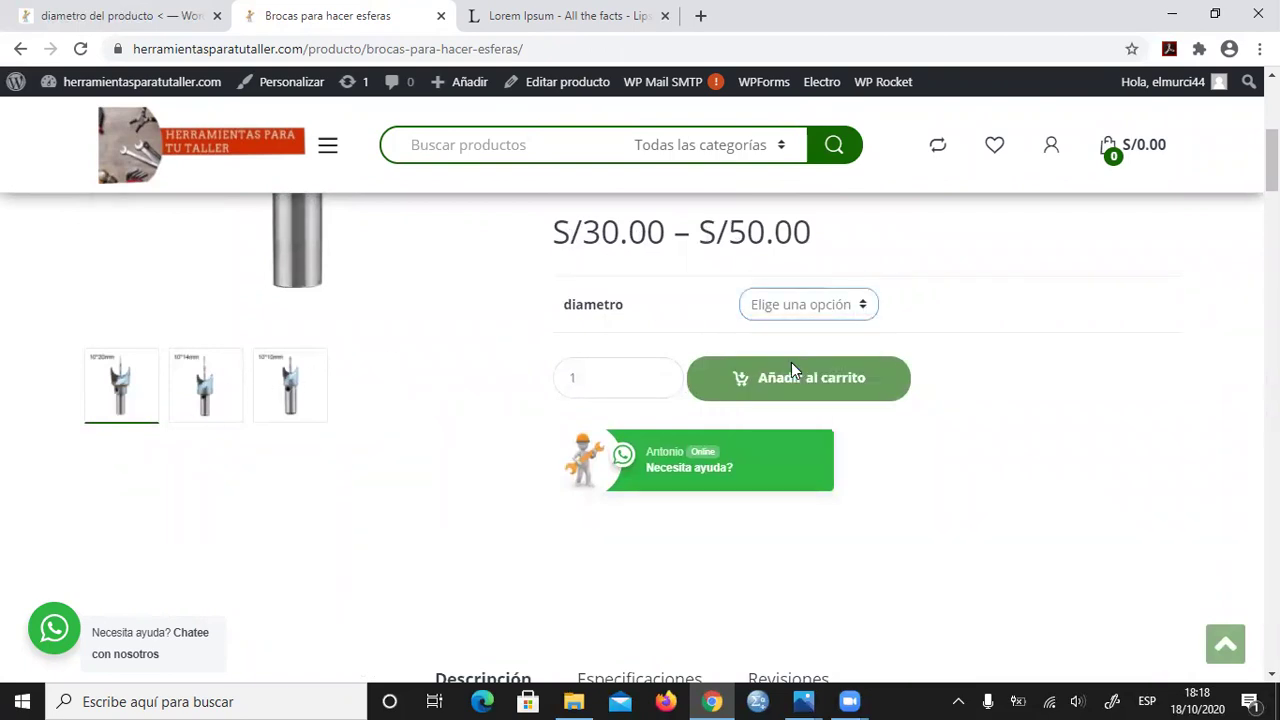
{"action": "scroll", "coordinate": [503, 378], "scroll_direction": "up", "scroll_amount": 2}
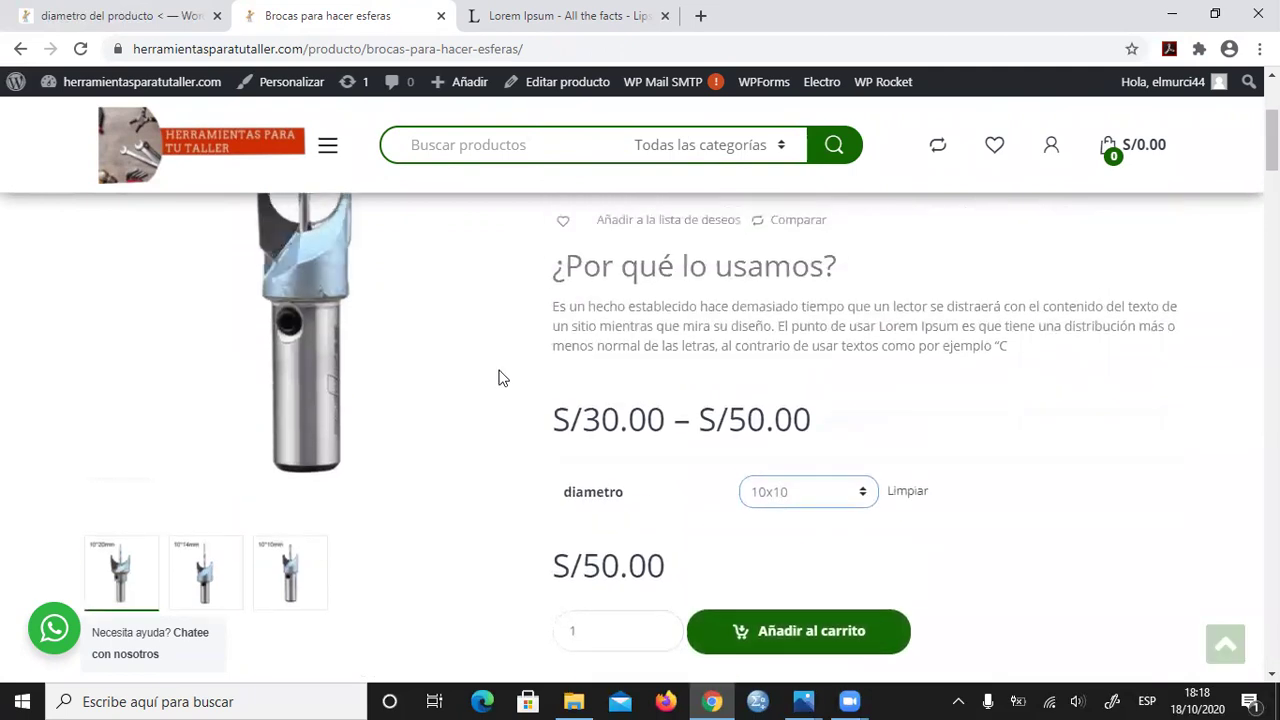
{"action": "left_click", "coordinate": [861, 497]}
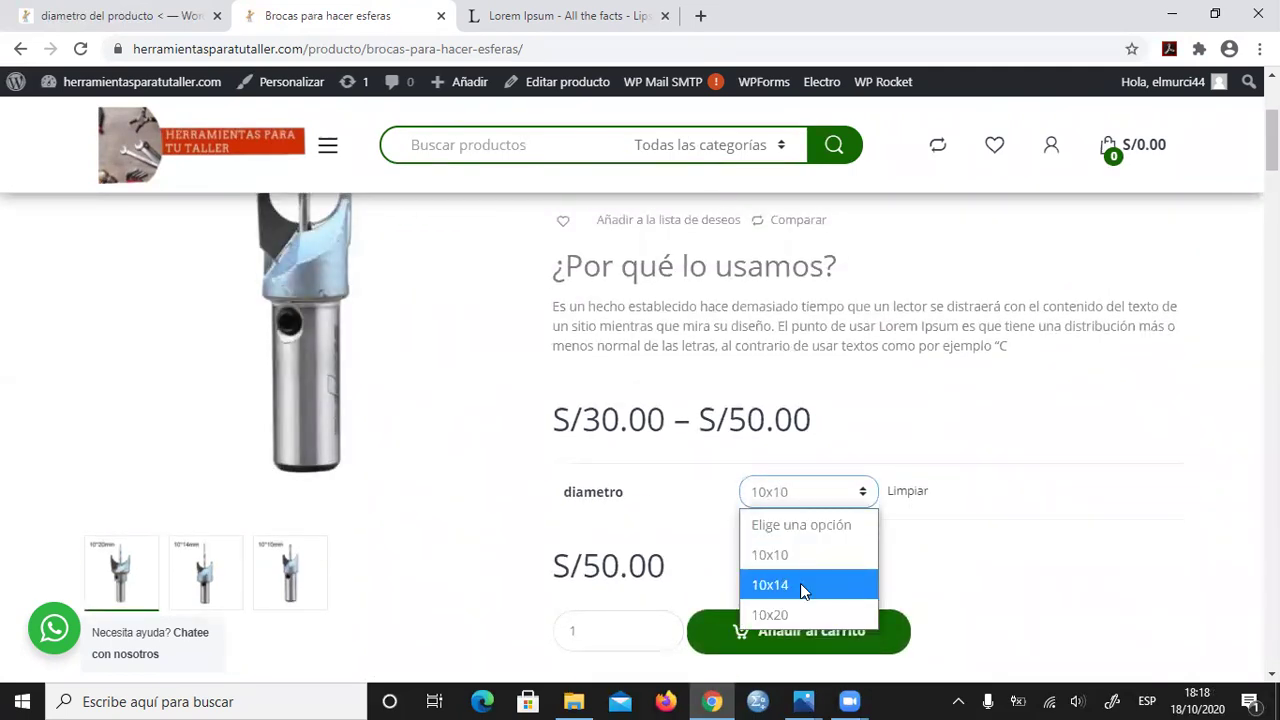
{"action": "left_click", "coordinate": [800, 585]}
{"action": "left_click", "coordinate": [863, 497]}
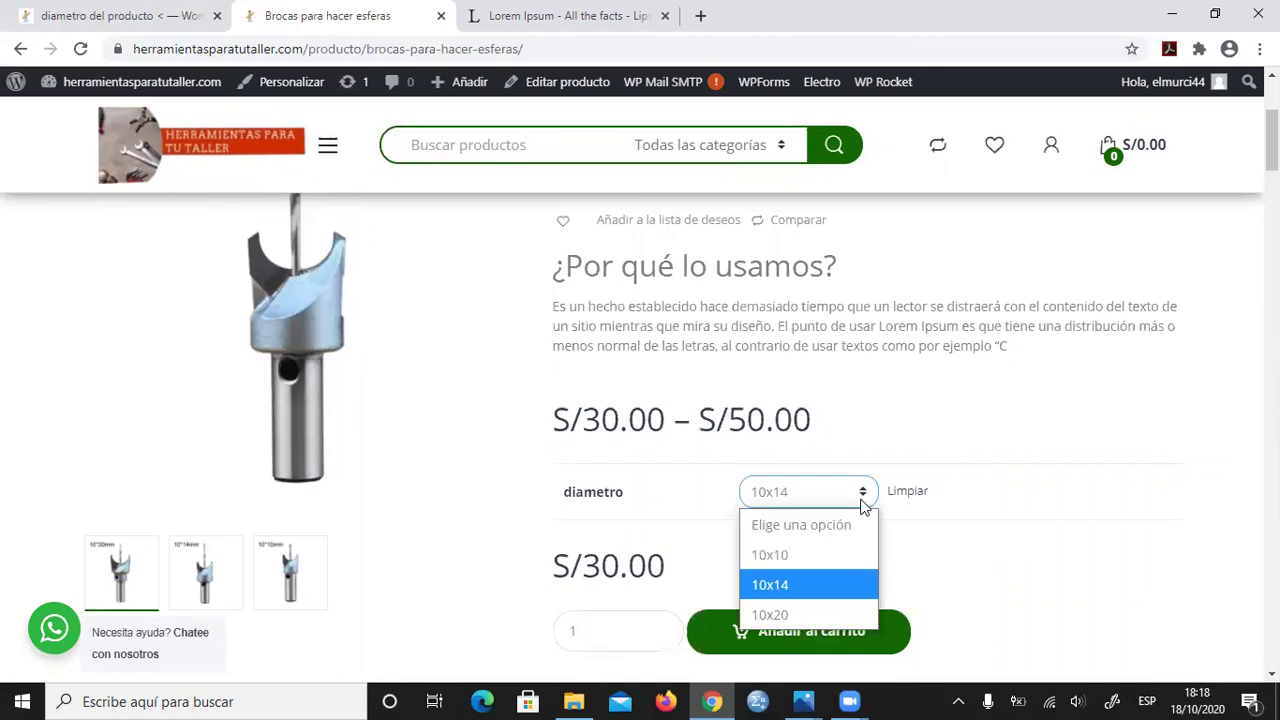
{"action": "left_click", "coordinate": [806, 613]}
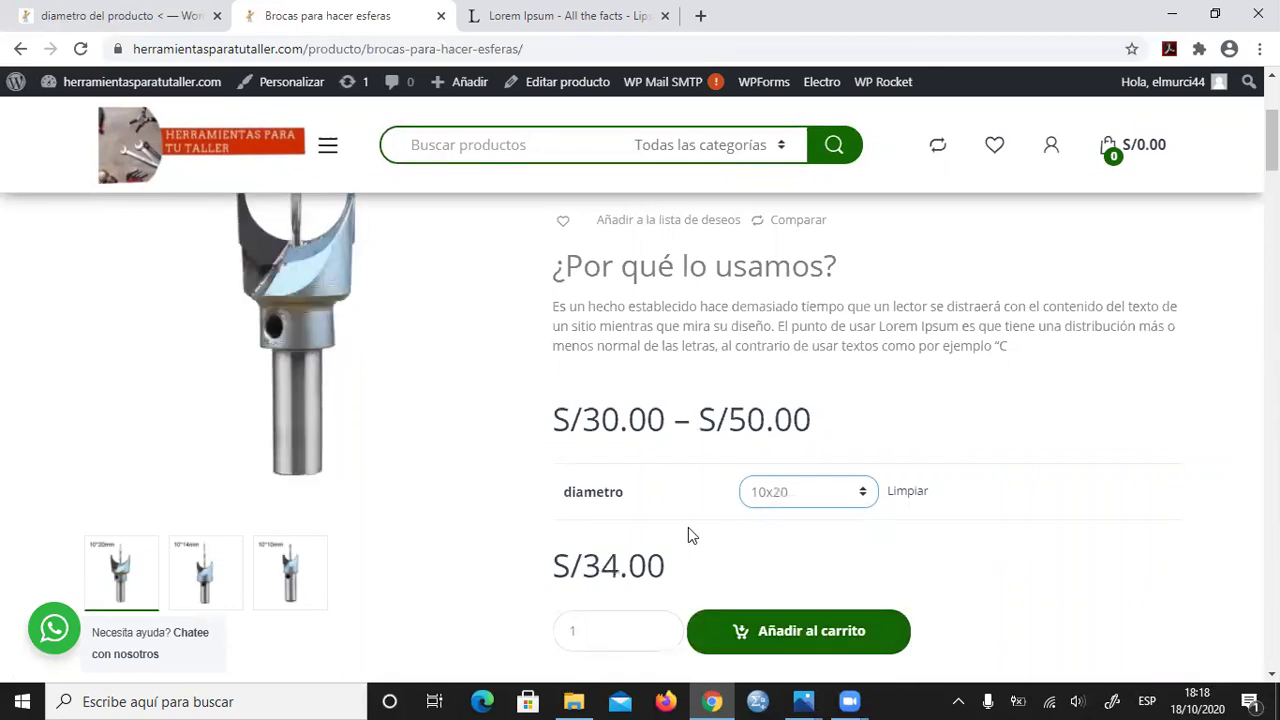
Step: Set the purchase quantity to 6 for the 10x20 variation on the store page
{"action": "scroll", "coordinate": [688, 527], "scroll_direction": "down", "scroll_amount": 2}
{"action": "scroll", "coordinate": [701, 444], "scroll_direction": "up", "scroll_amount": 1}
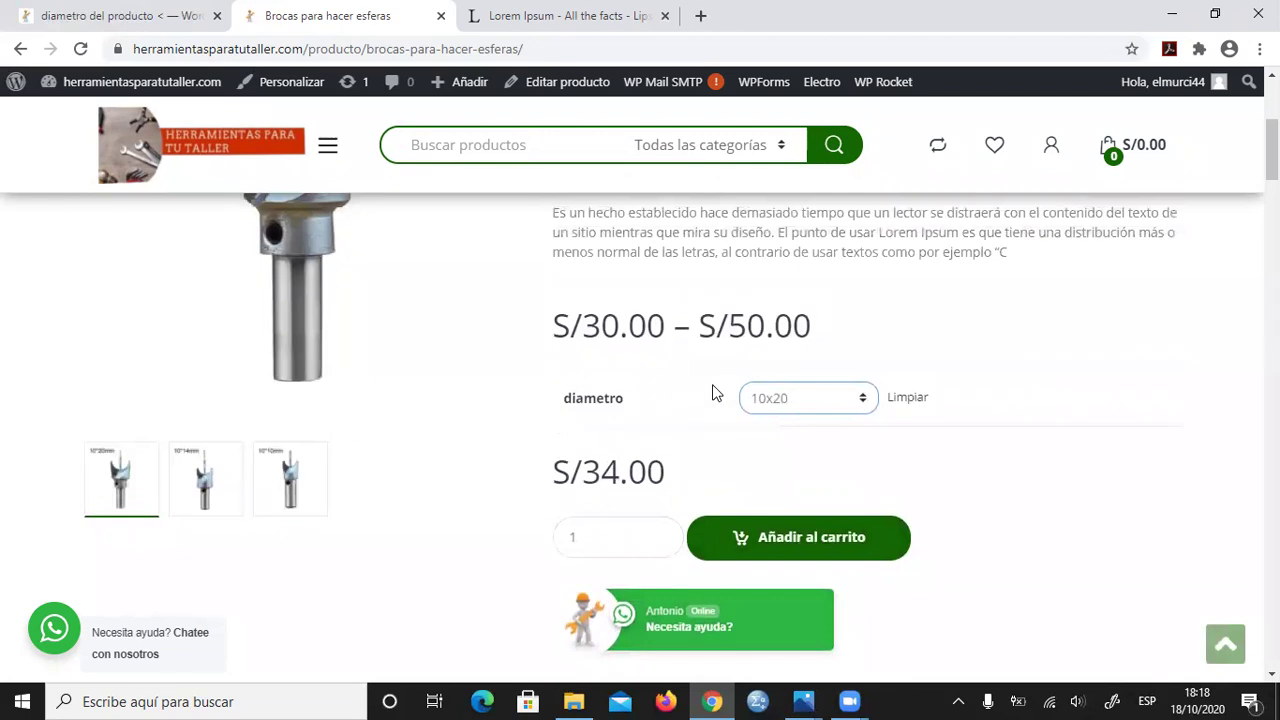
{"action": "scroll", "coordinate": [708, 392], "scroll_direction": "down", "scroll_amount": 2}
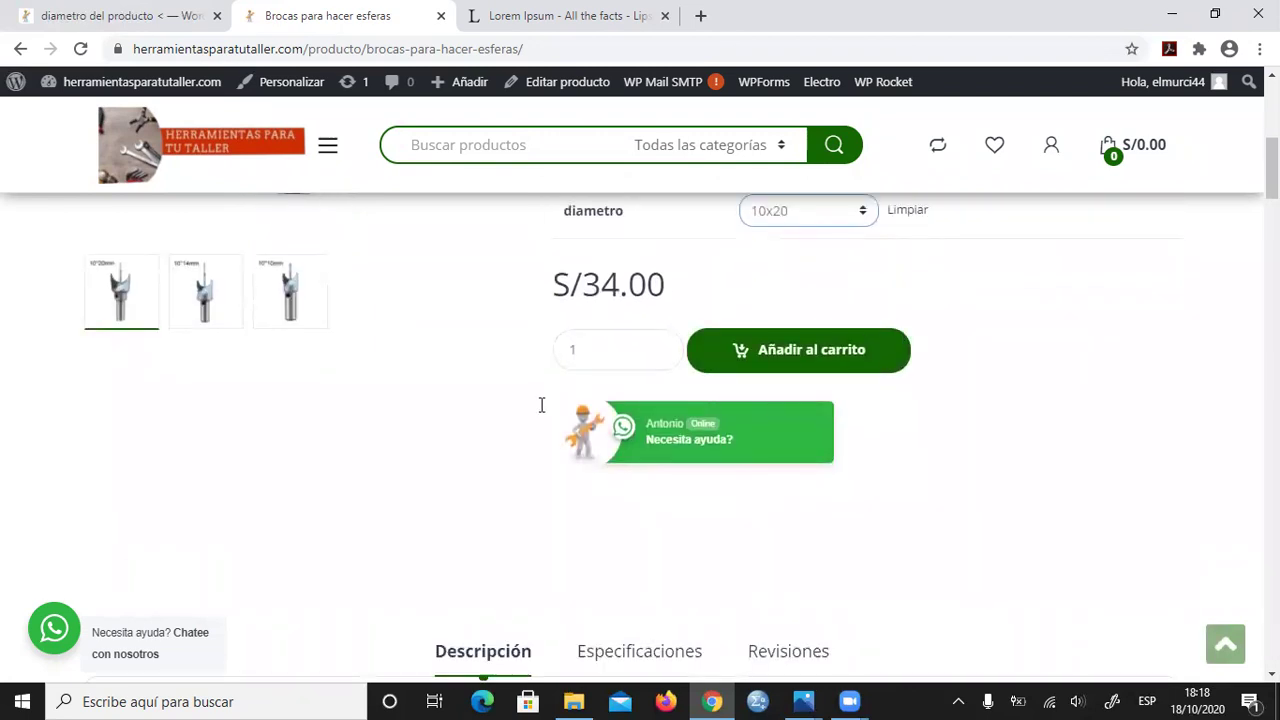
{"action": "left_click", "coordinate": [660, 347]}
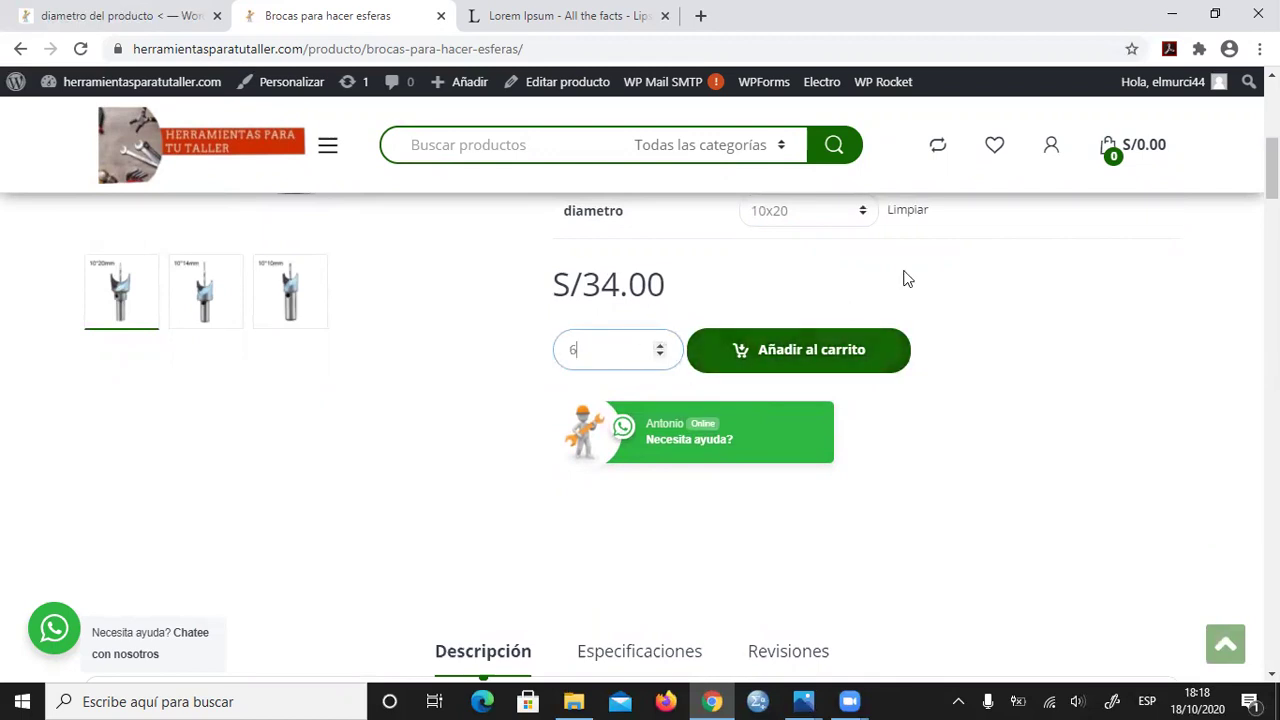
{"action": "scroll", "coordinate": [903, 277], "scroll_direction": "up", "scroll_amount": 1}
{"action": "scroll", "coordinate": [1179, 394], "scroll_direction": "down", "scroll_amount": 1}
{"action": "scroll", "coordinate": [1146, 396], "scroll_direction": "up", "scroll_amount": 3}
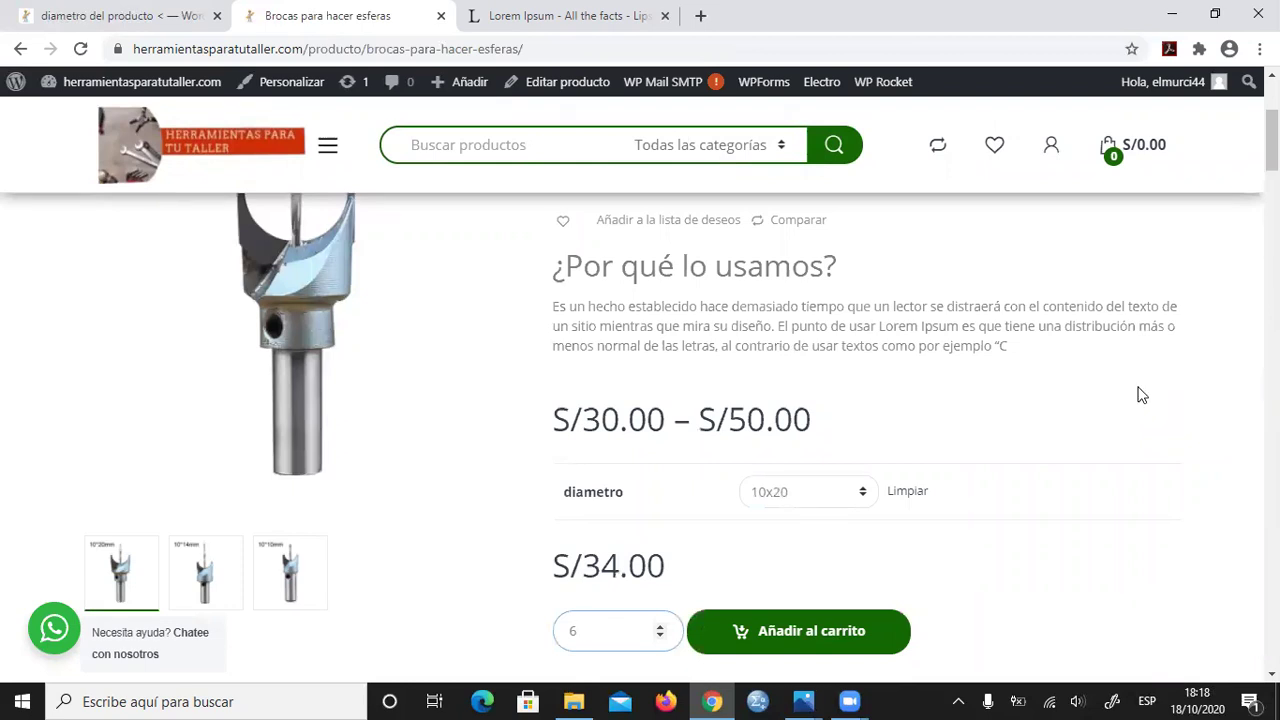
{"action": "left_click", "coordinate": [846, 697]}
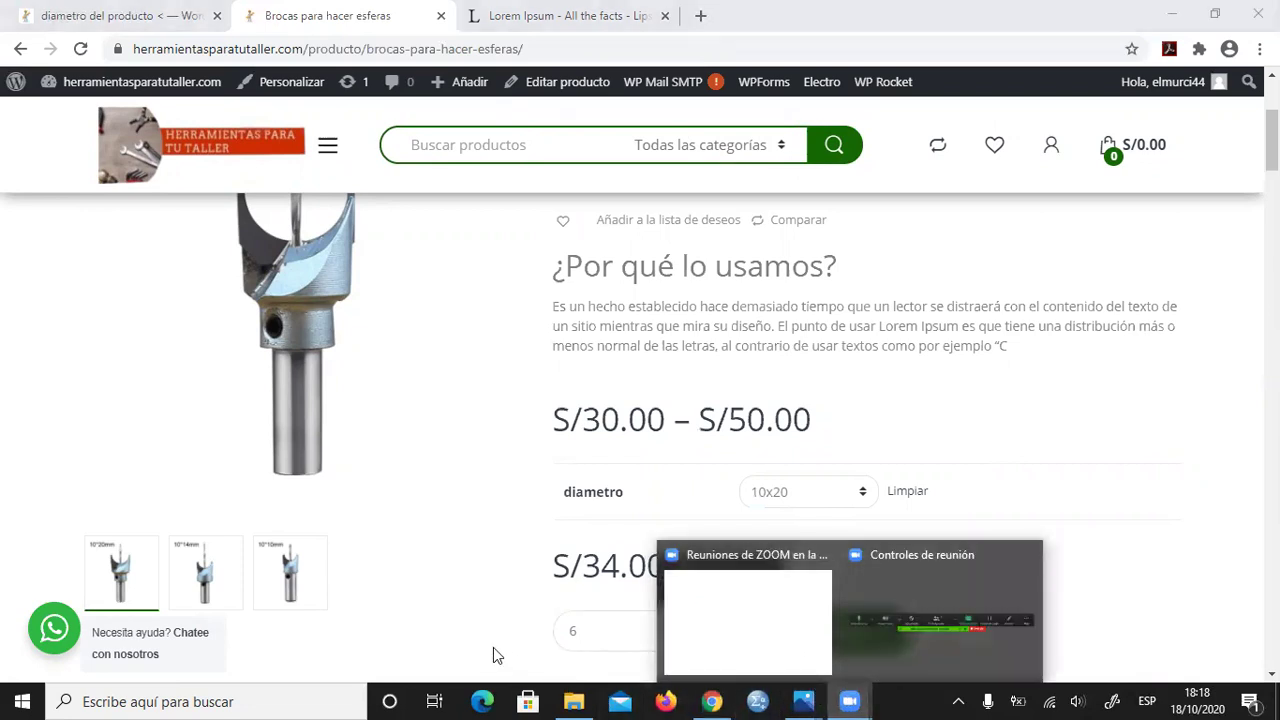